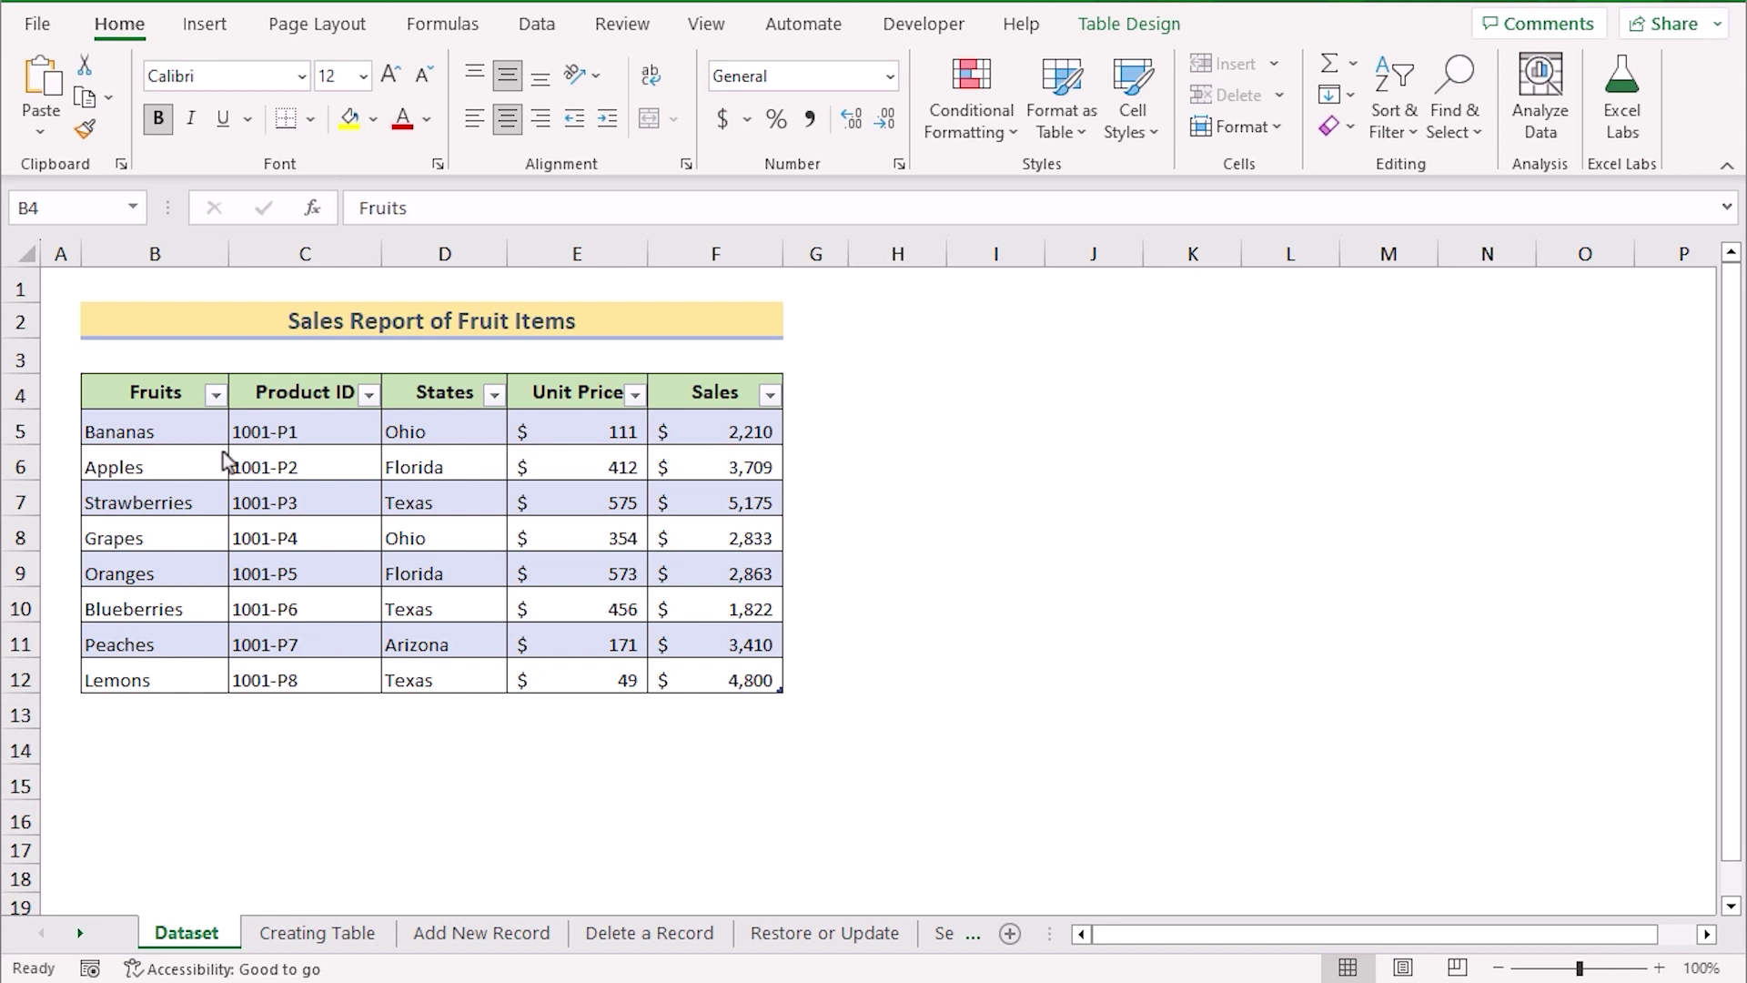
Select the Fruits, Product ID, States, Unit Price and Sales columns, then go to the Creating Table sheet
left_click(178, 393)
left_click(174, 254)
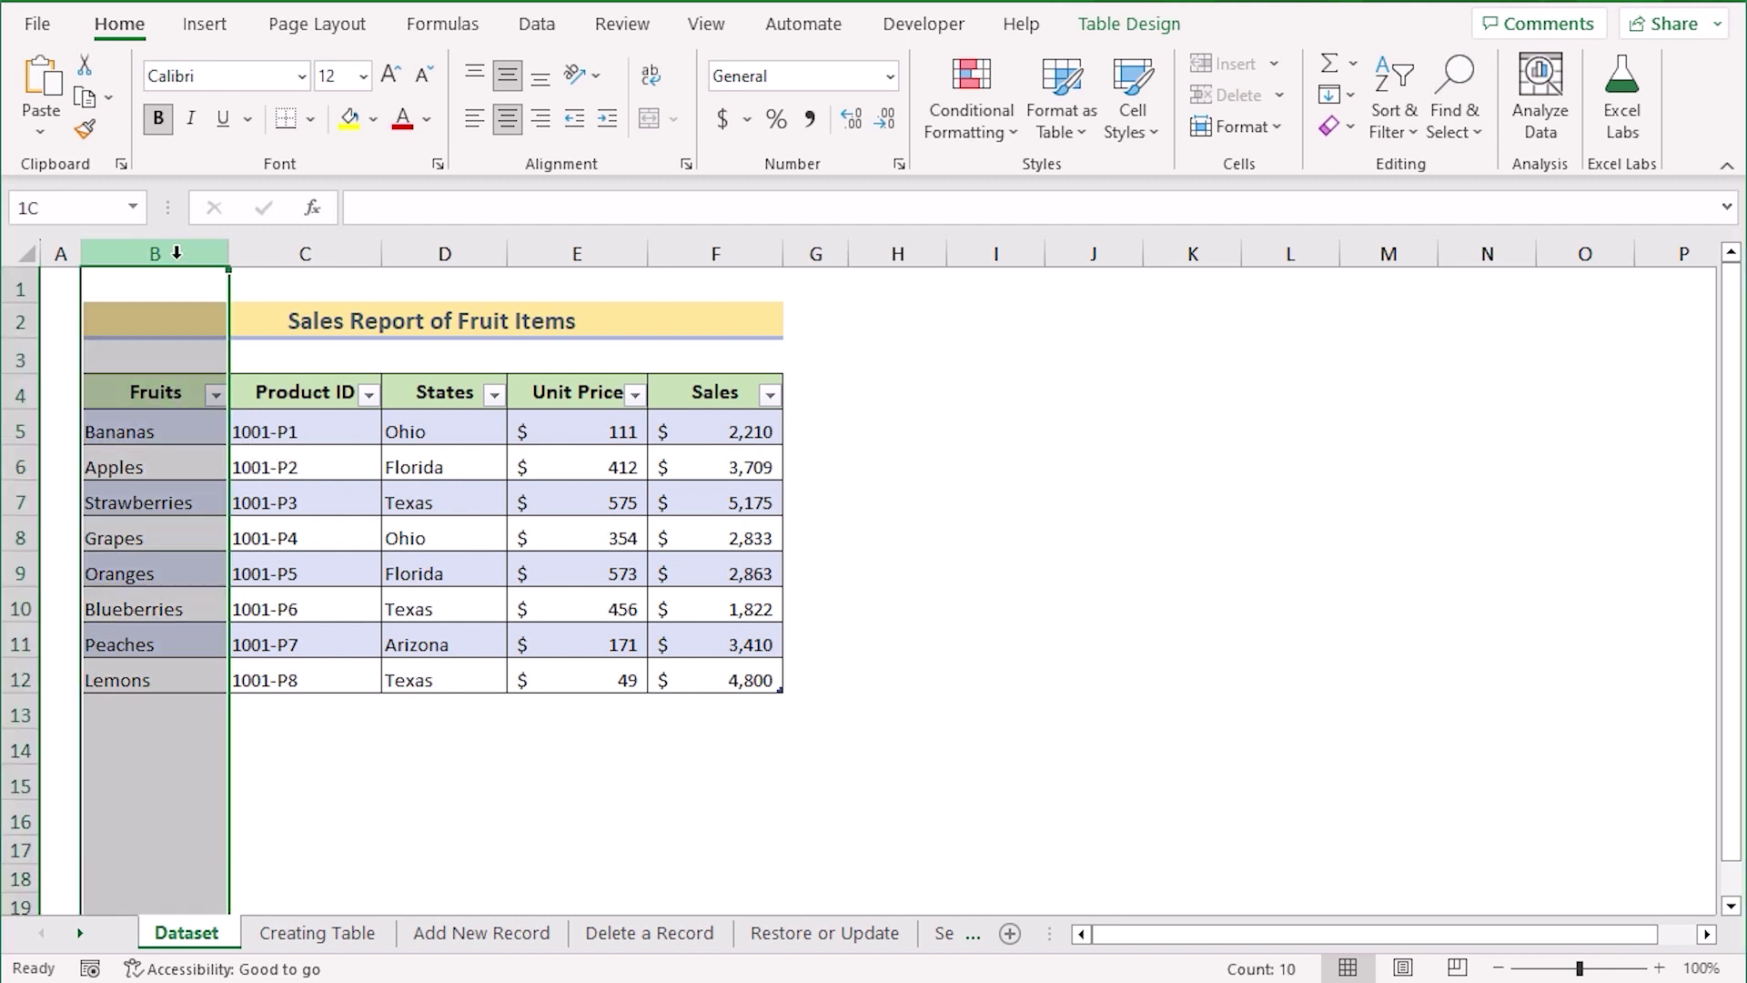
left_click(268, 255)
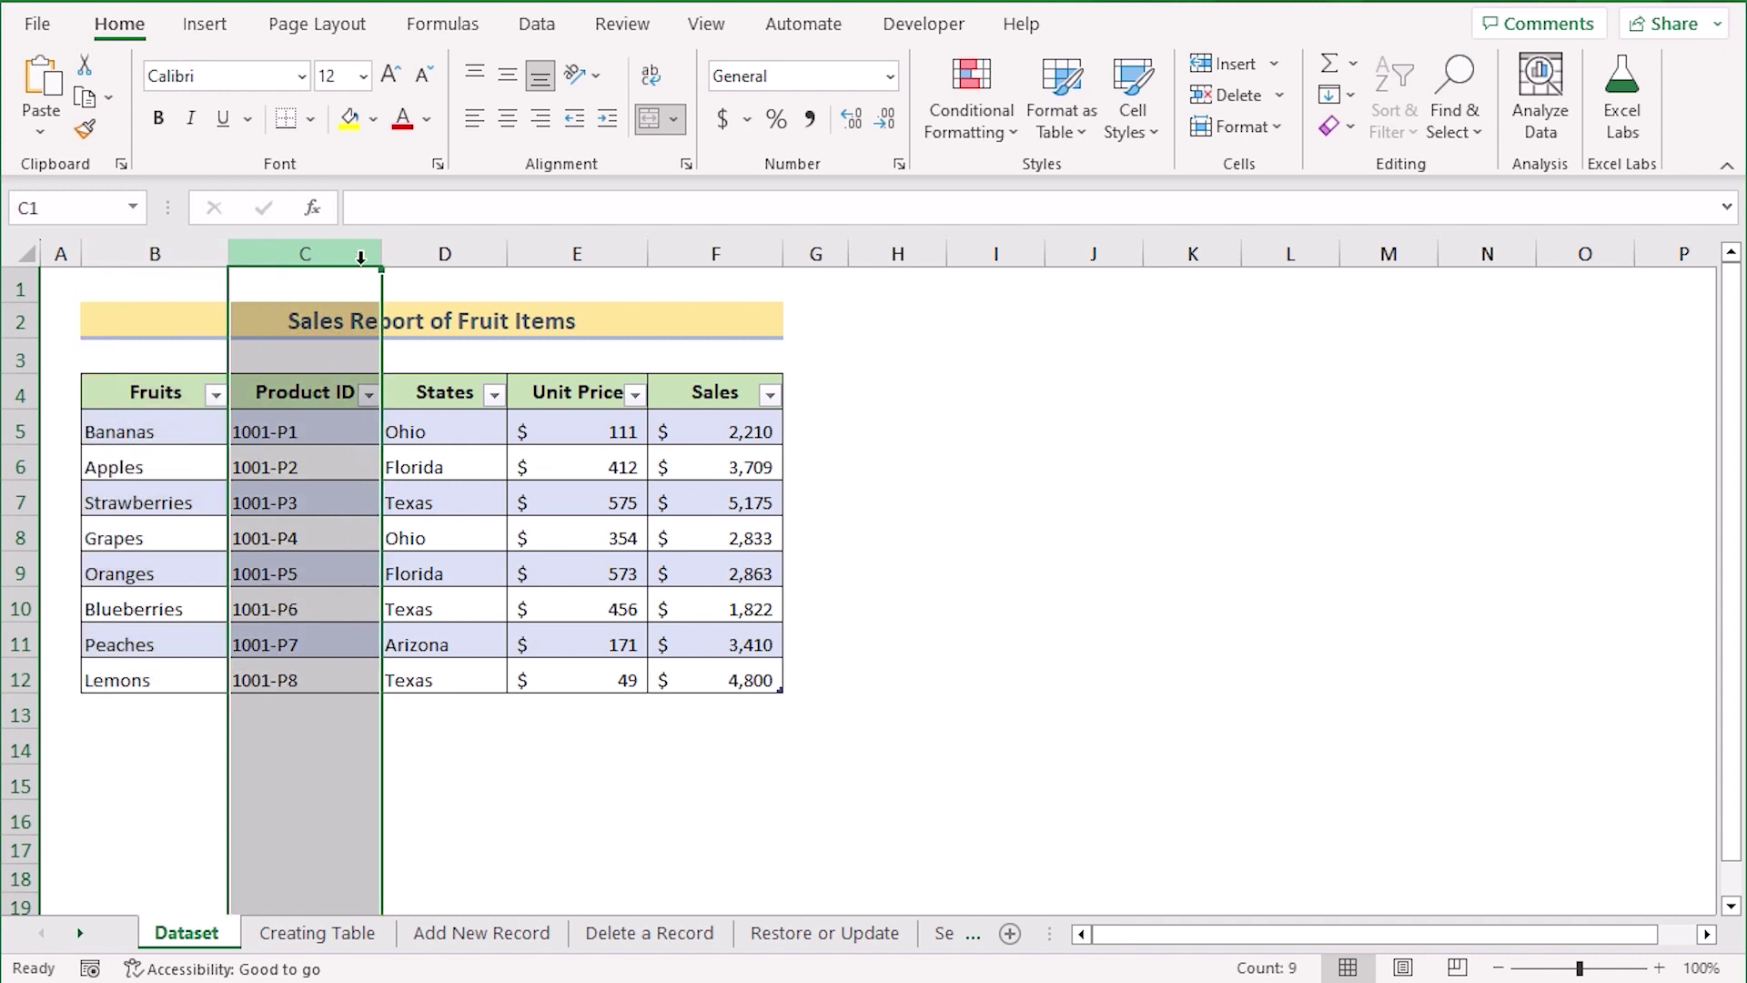
left_click(445, 255)
left_click(581, 253)
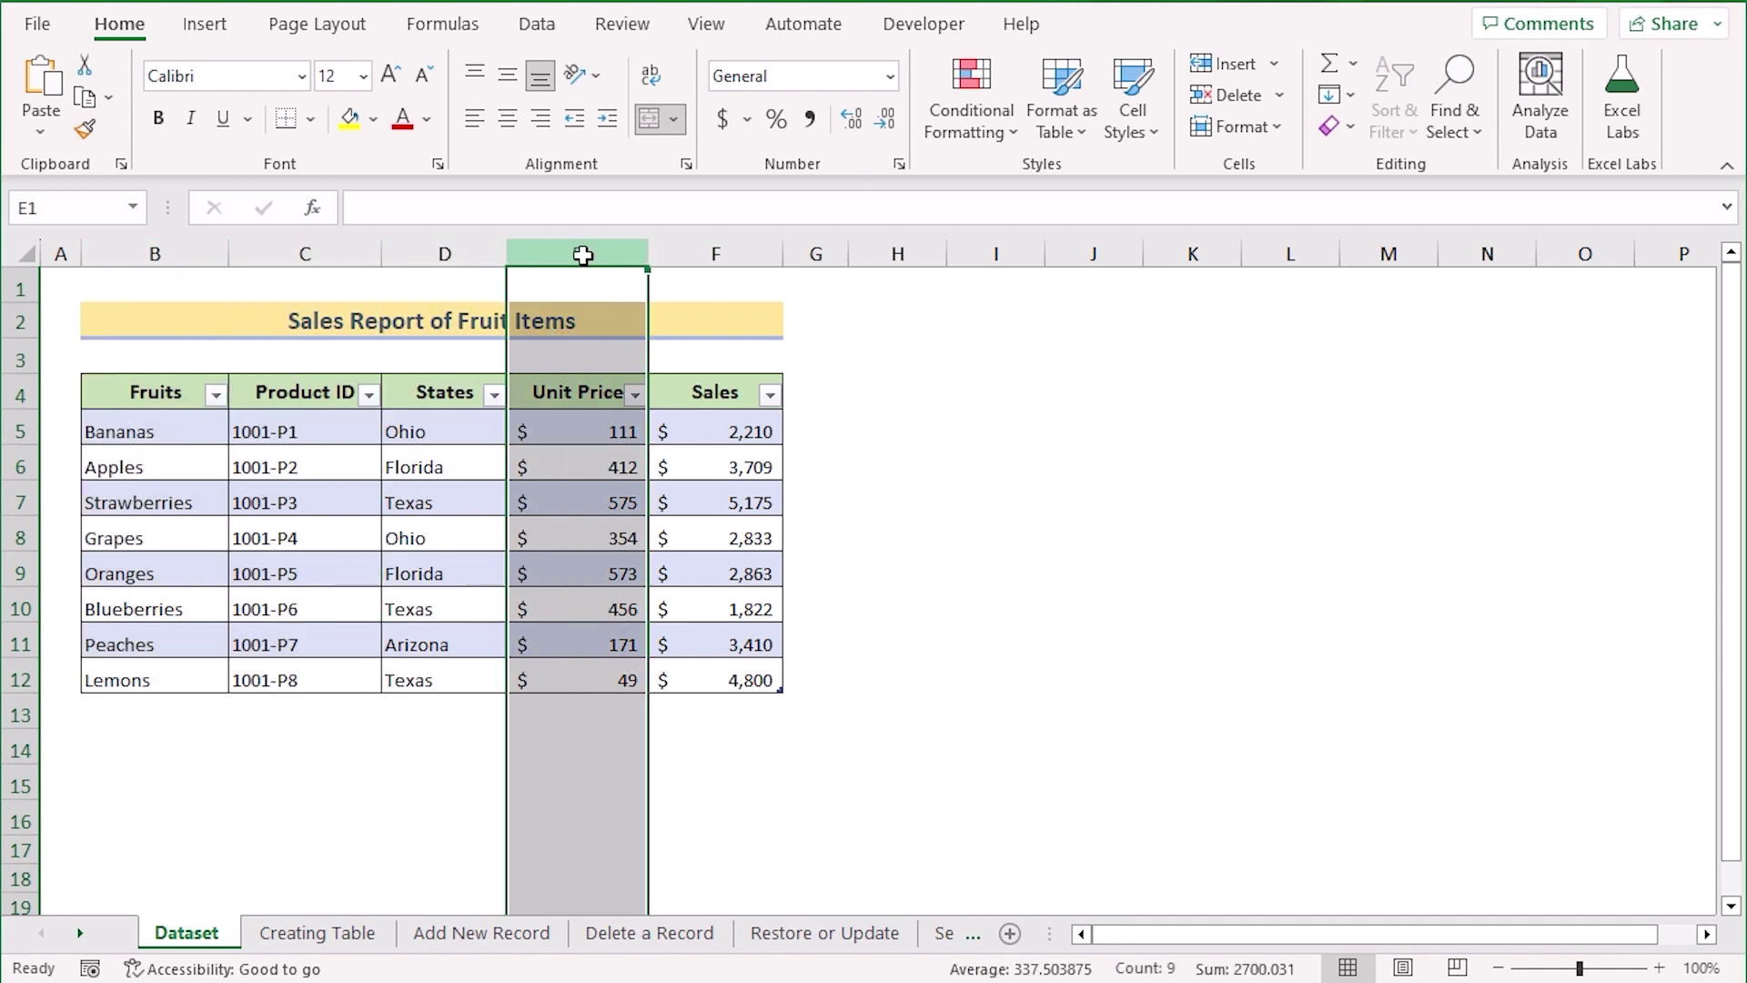
left_click(688, 251)
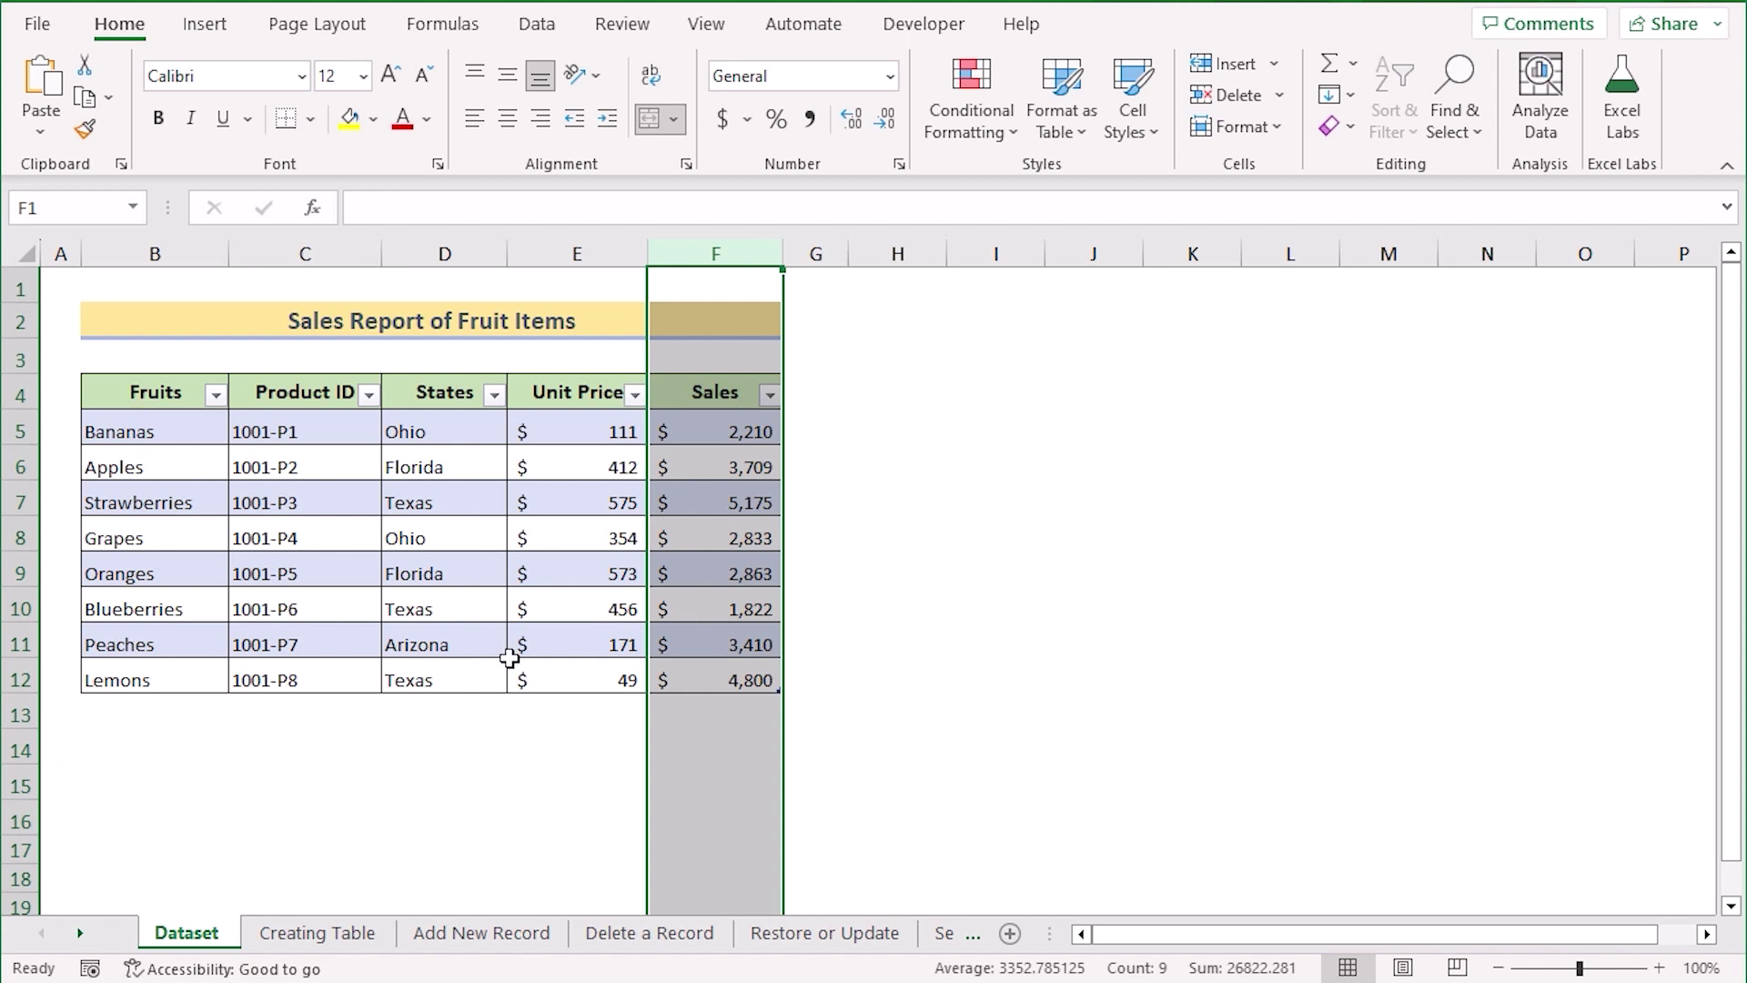
left_click(605, 674)
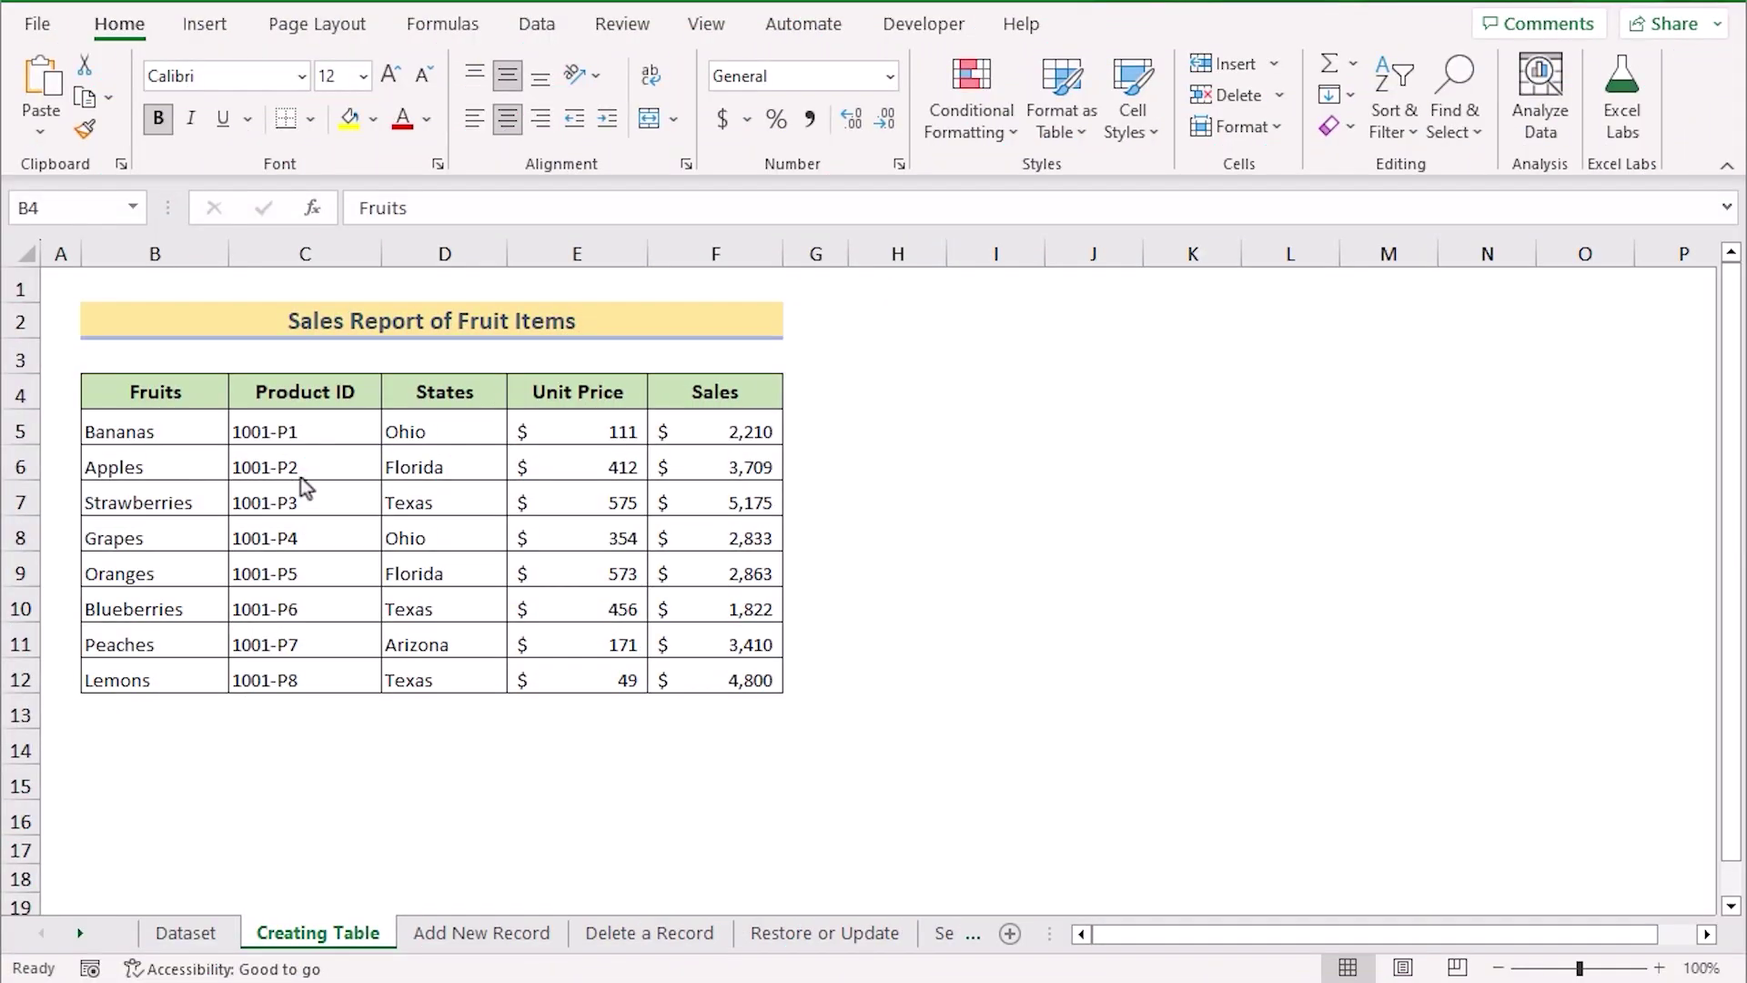
Convert the fruit sales range B4:F12 into table Table8 with headers
left_click(200, 393)
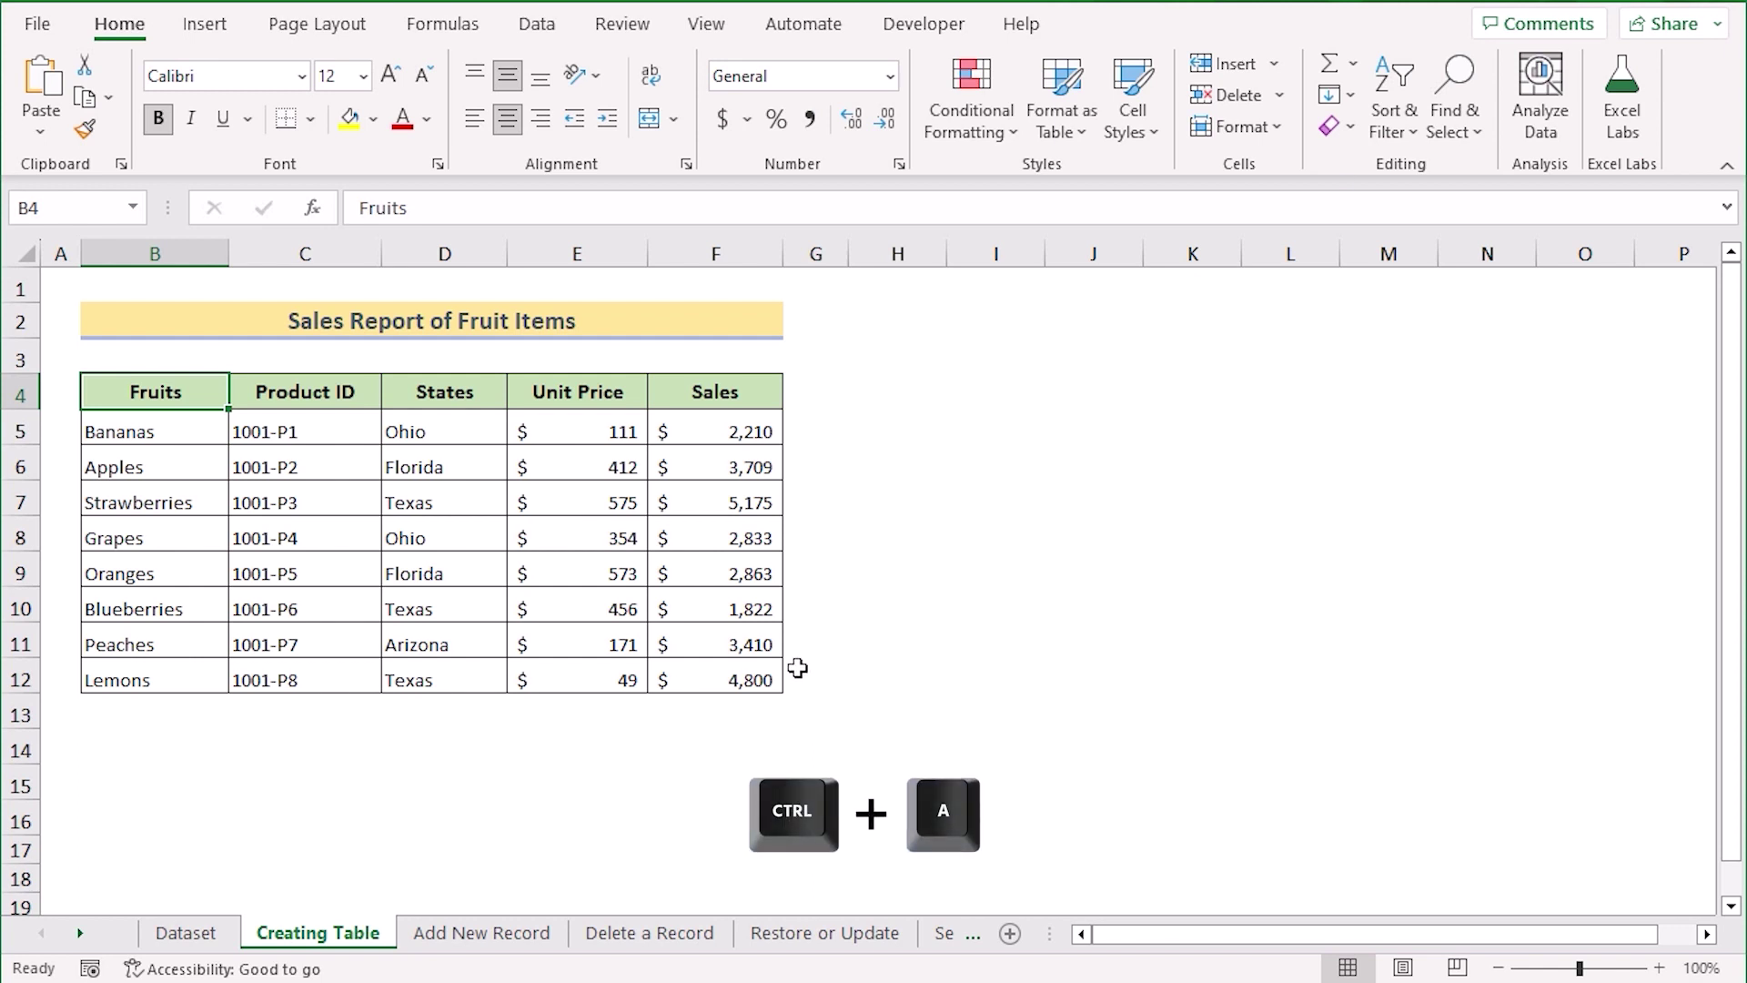
key("ctrl+a")
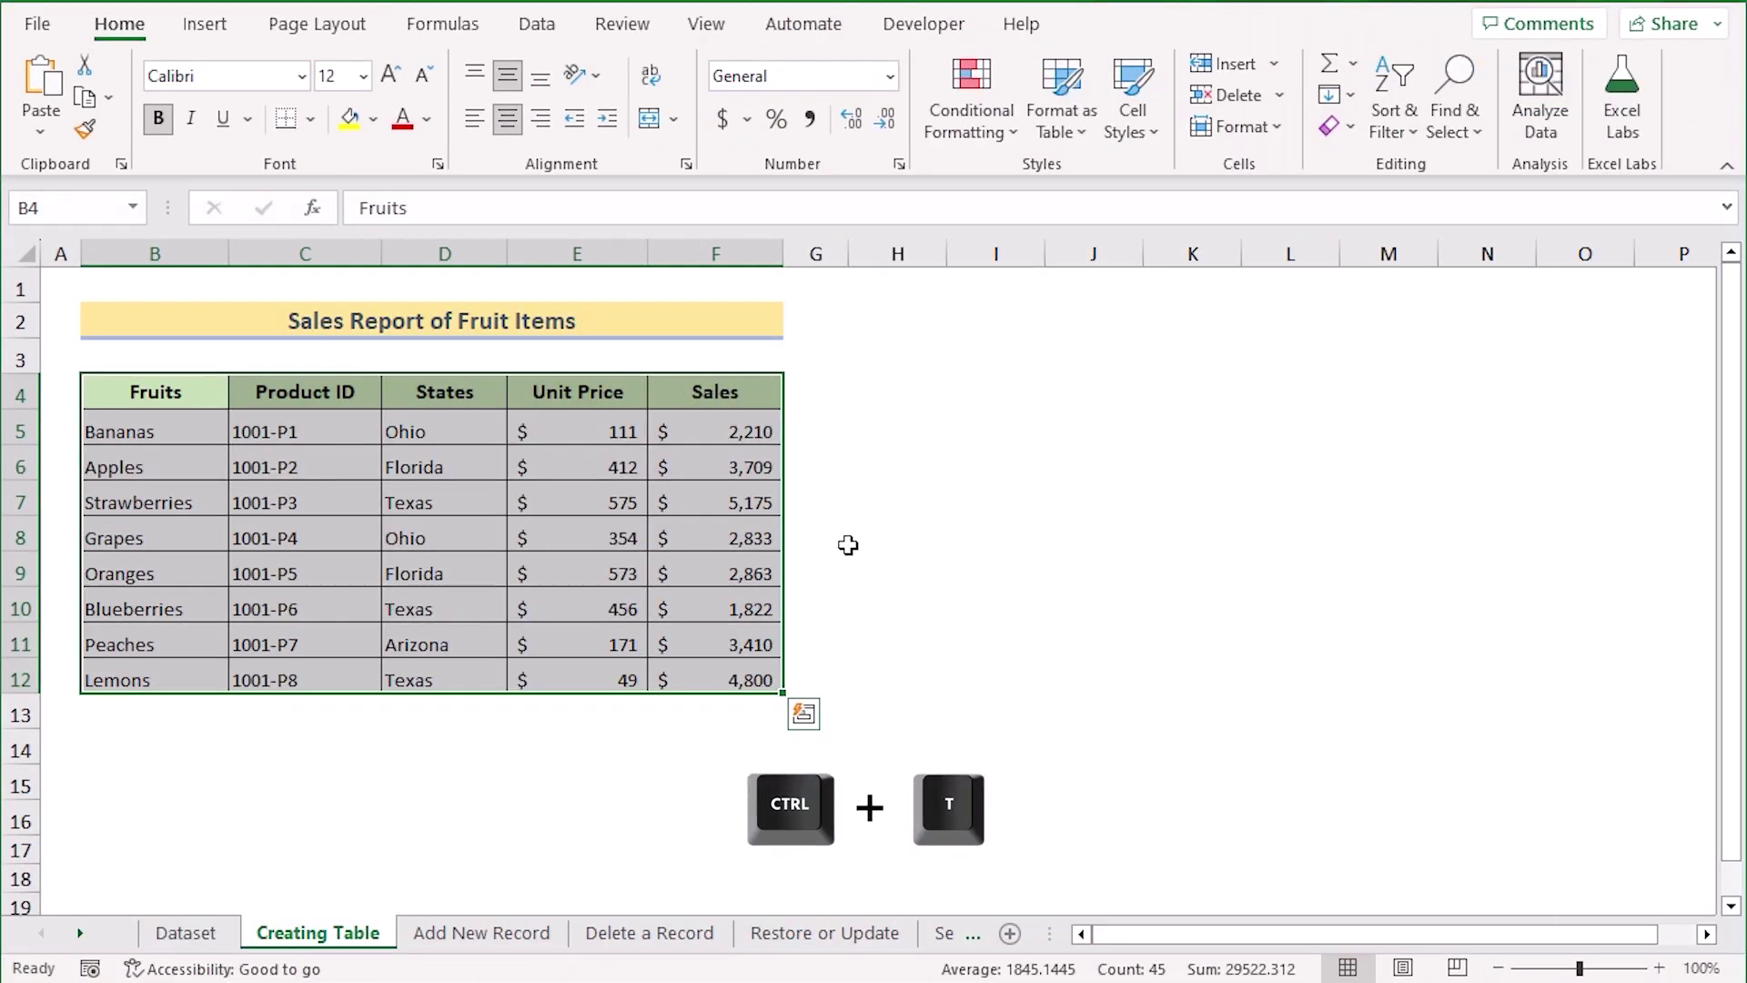
key("ctrl+t")
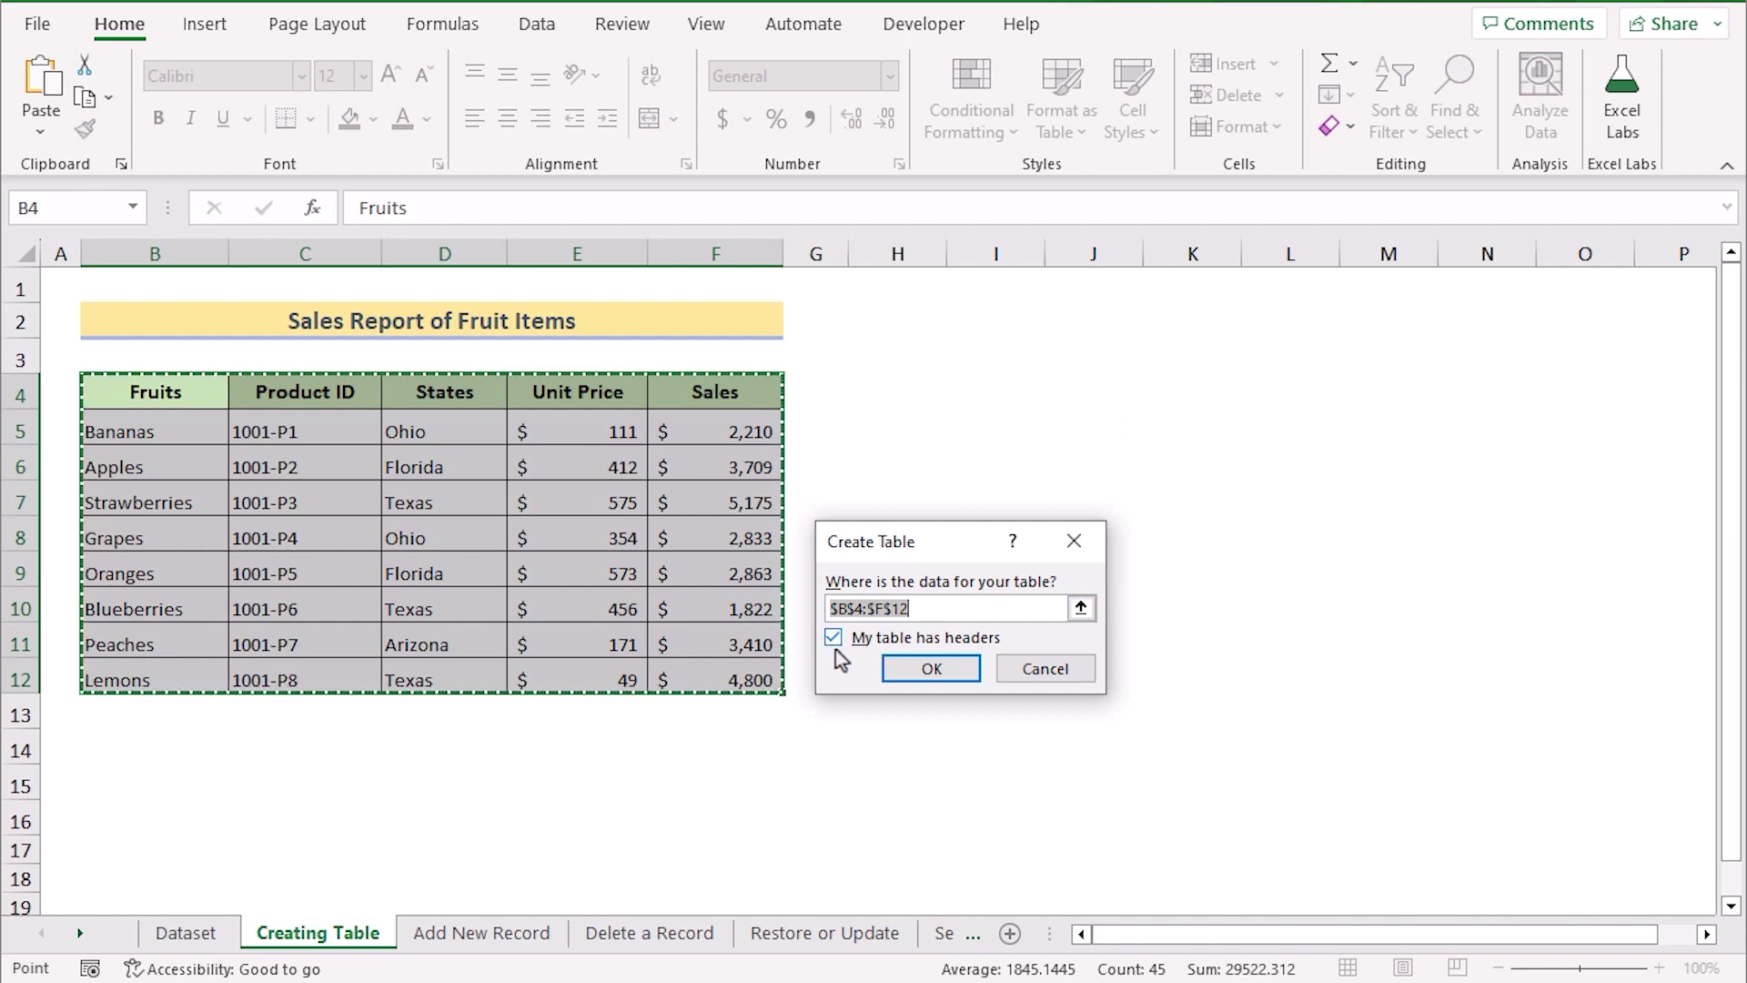
left_click(942, 662)
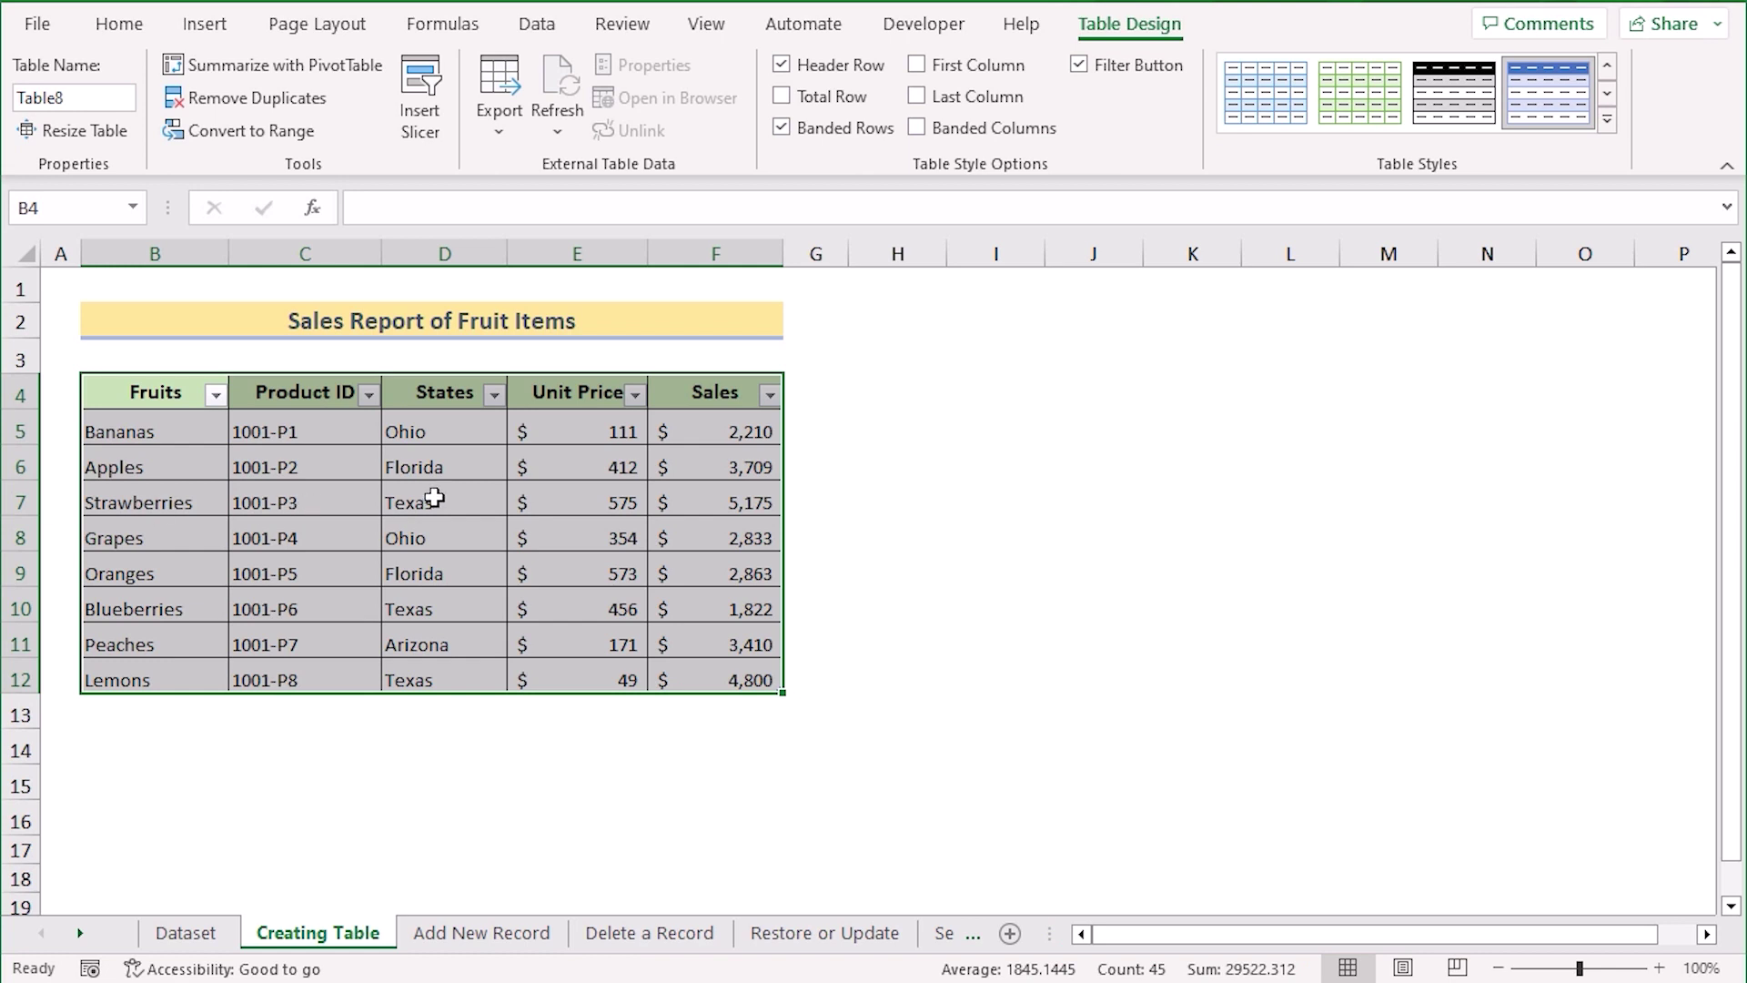
In Excel Options' Customize Ribbon, list All Commands and select the Form command
left_click(39, 27)
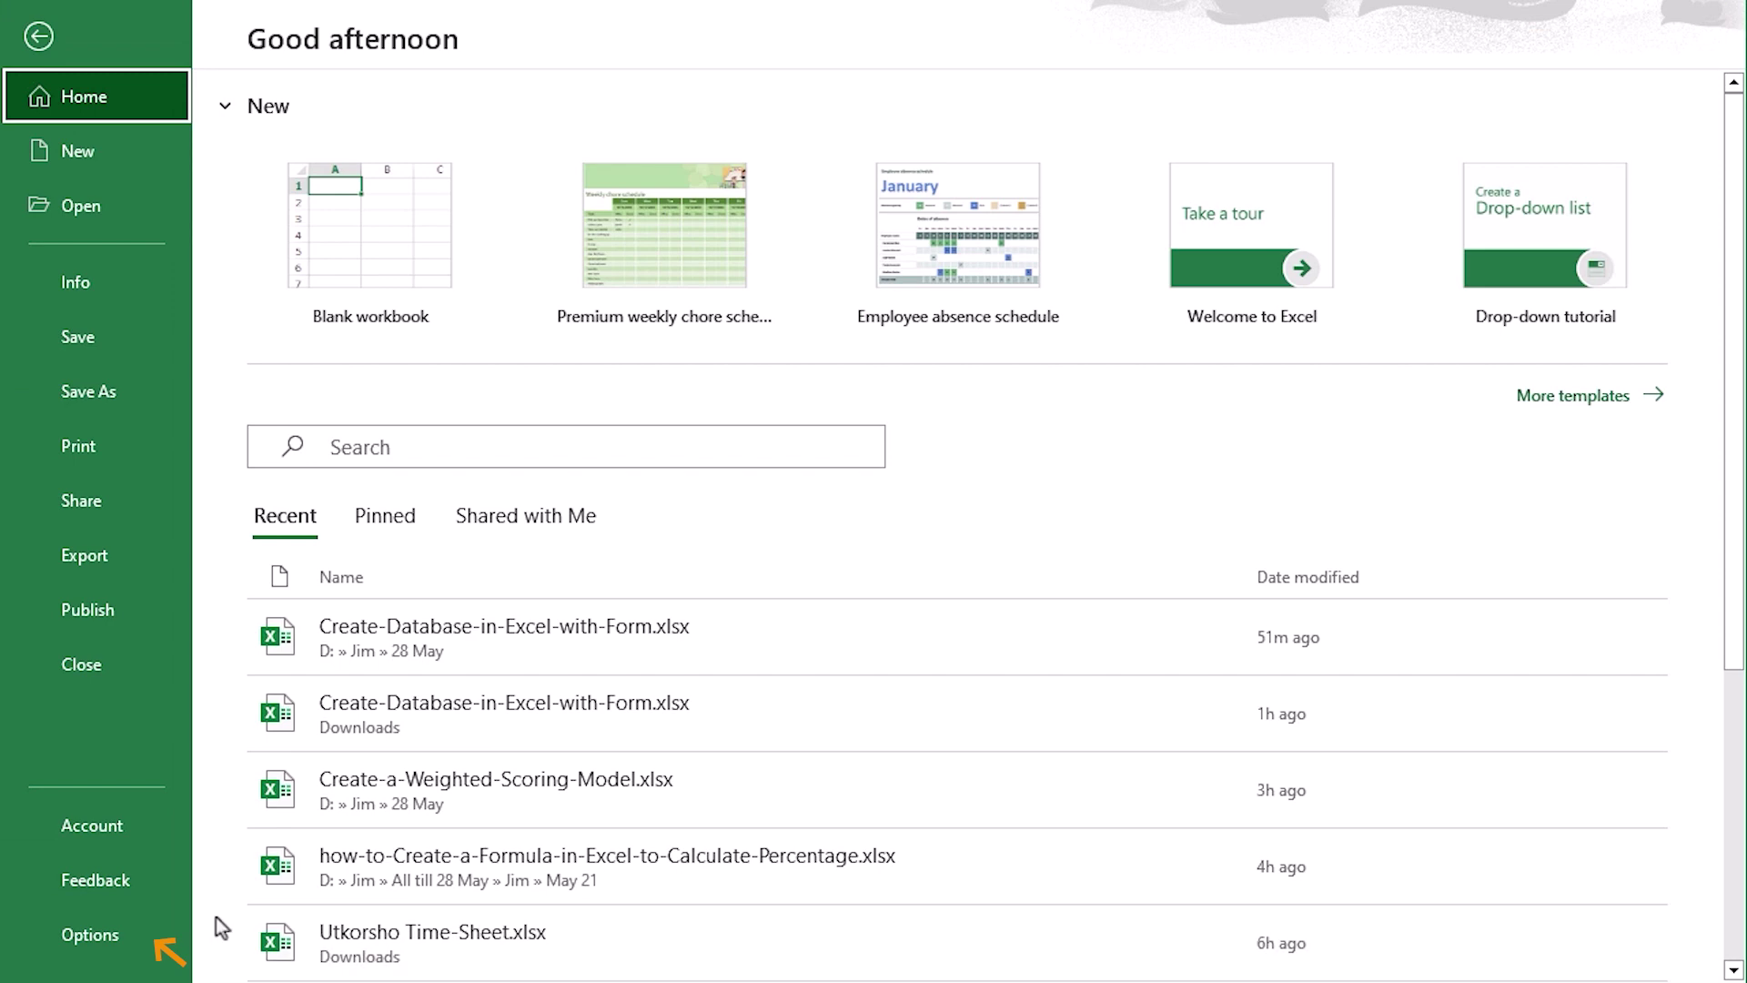
left_click(118, 936)
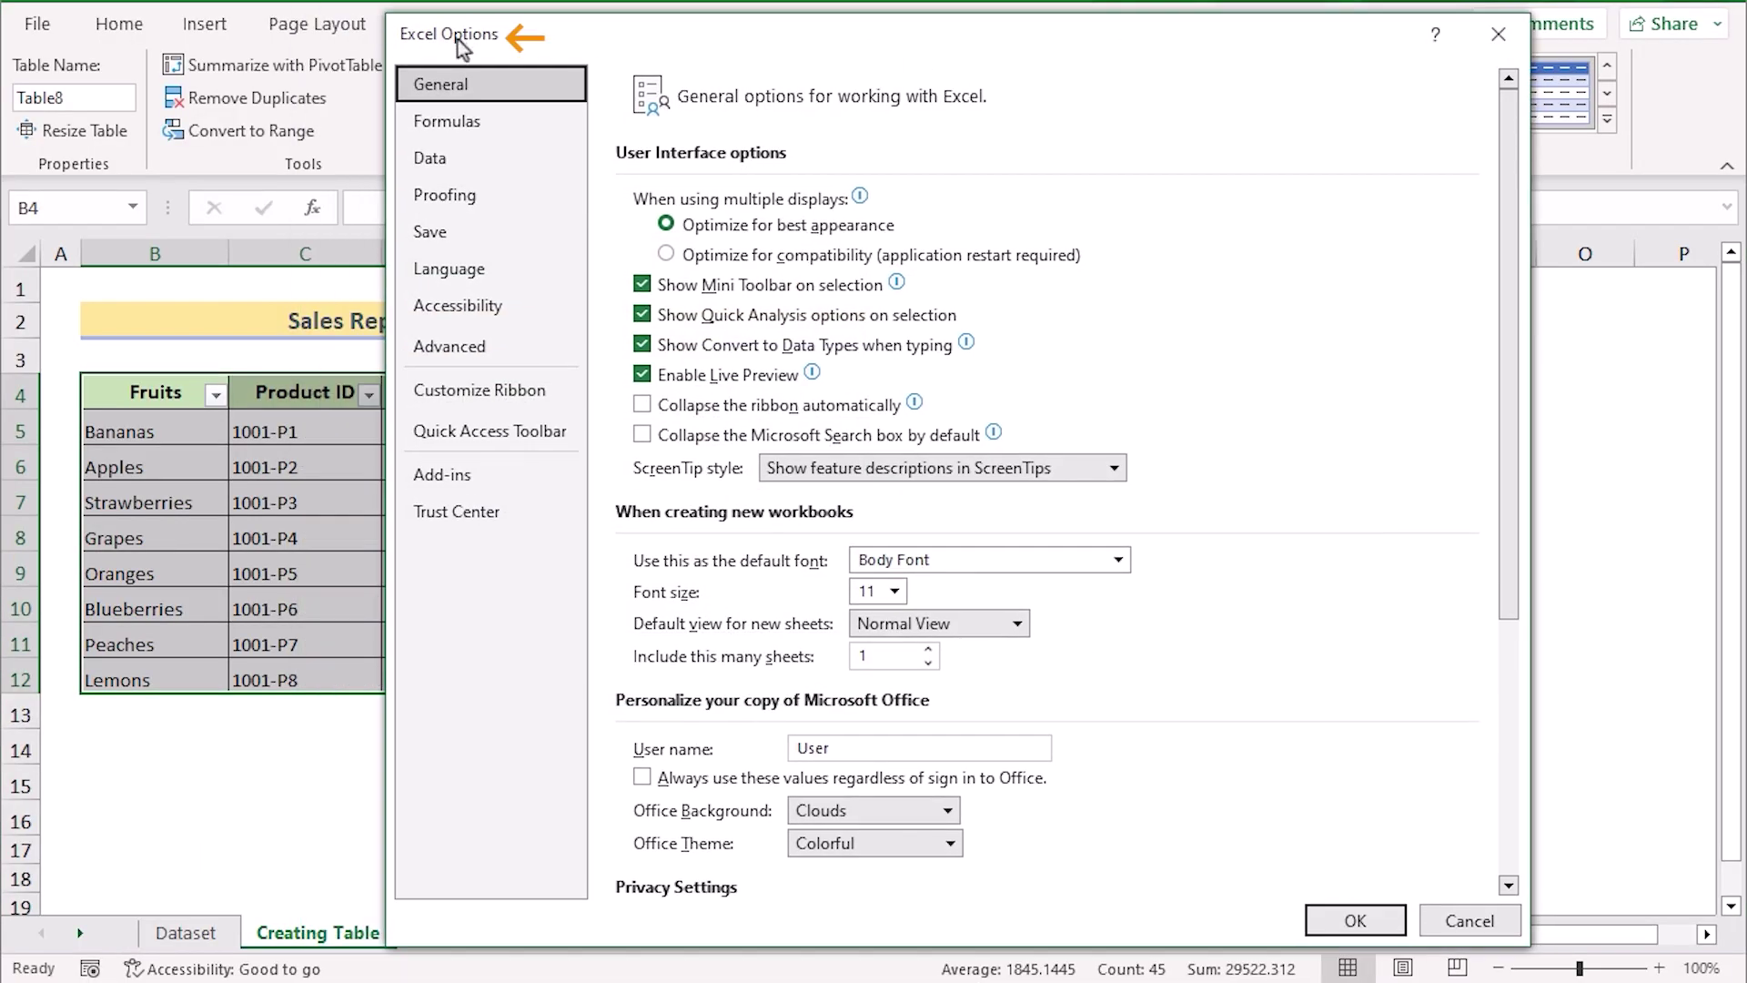
left_click(524, 401)
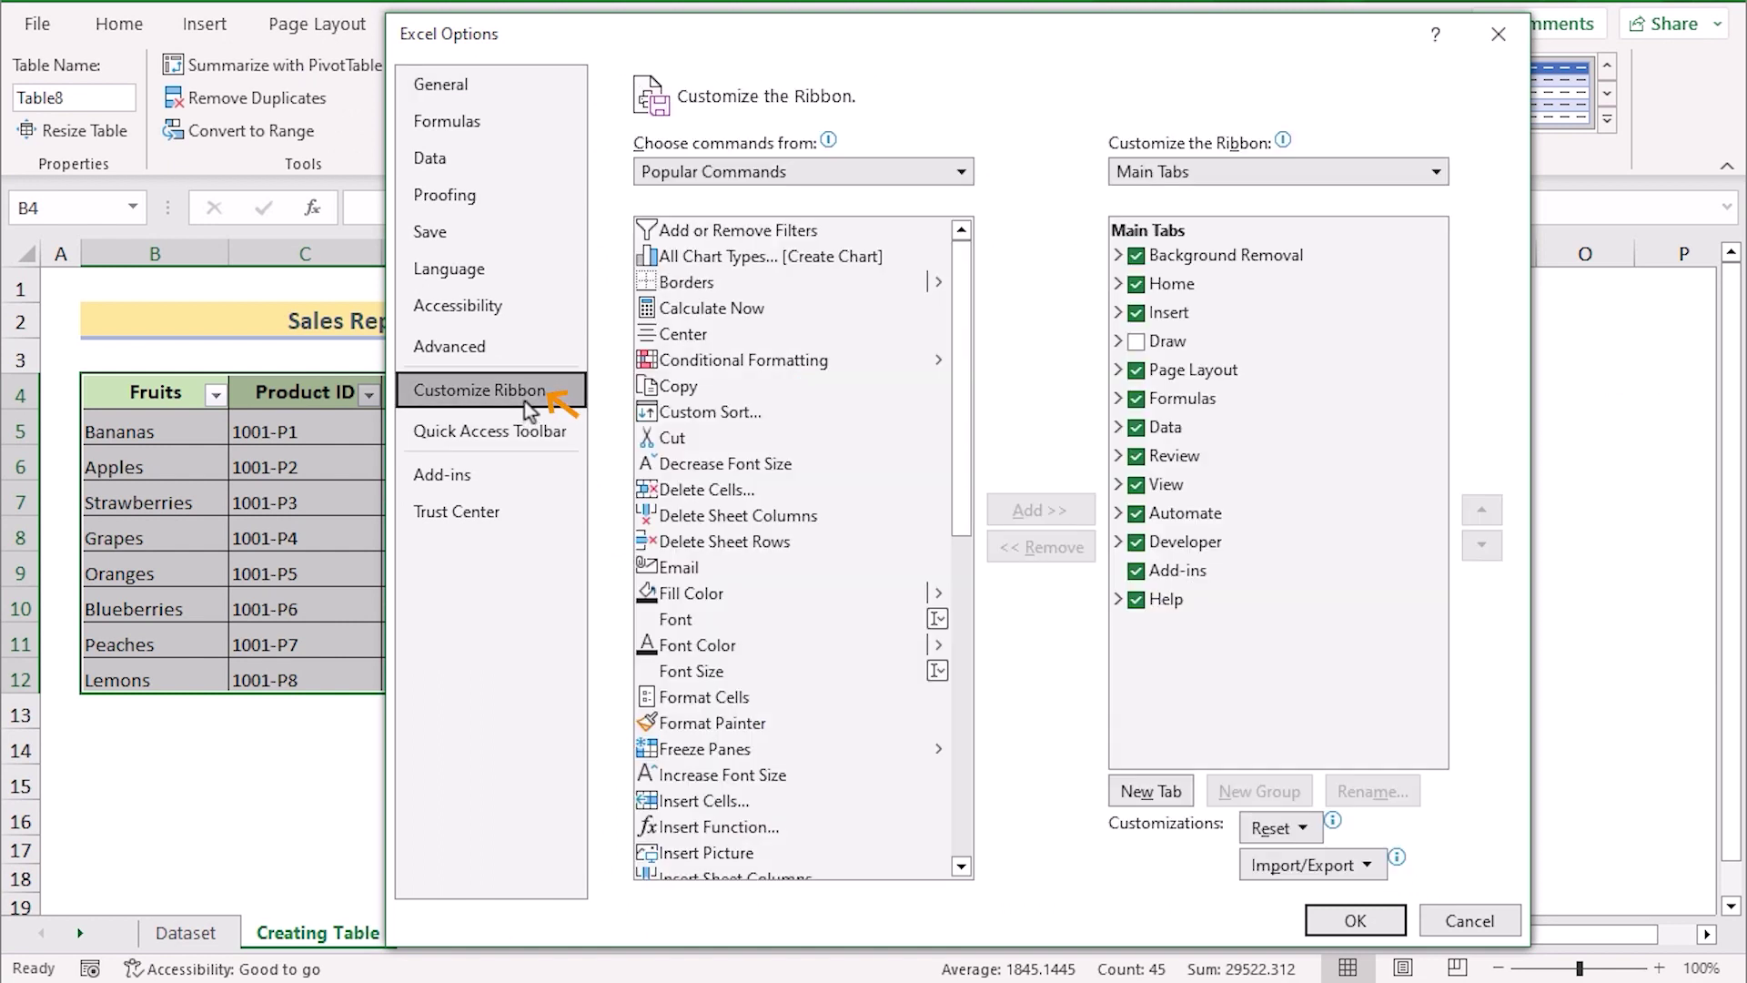
left_click(970, 174)
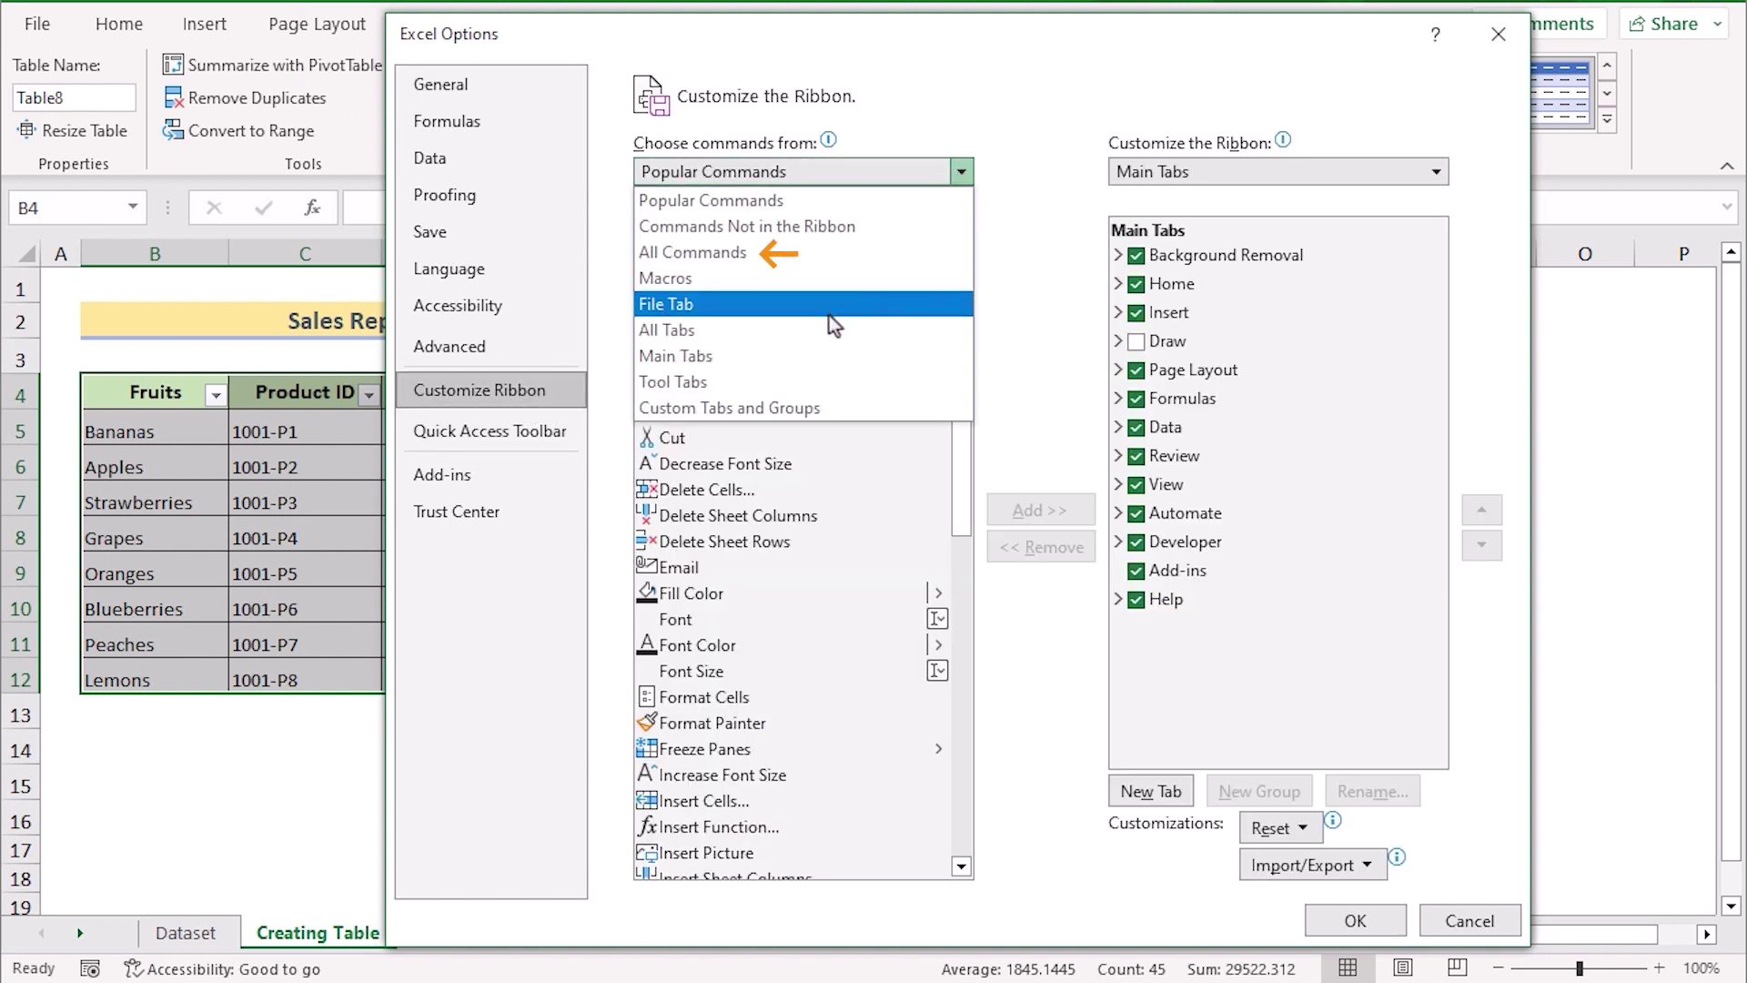
left_click(794, 255)
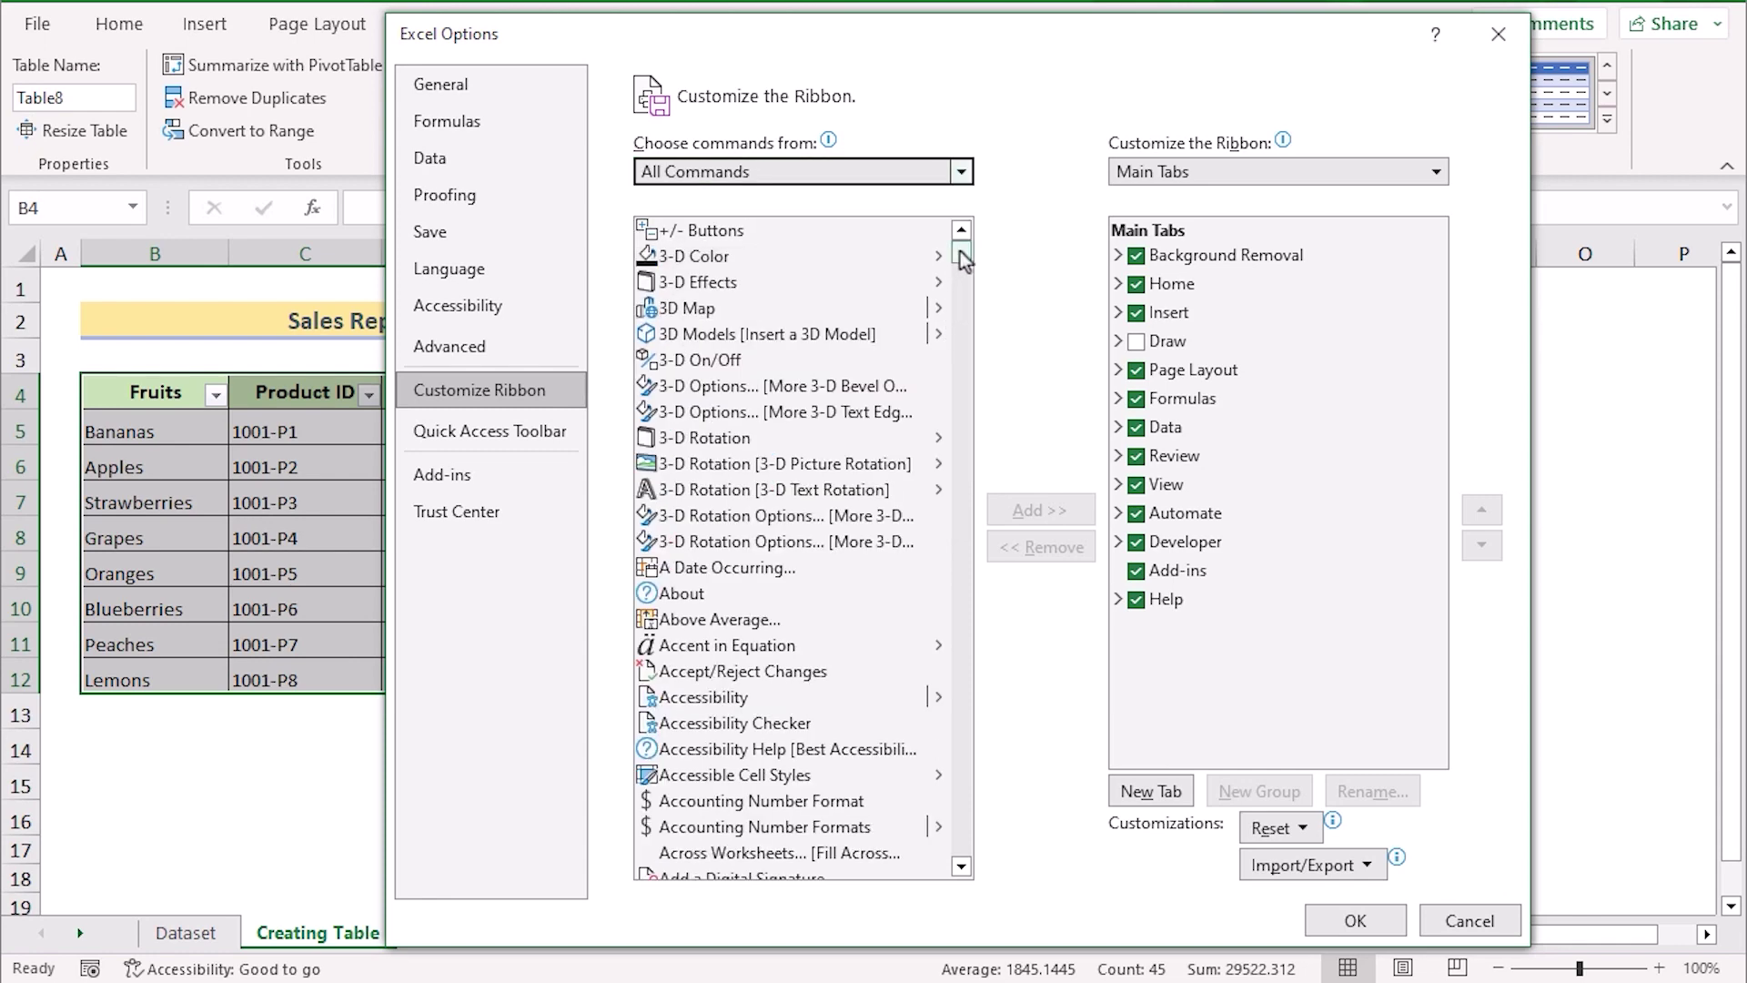
left_click_drag(961, 255, 961, 442)
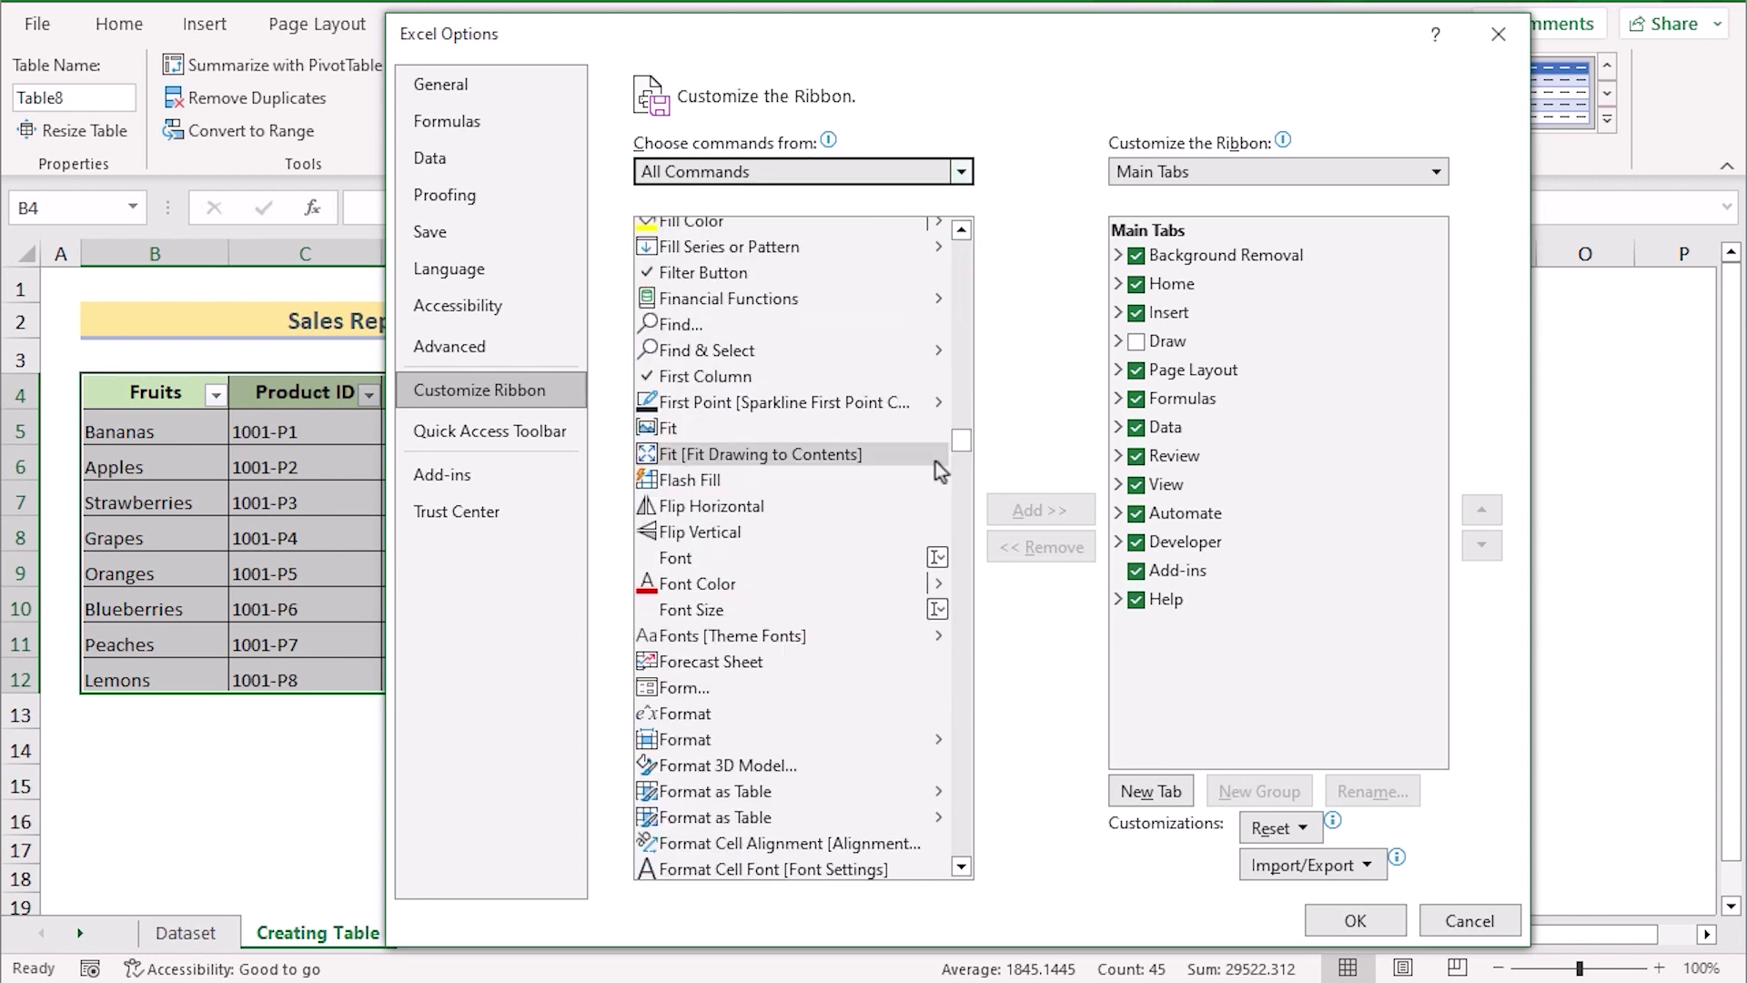
left_click(702, 689)
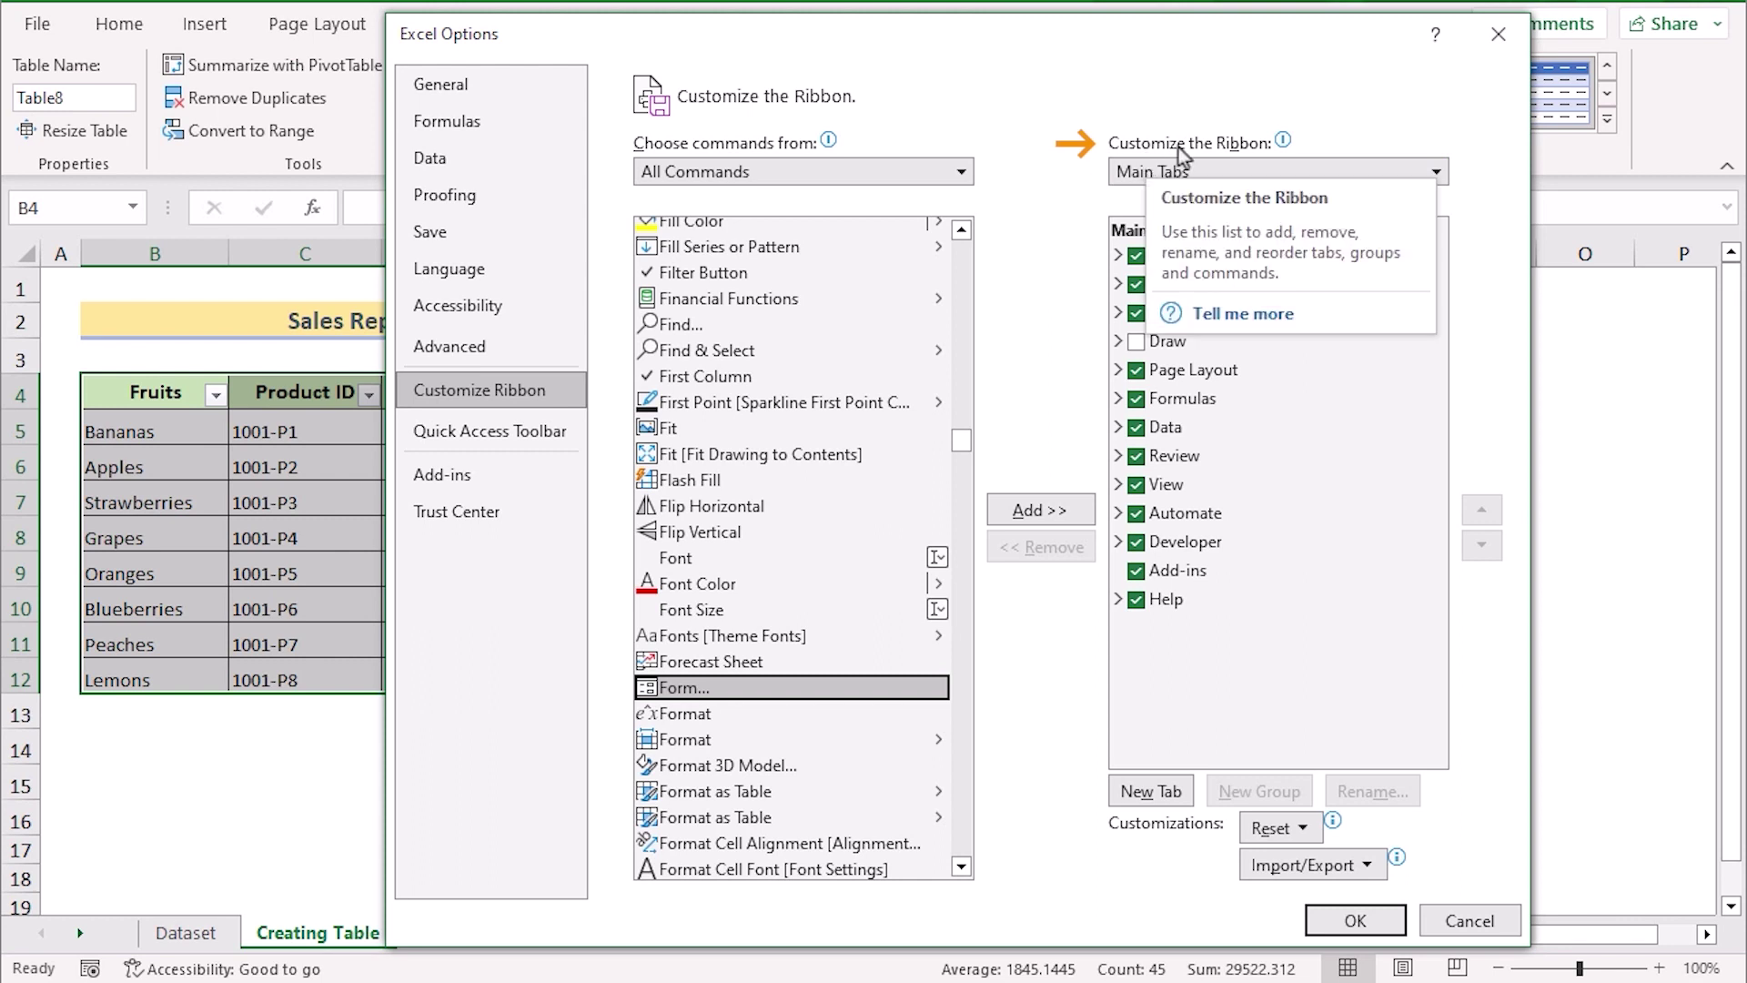
Create a new custom tab, rename its group Form, add Form to it and save
left_click(1171, 799)
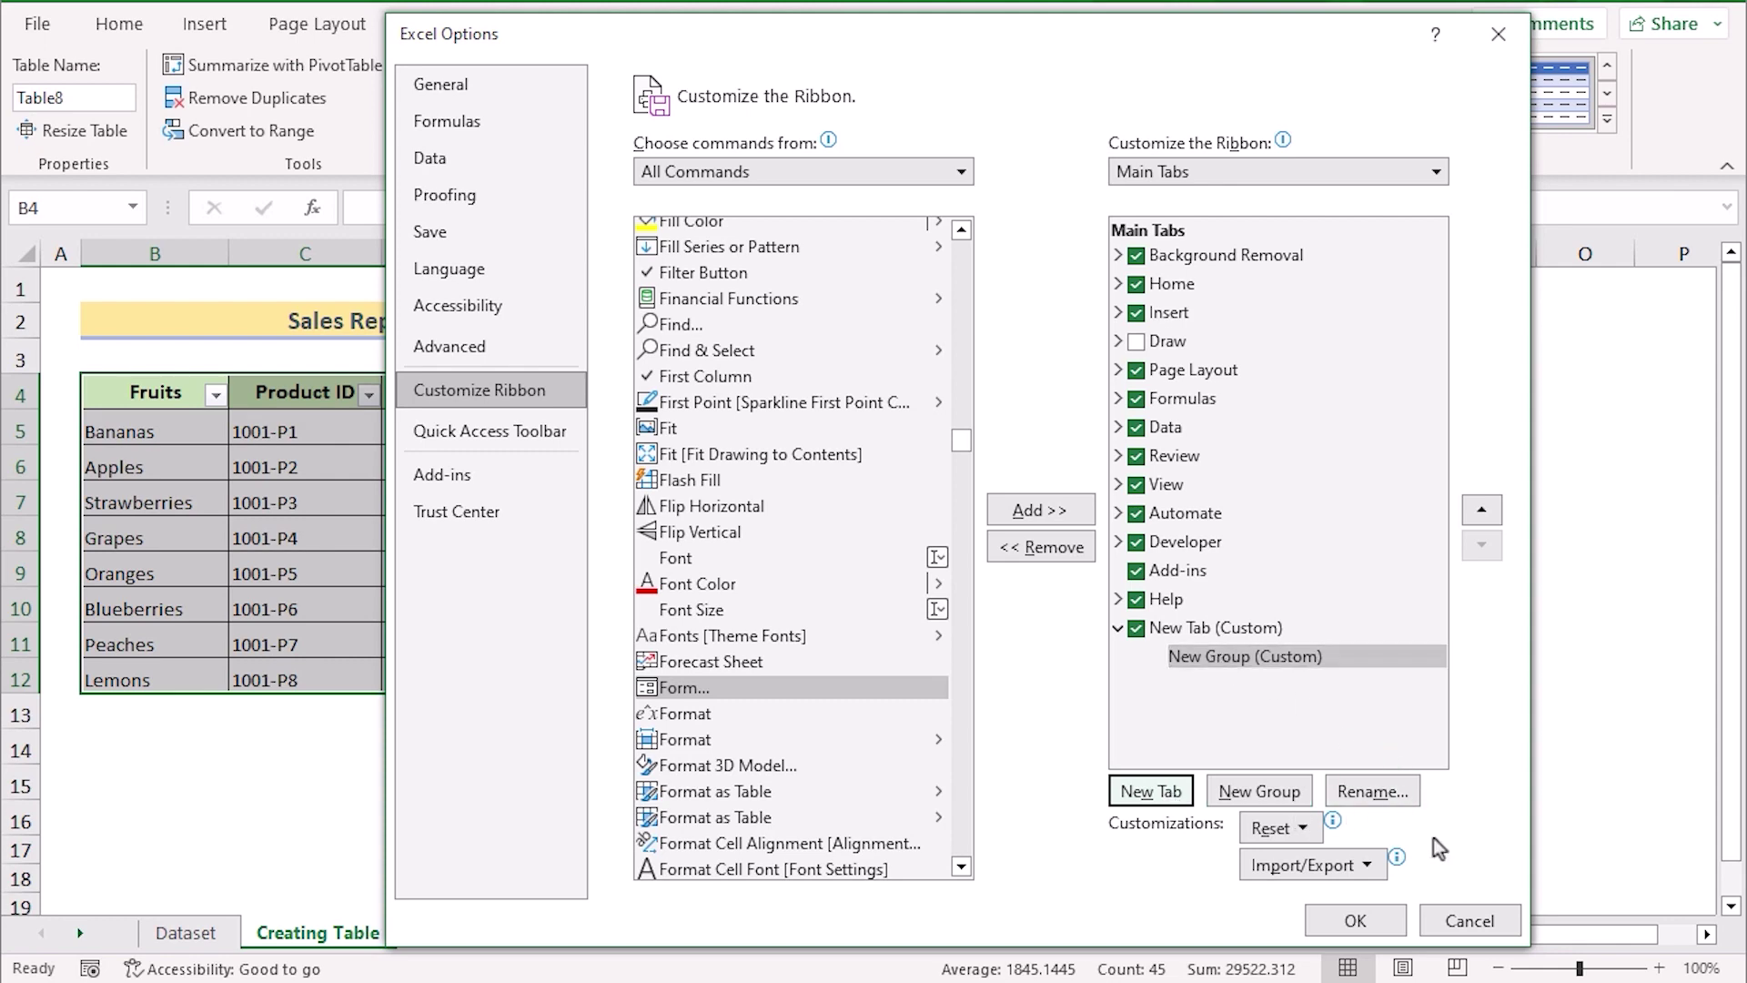
left_click(1372, 790)
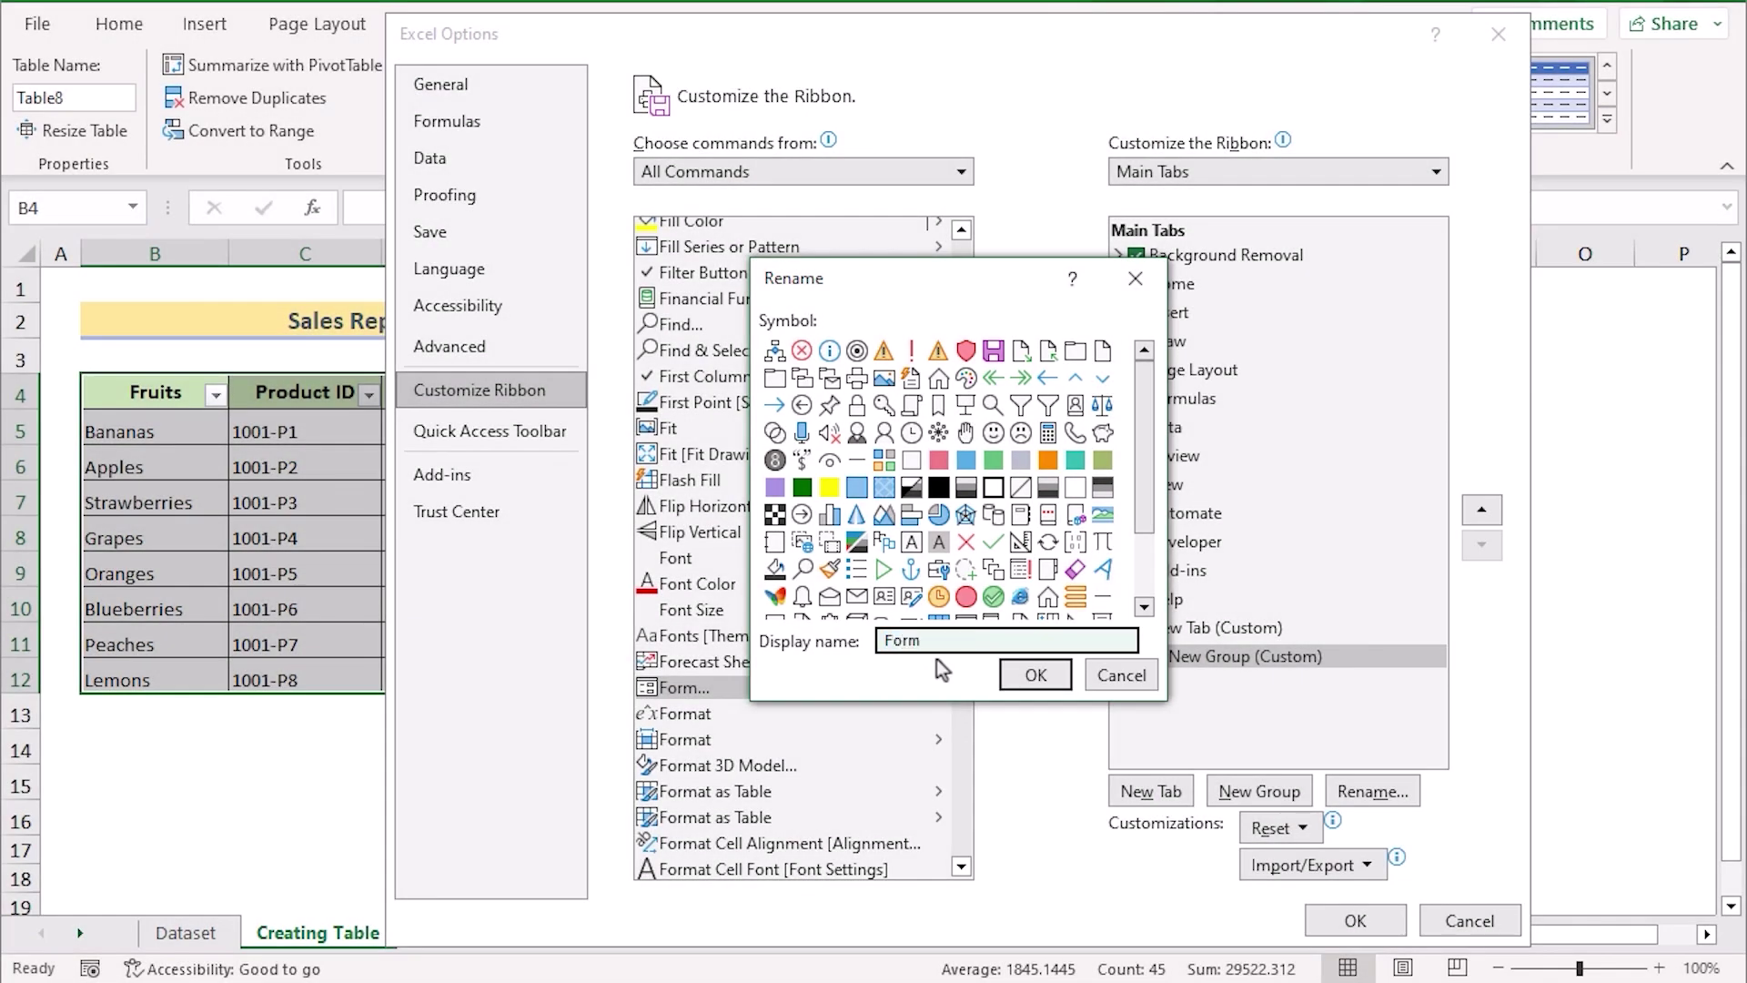
left_click(1032, 675)
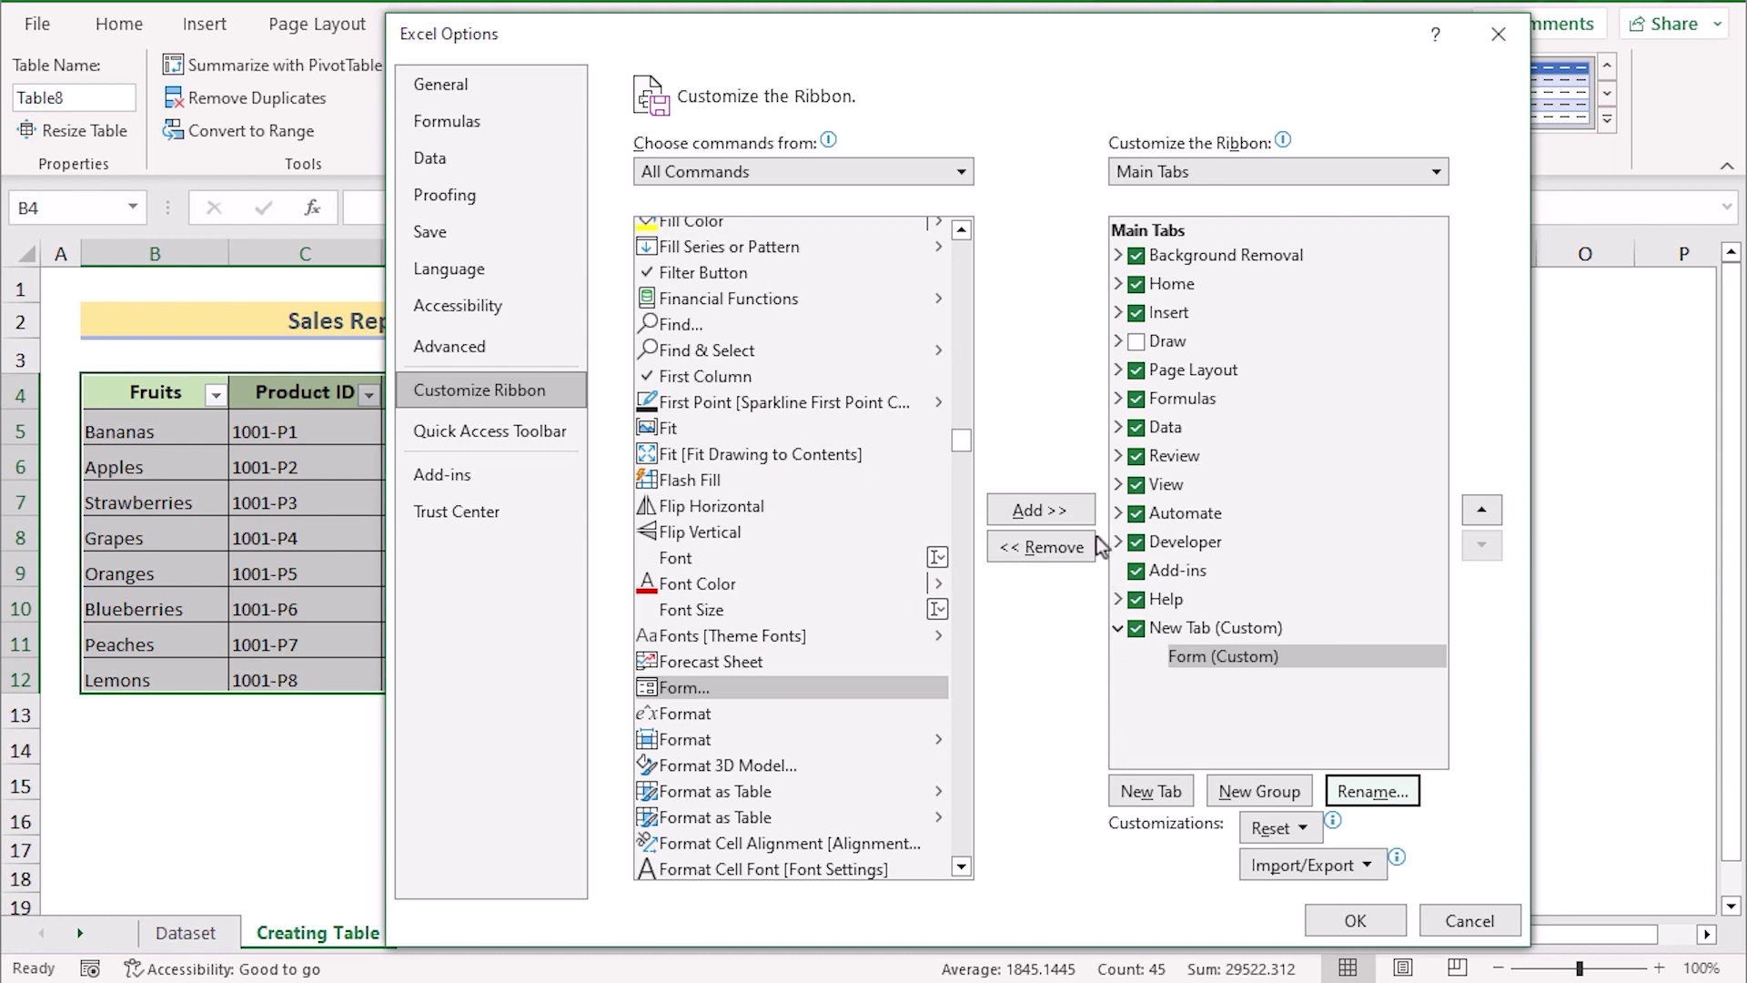
left_click(1064, 516)
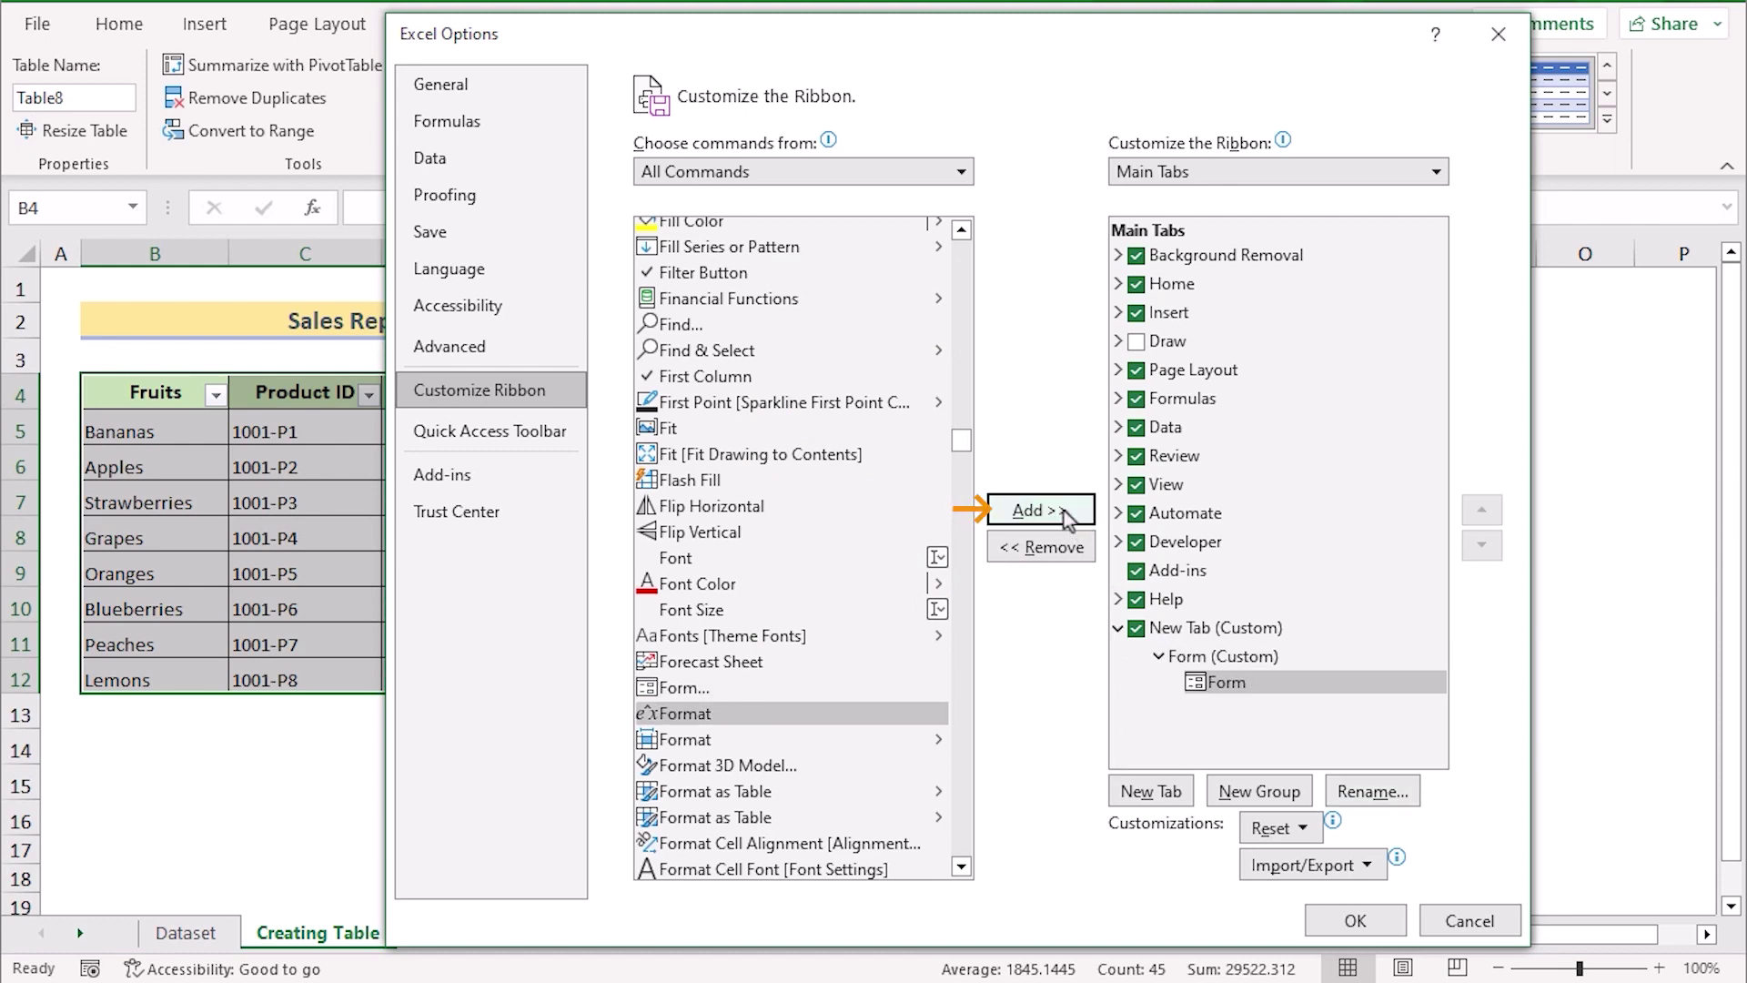
left_click(1355, 922)
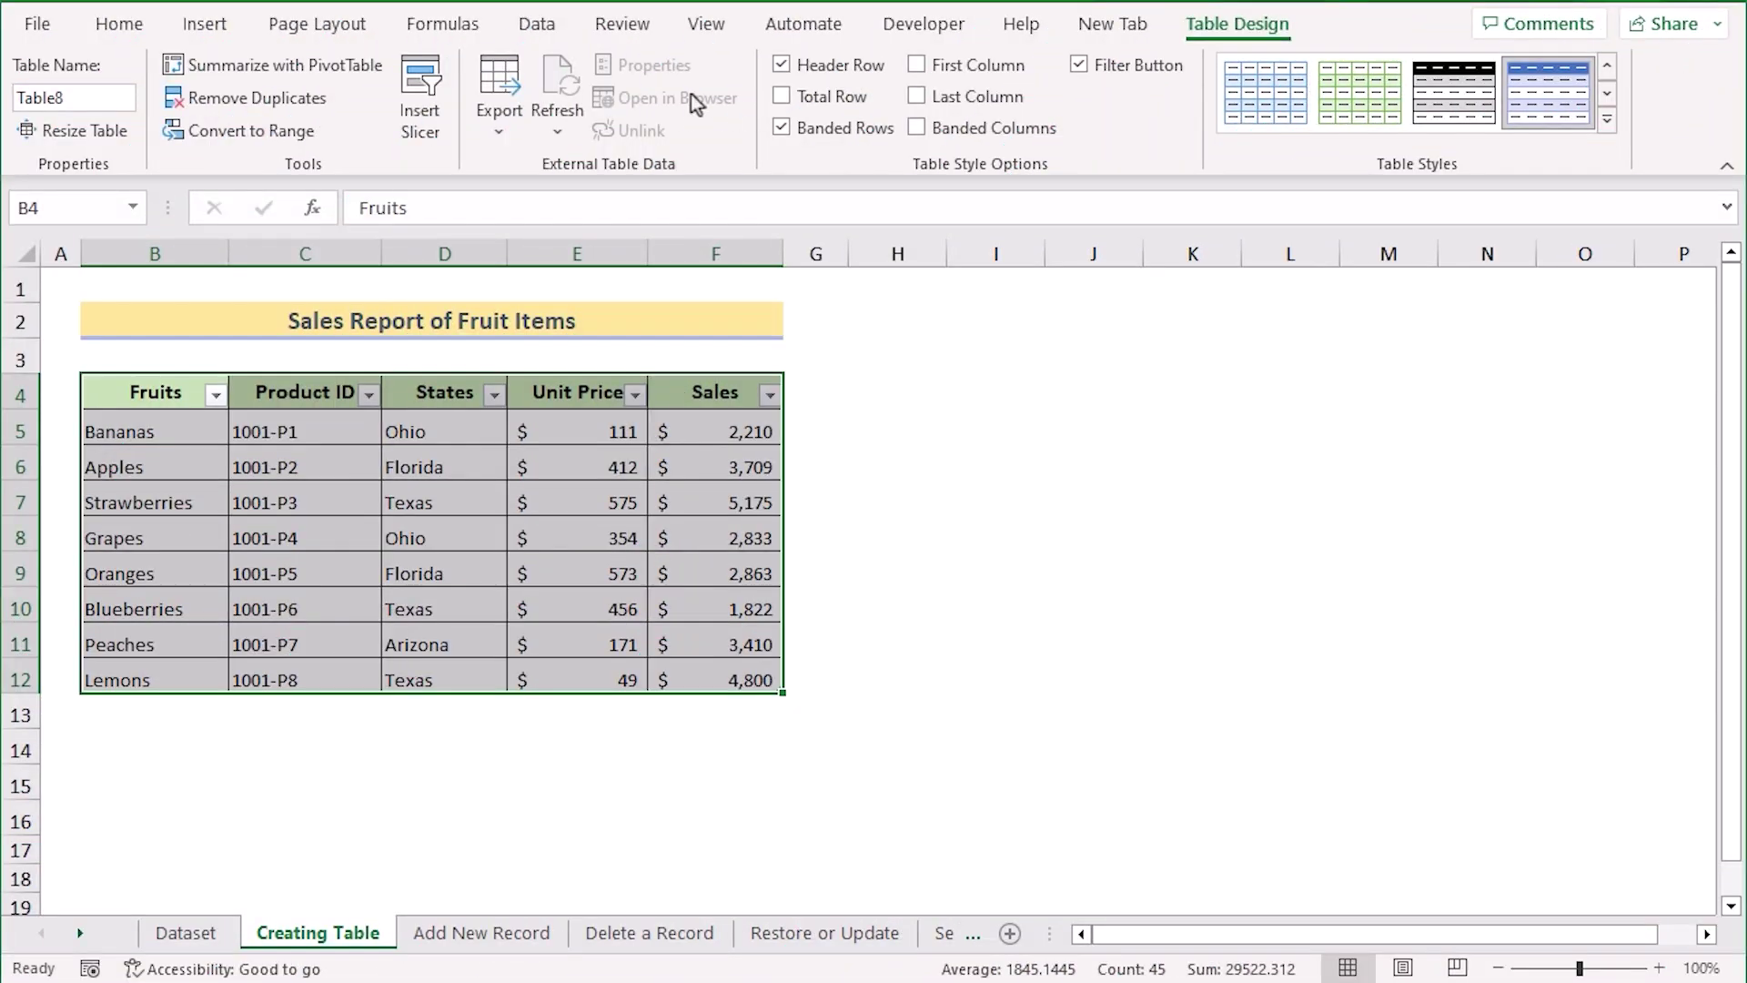
Open the fruit table's data Form from the new custom tab, then close it
left_click(1099, 34)
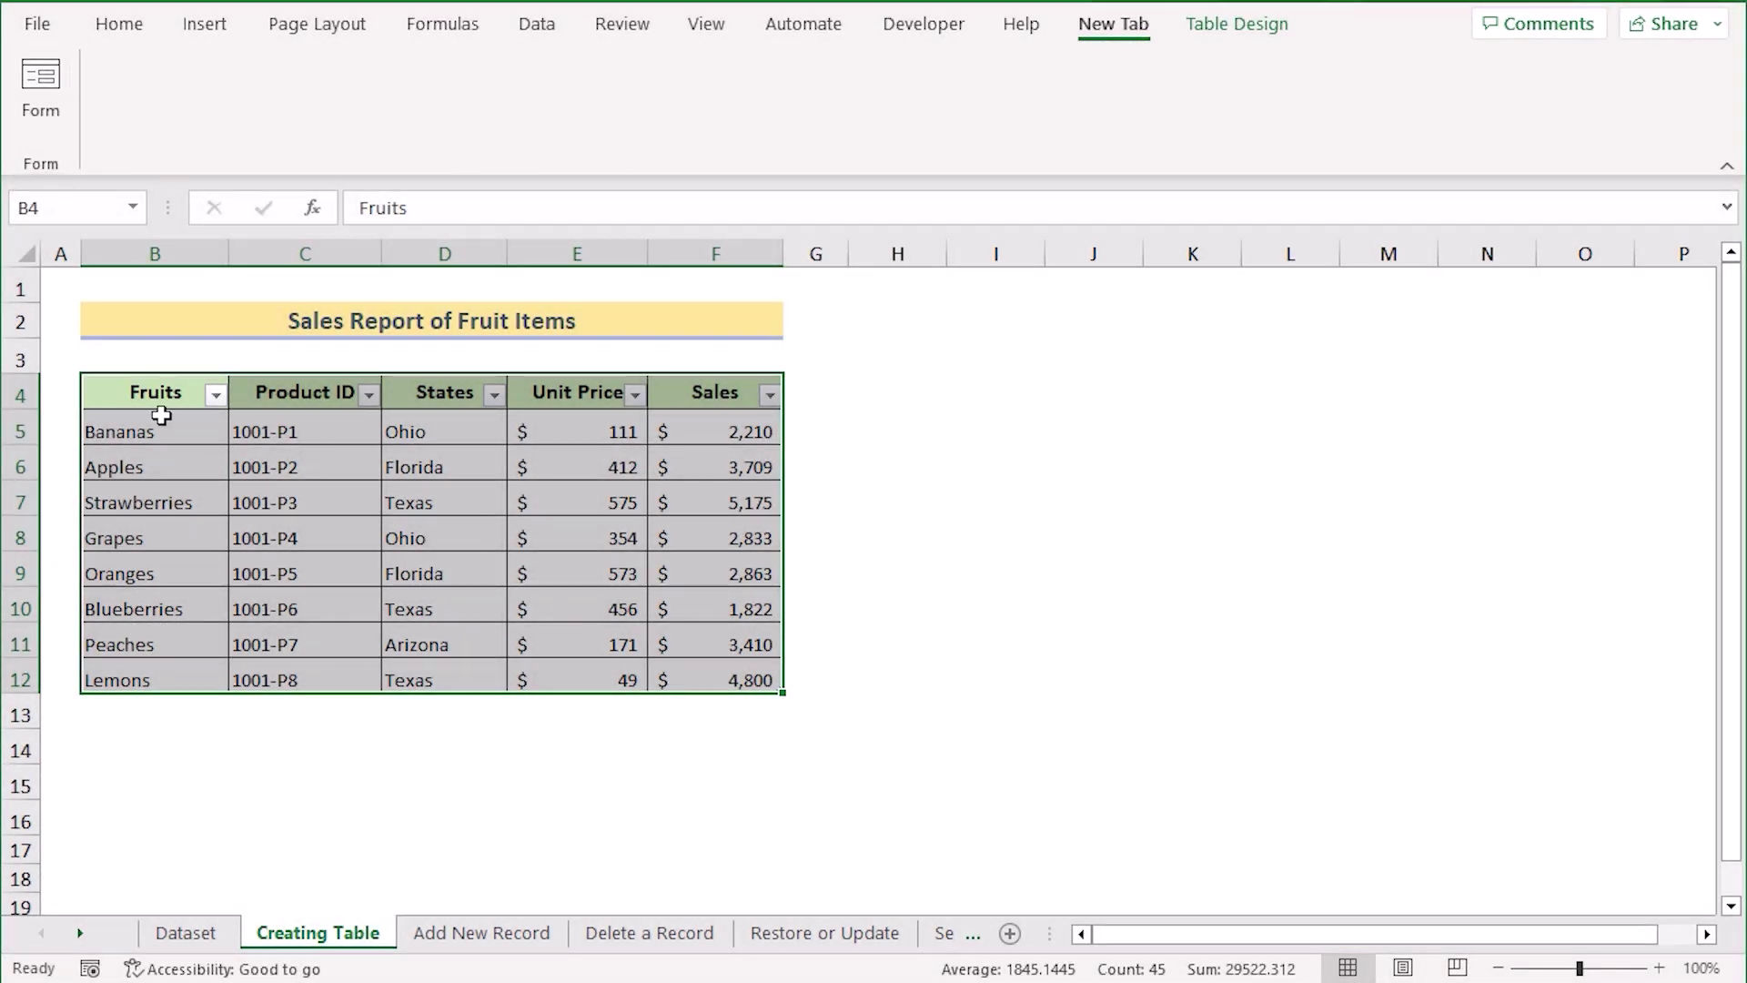
left_click(36, 100)
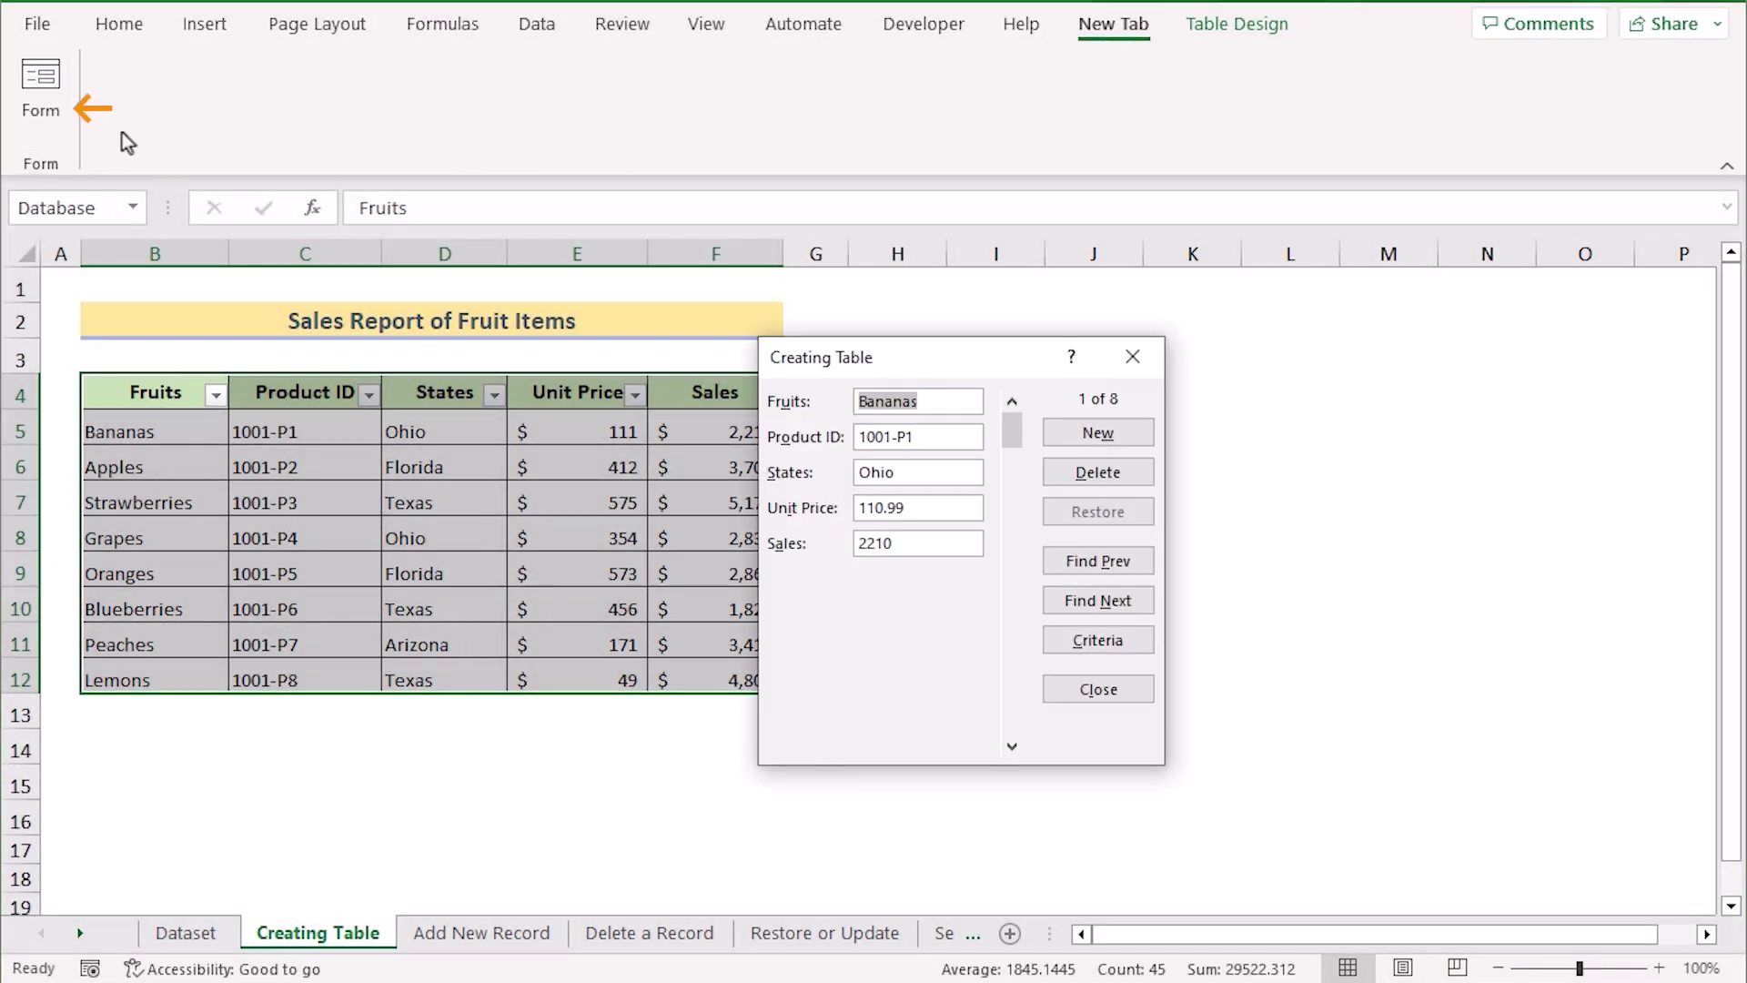
left_click_drag(947, 360, 1040, 337)
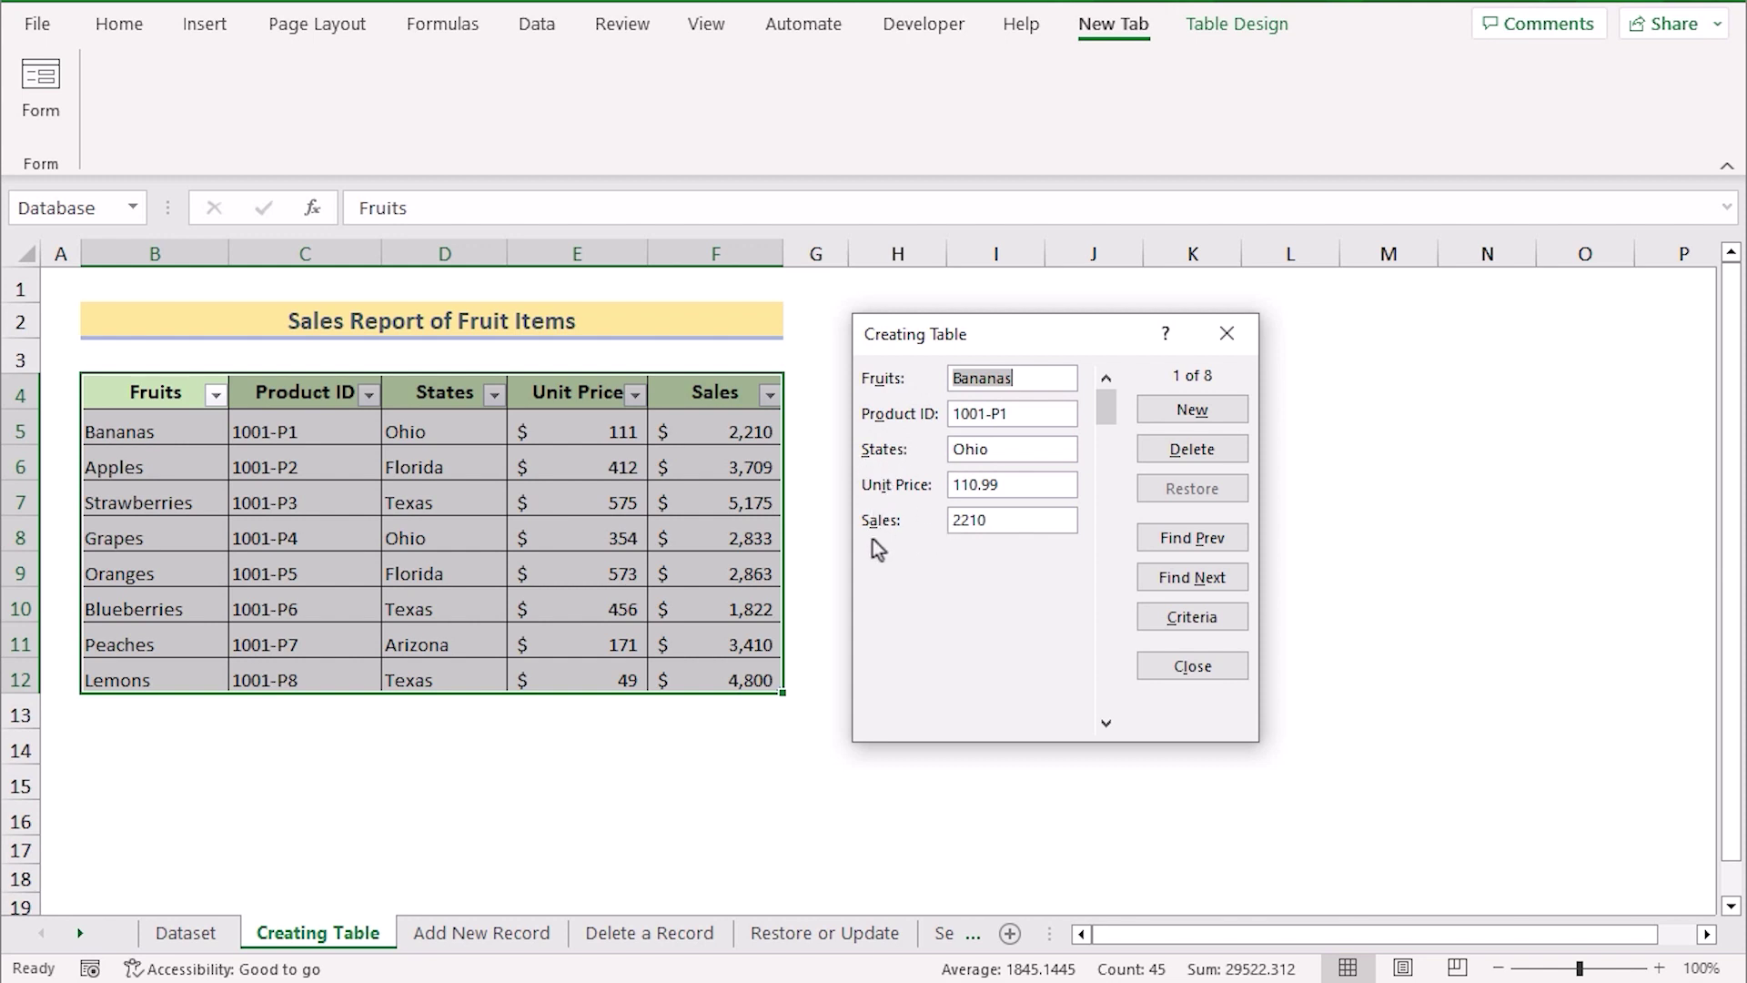
left_click(1226, 333)
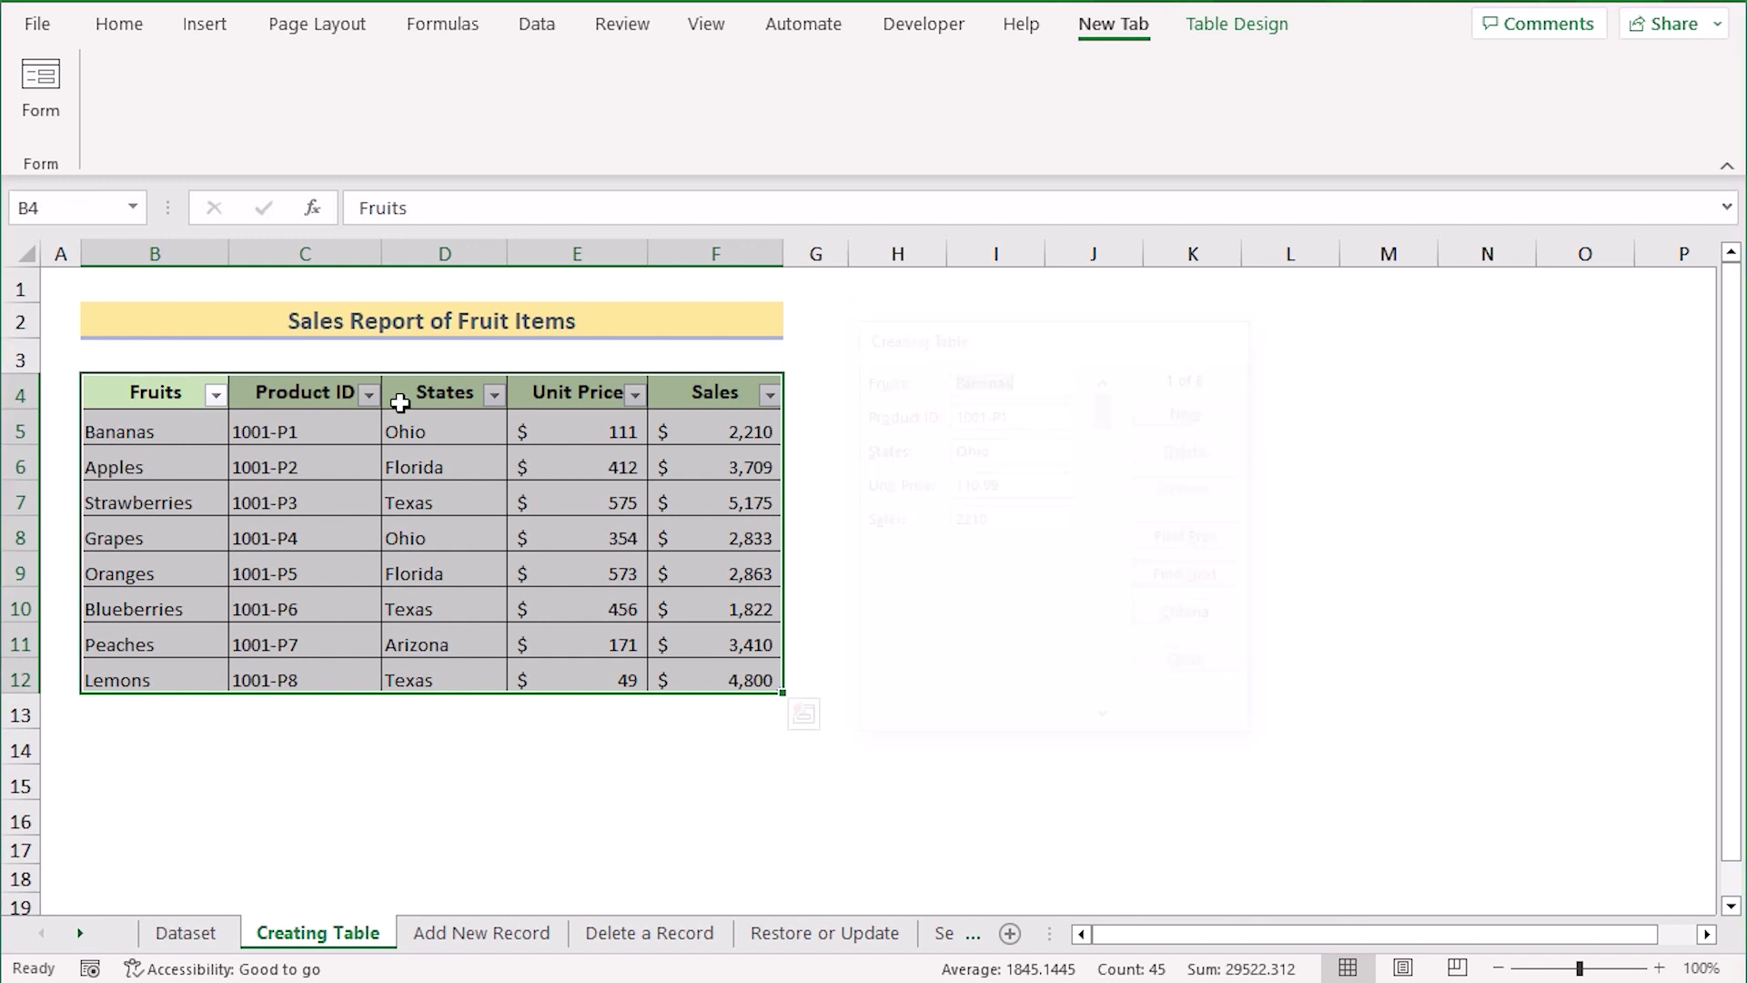
left_click(288, 437)
left_click(452, 497)
Review the Fruits, States, Unit Price and Sales header cells on the Add New Record sheet
left_click(40, 81)
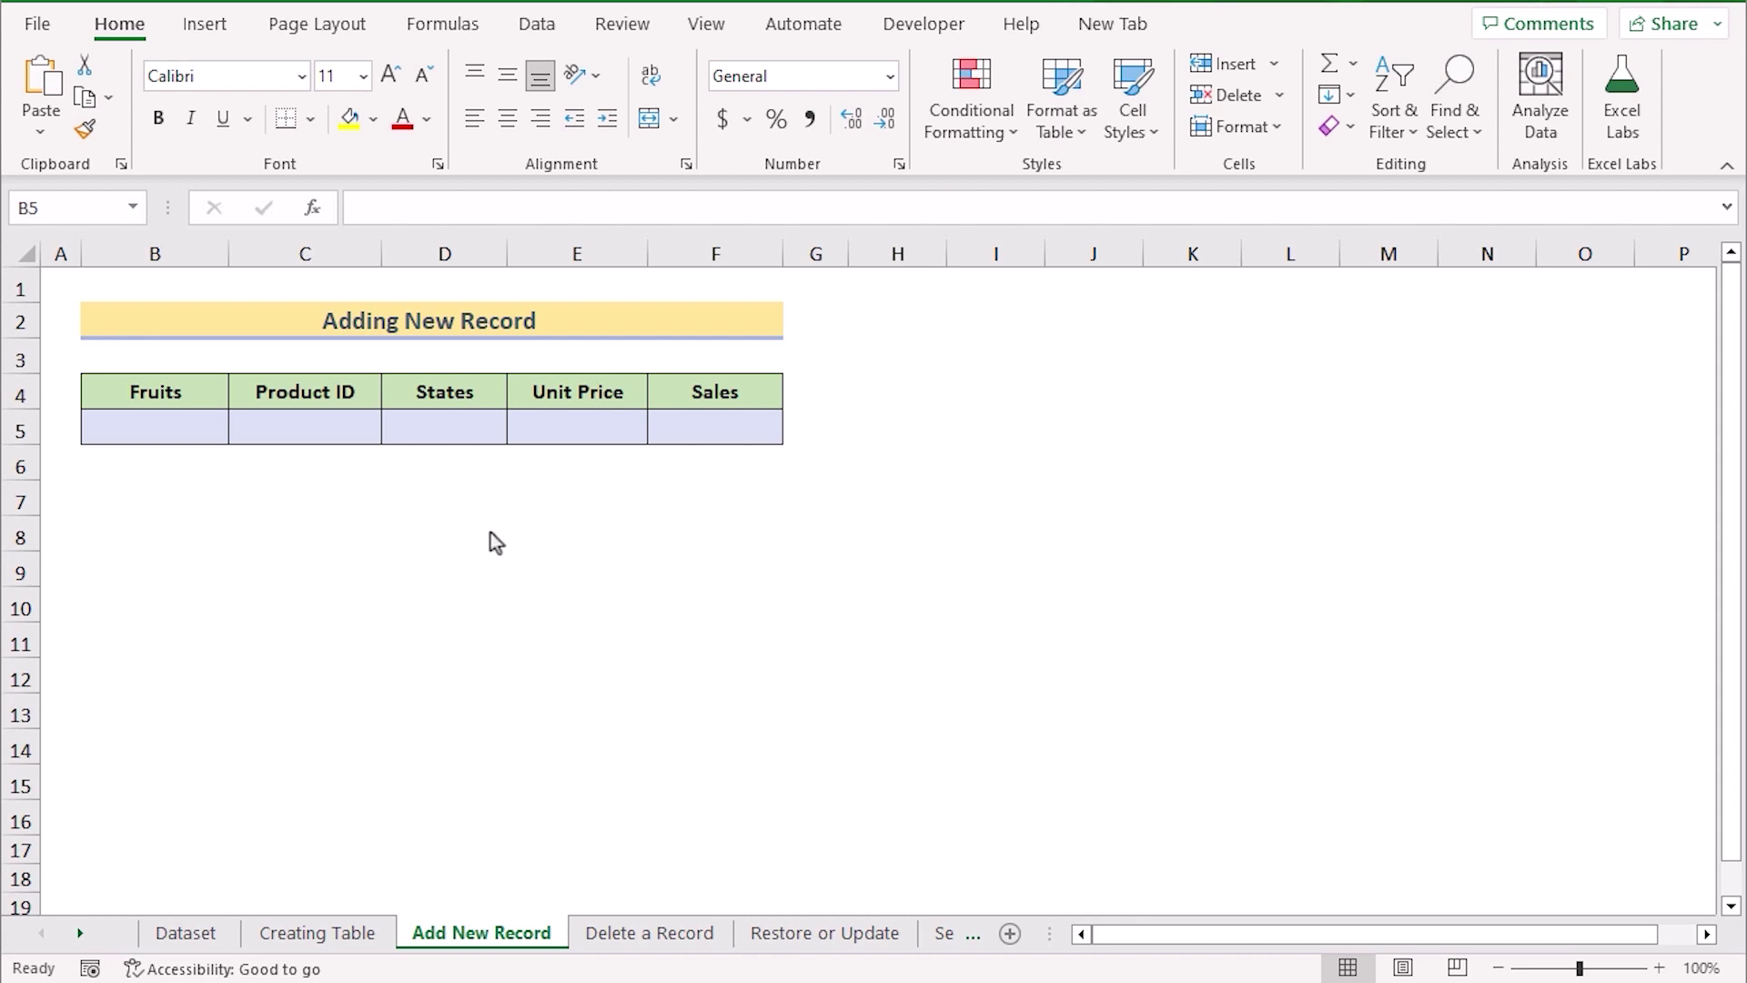
left_click(185, 391)
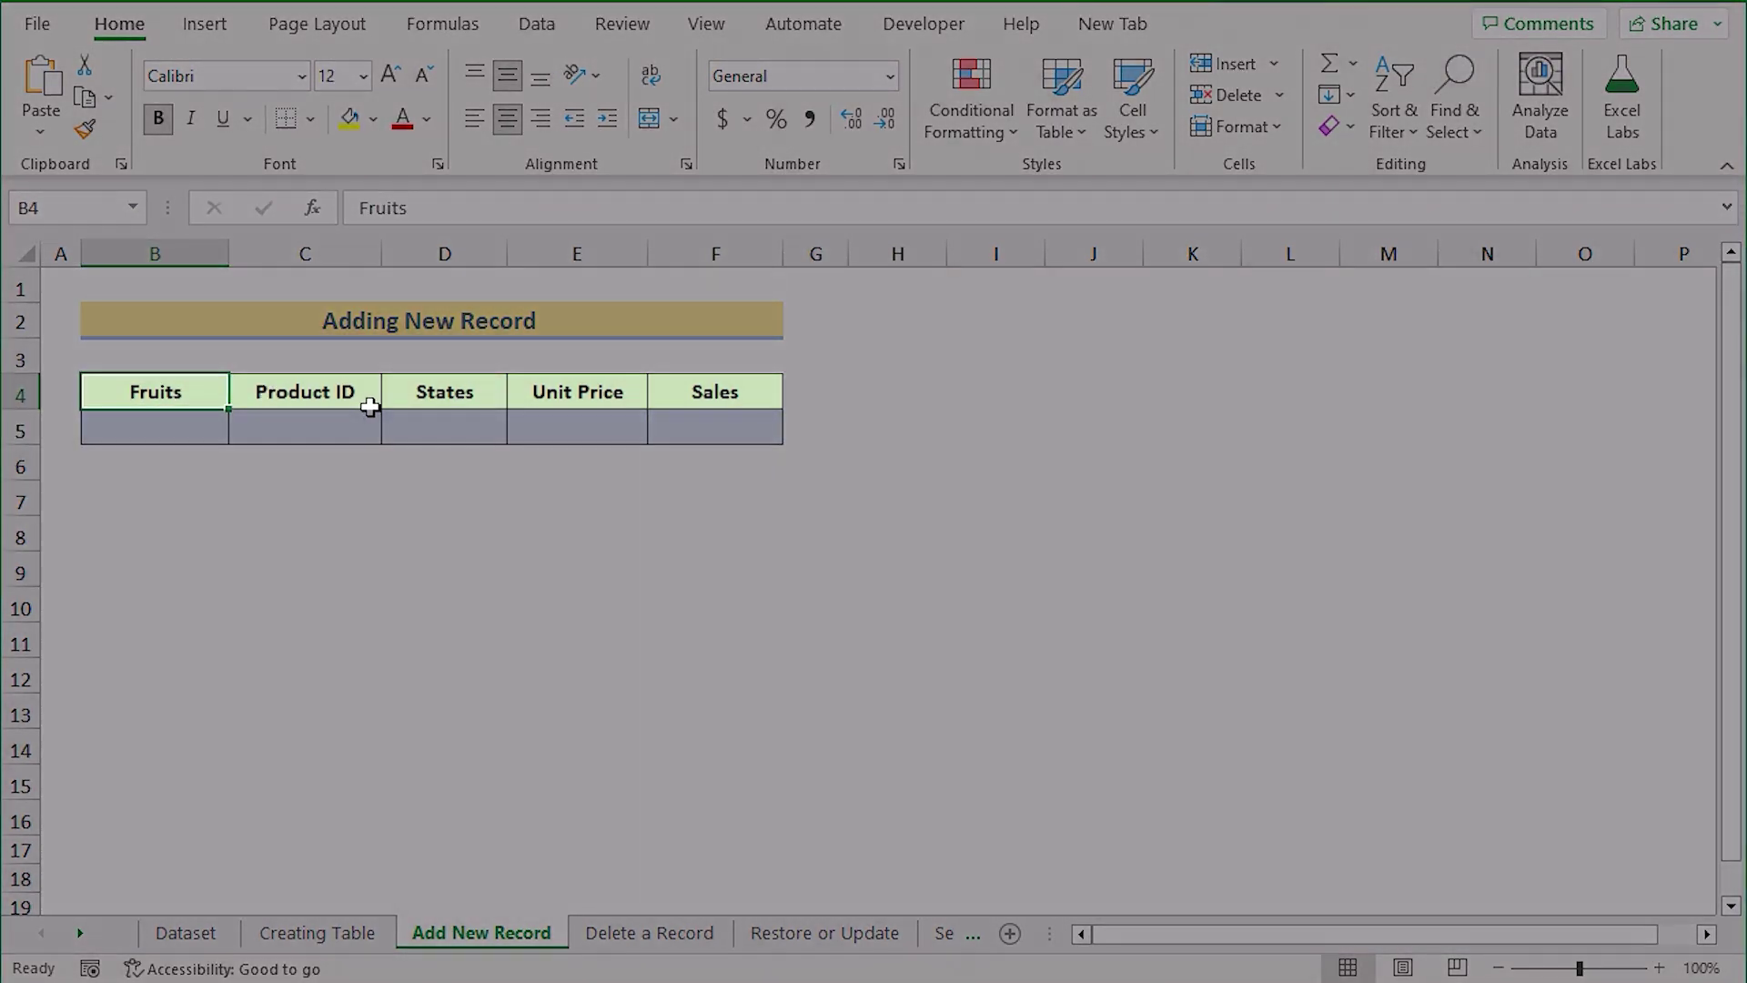
left_click(385, 396)
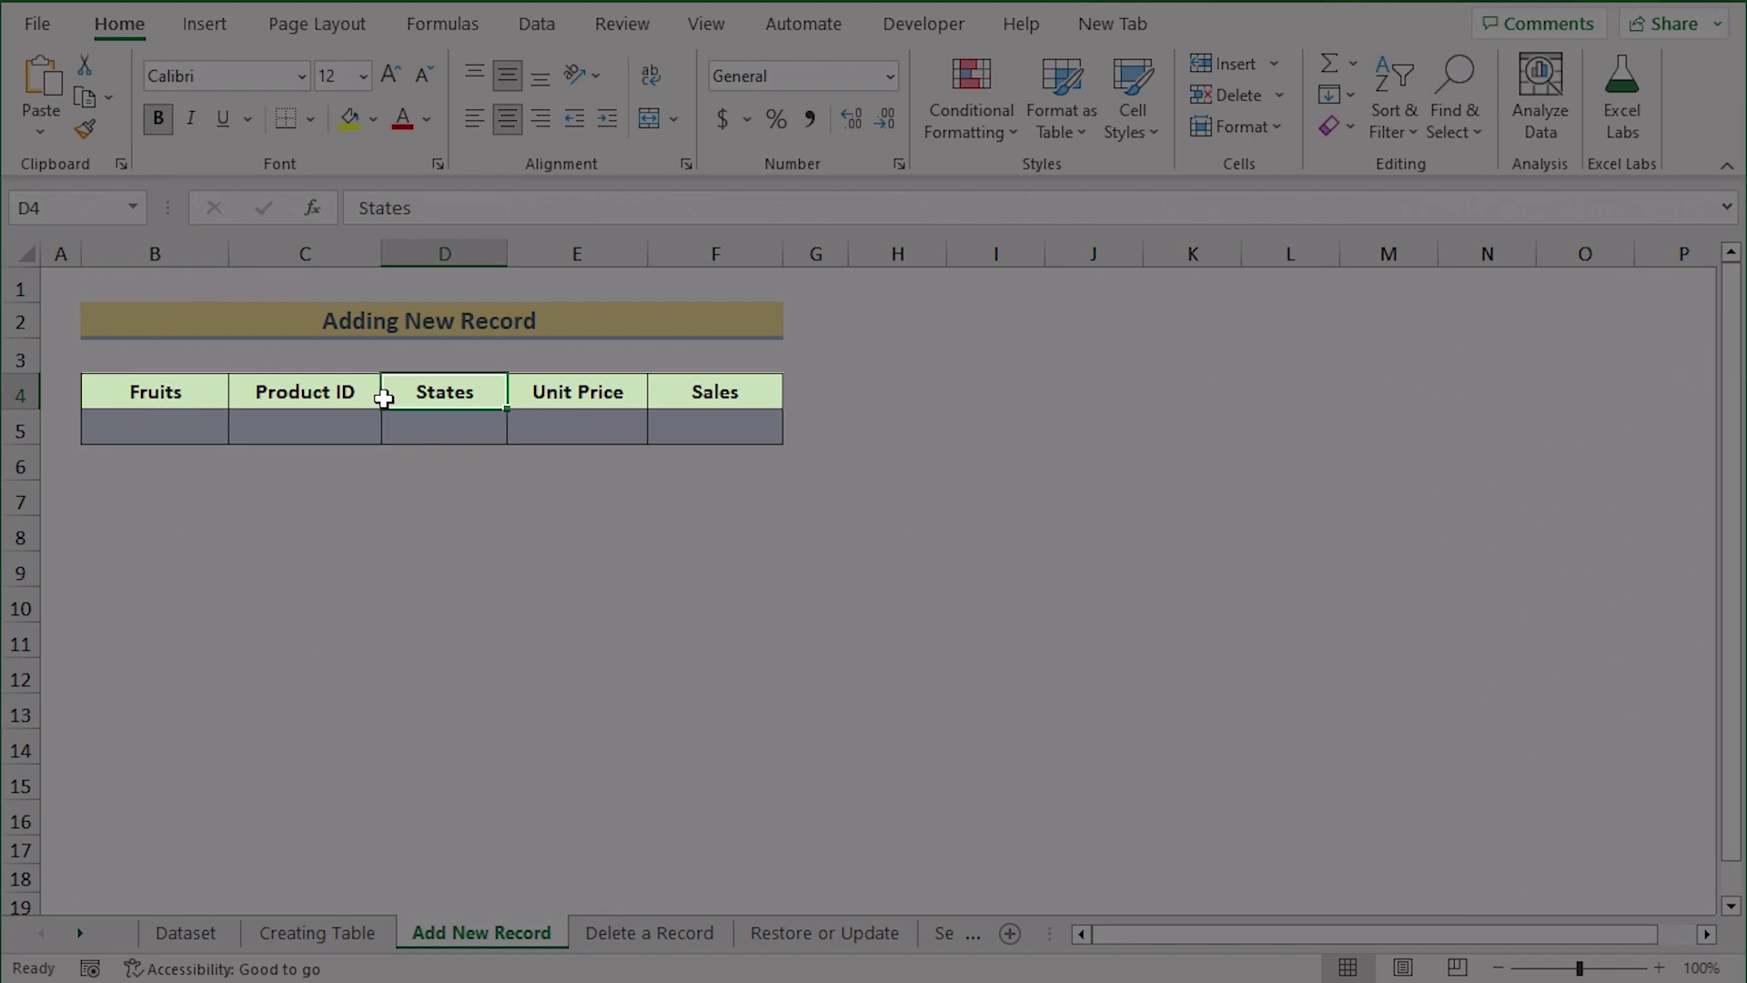
left_click(538, 393)
left_click(726, 390)
left_click(189, 392)
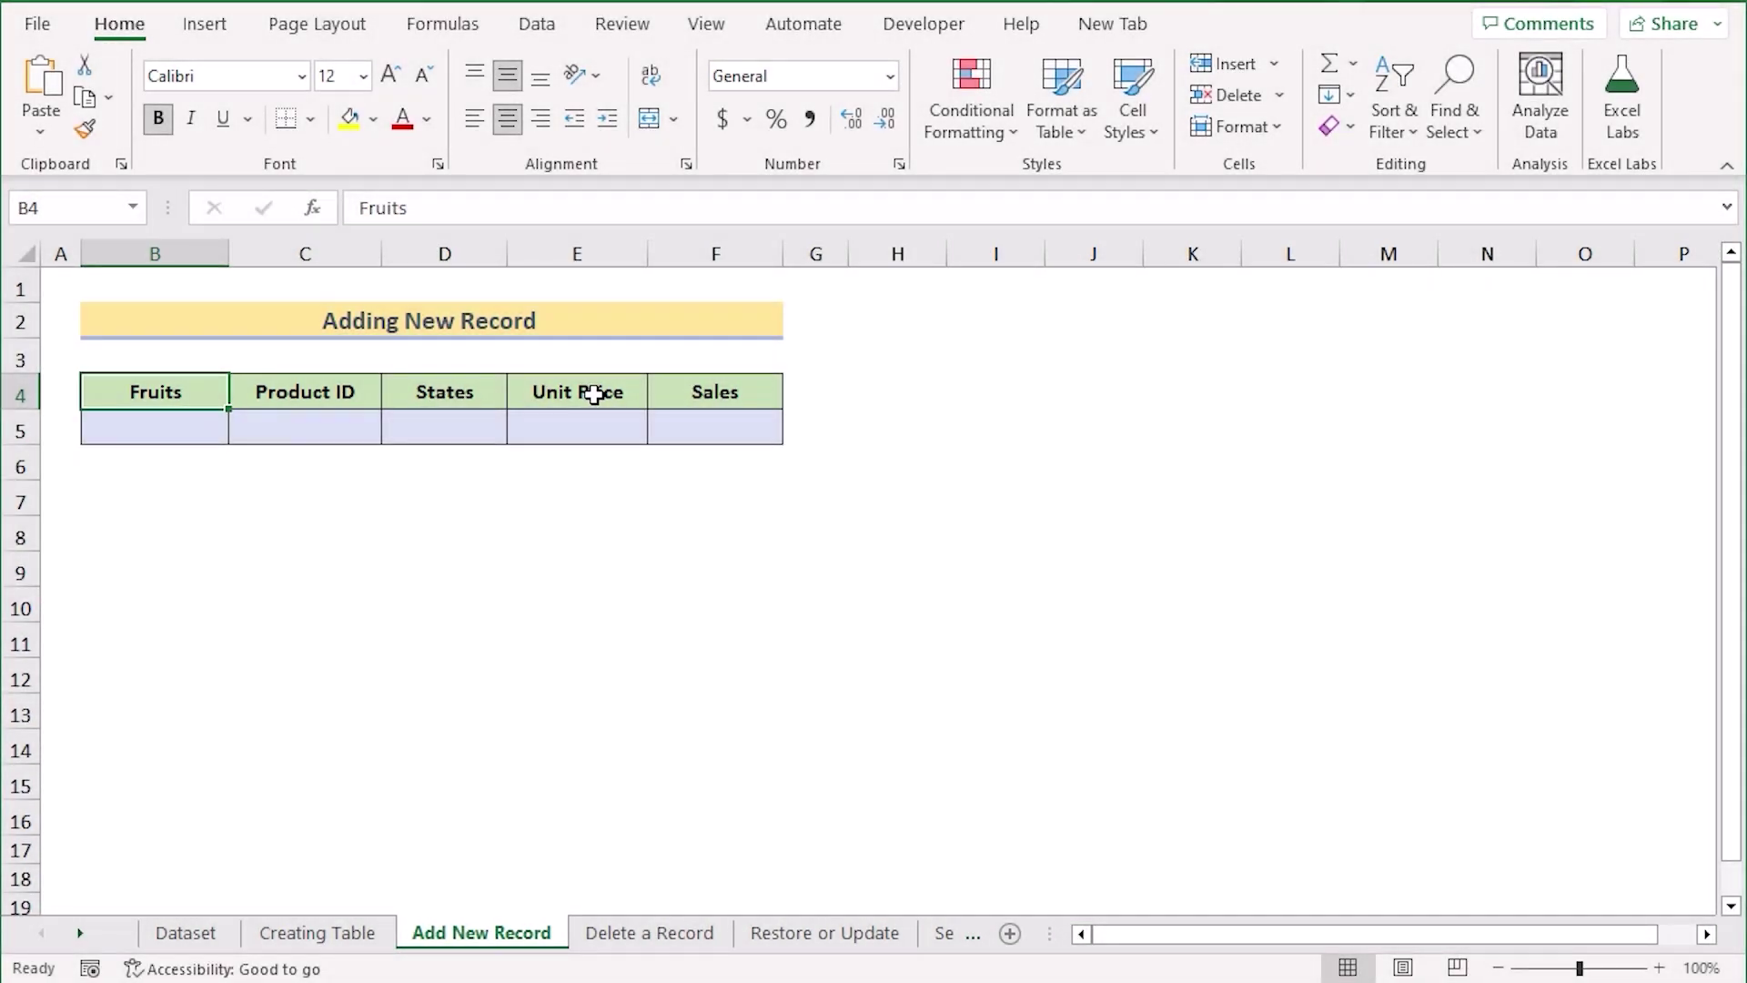
Convert the header row and blank row B4:F5 into table Table9 with headers
key("ctrl+a")
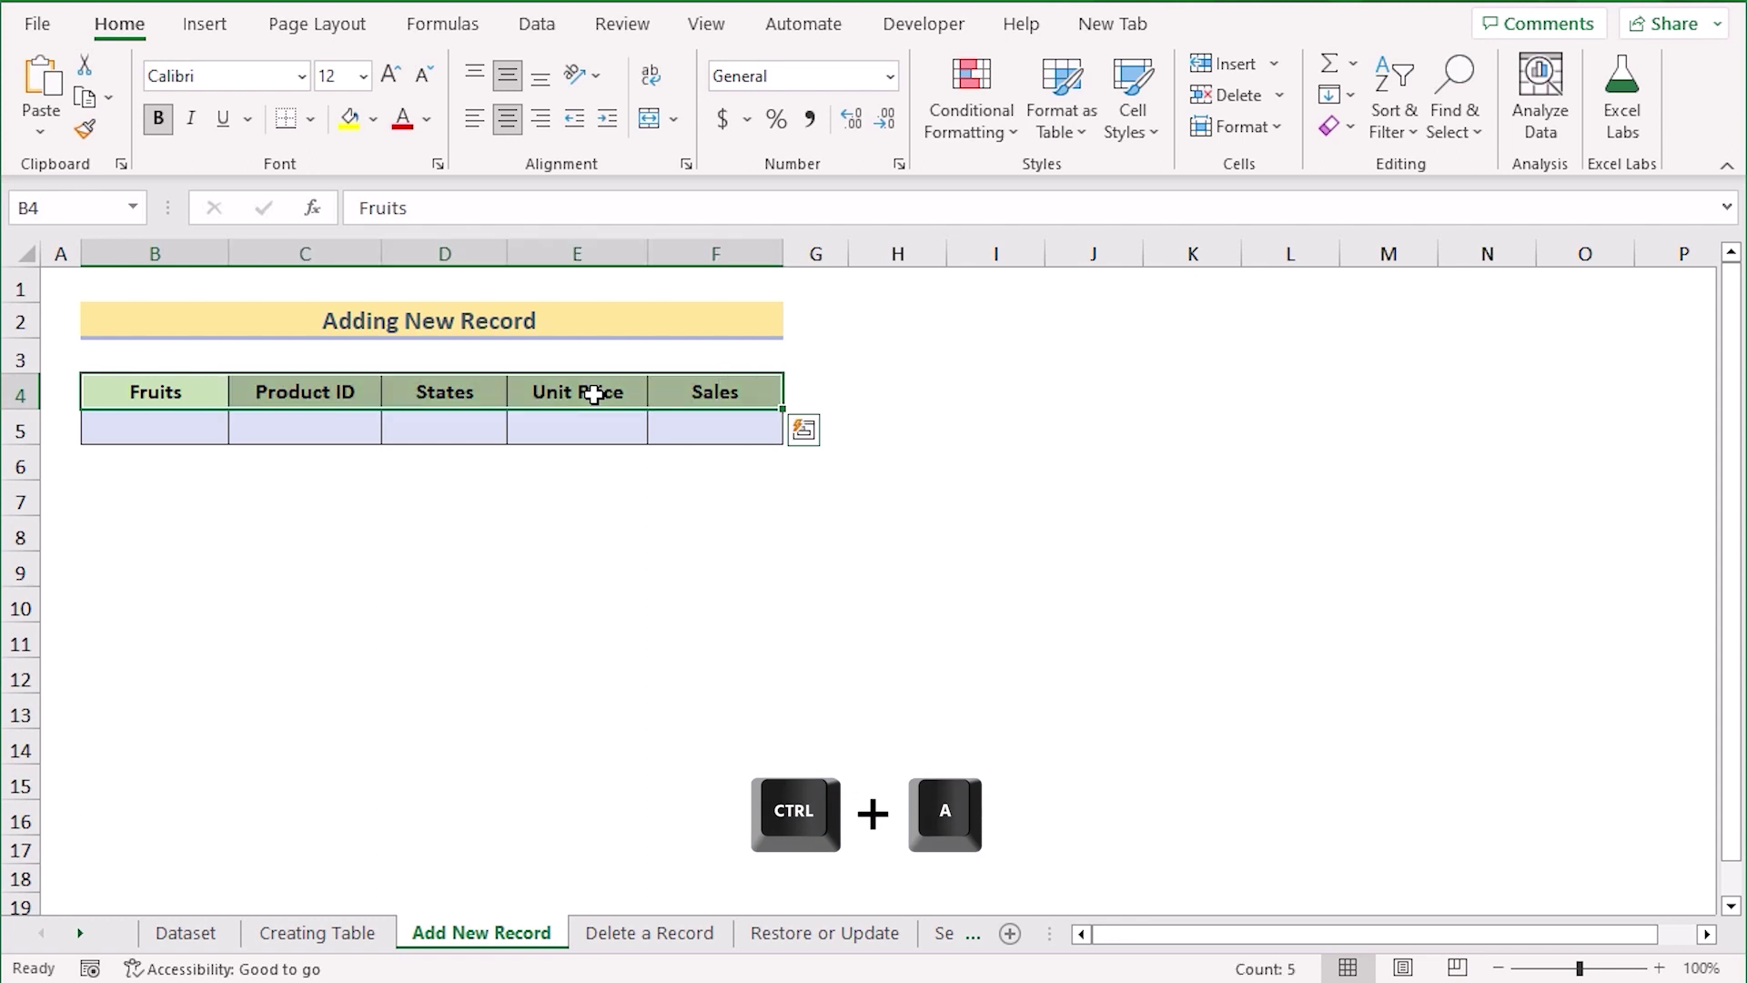
left_click(675, 436, "shift")
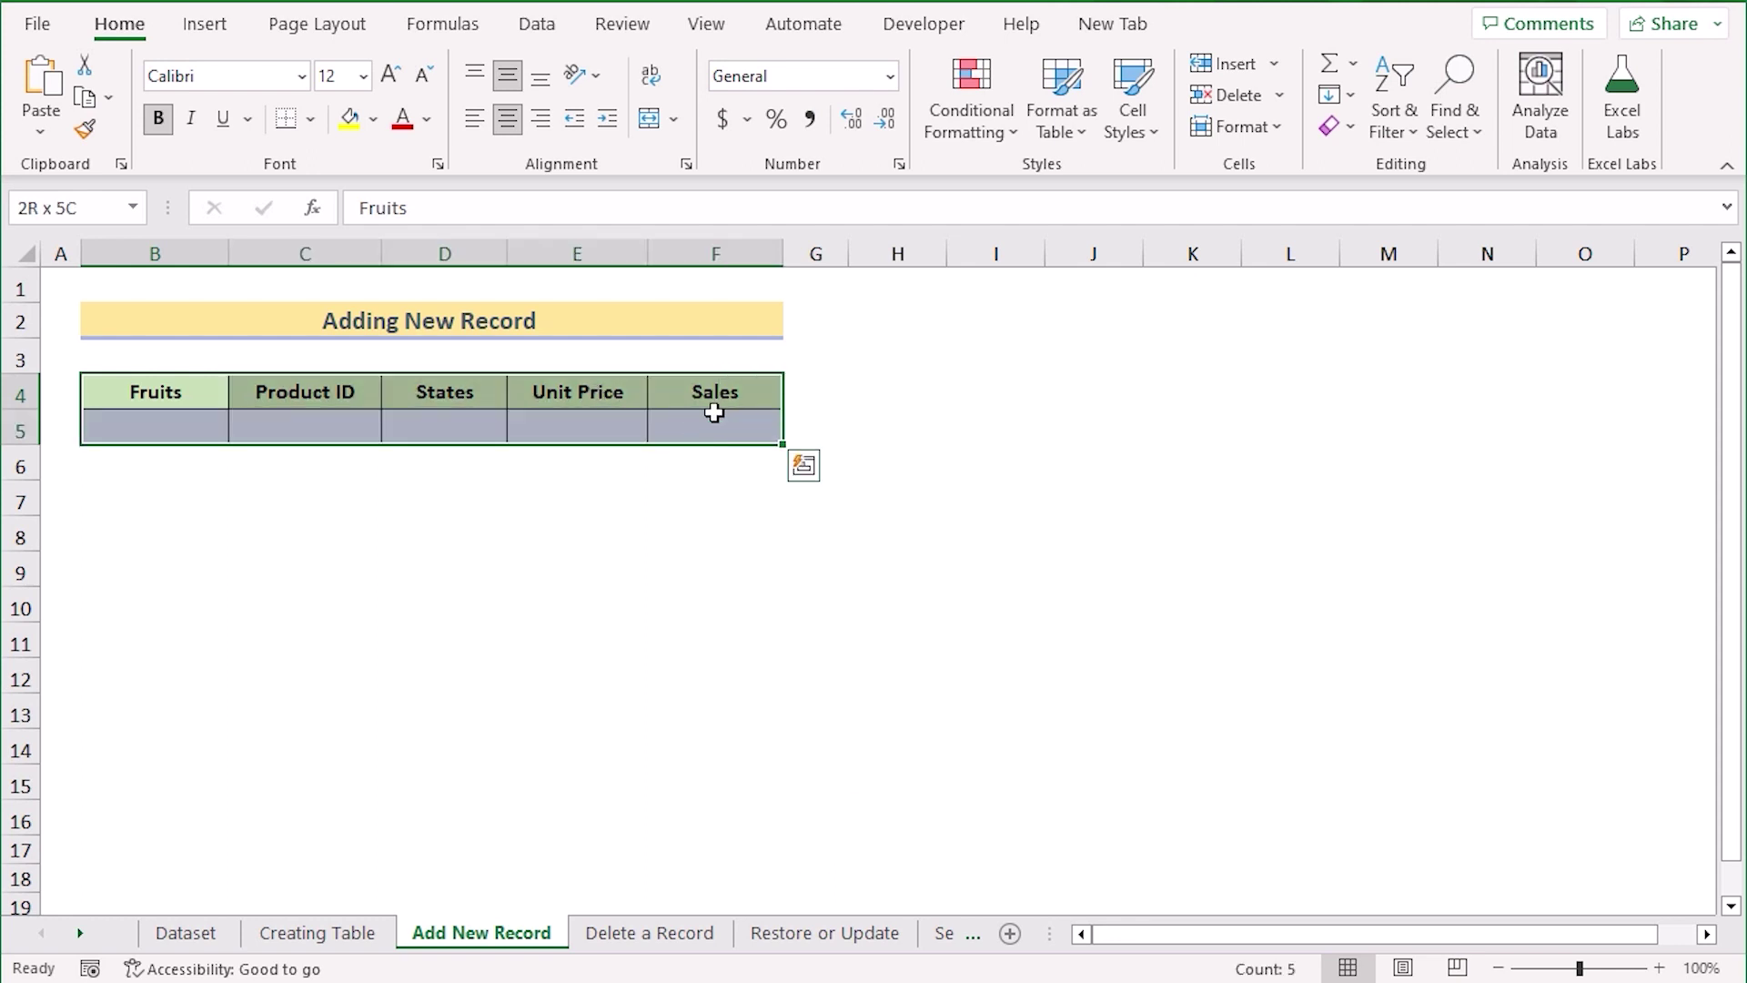
key("ctrl+t")
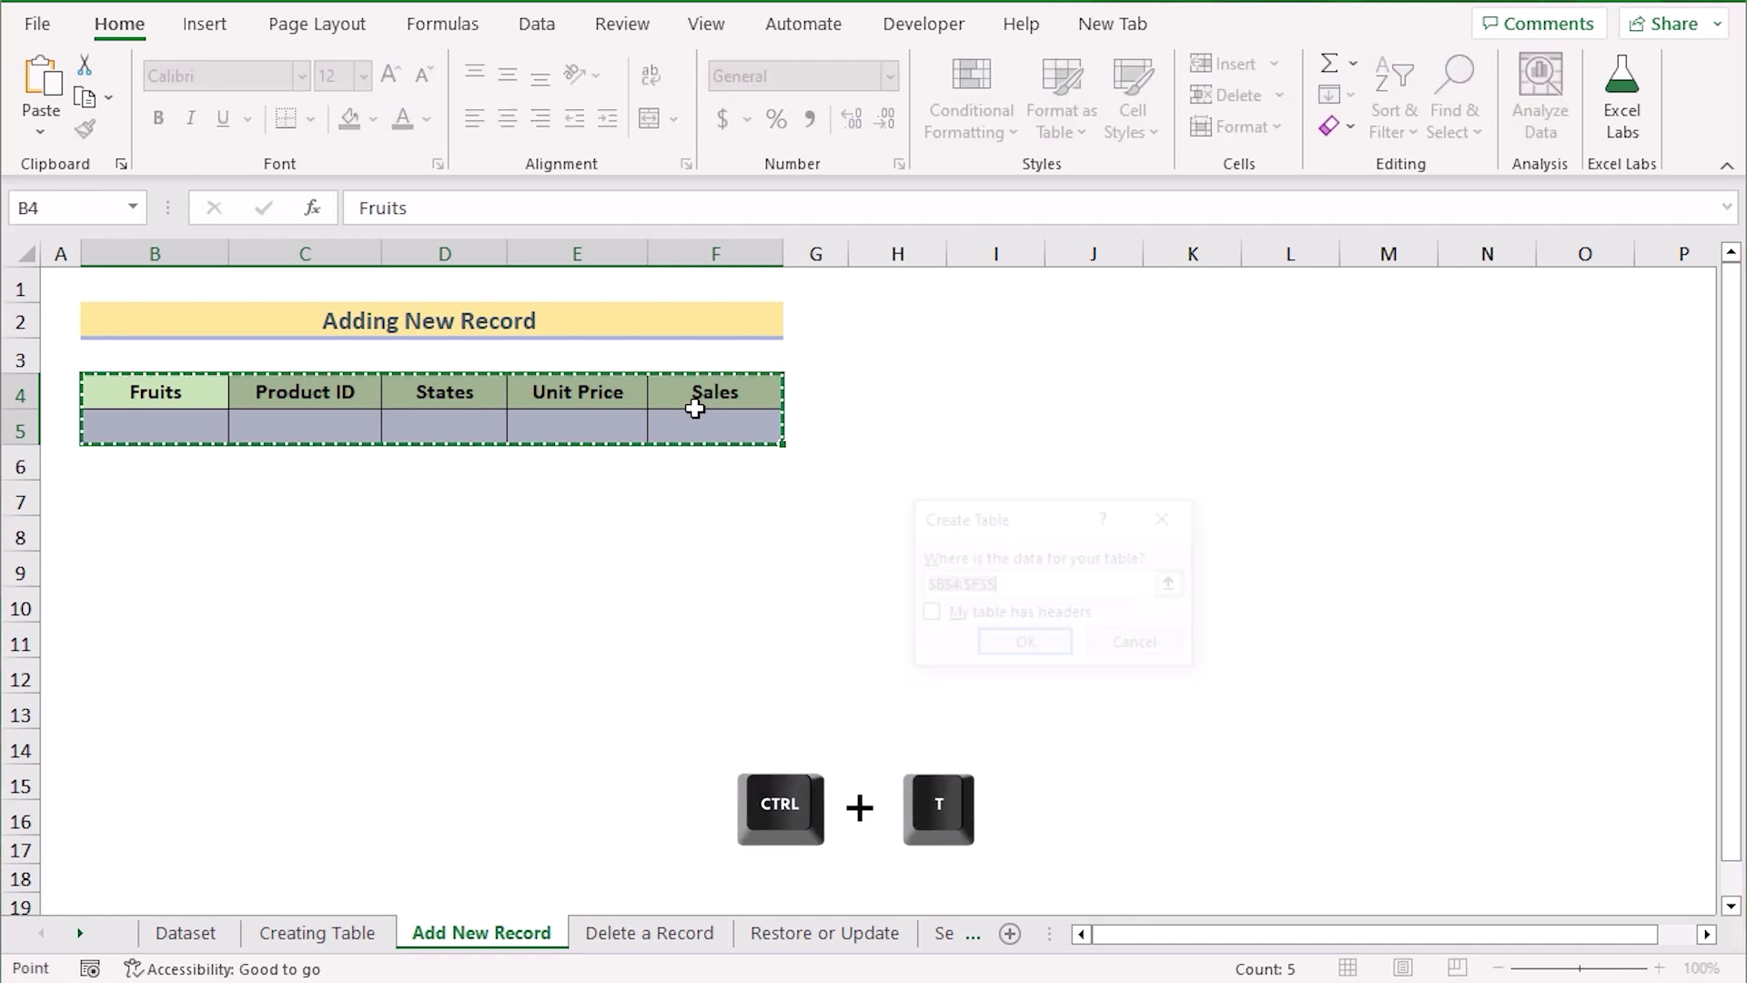
left_click_drag(1016, 512, 968, 444)
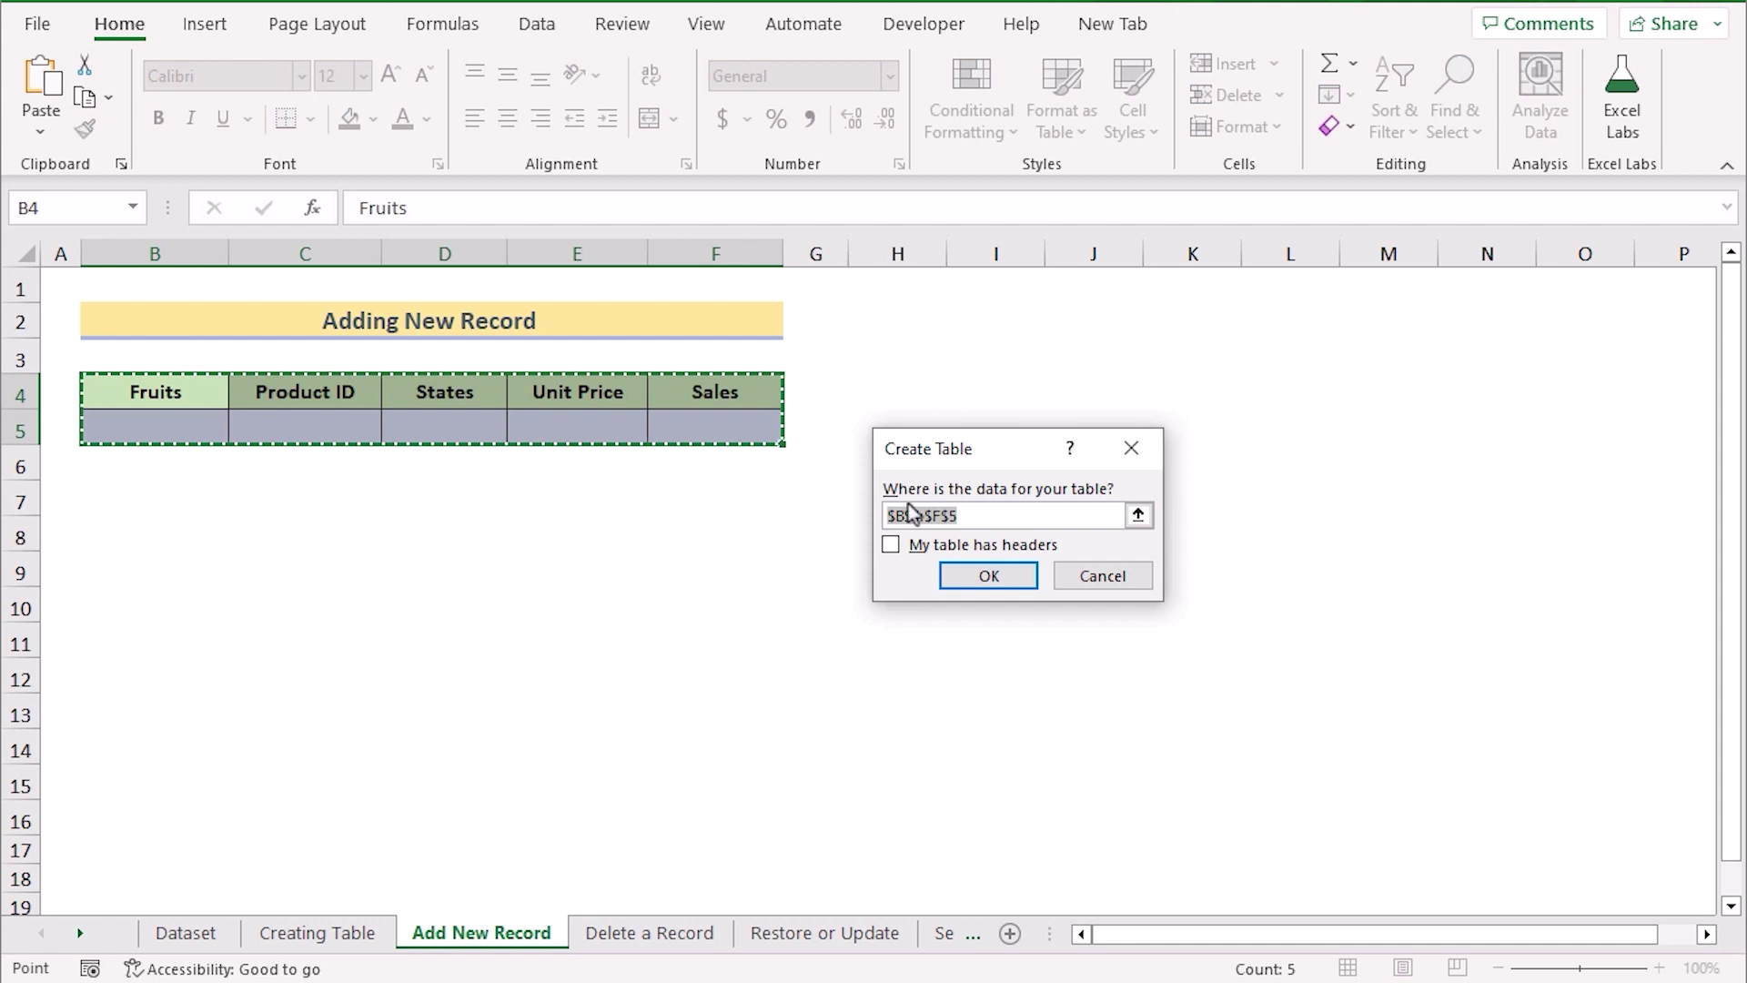
left_click(888, 545)
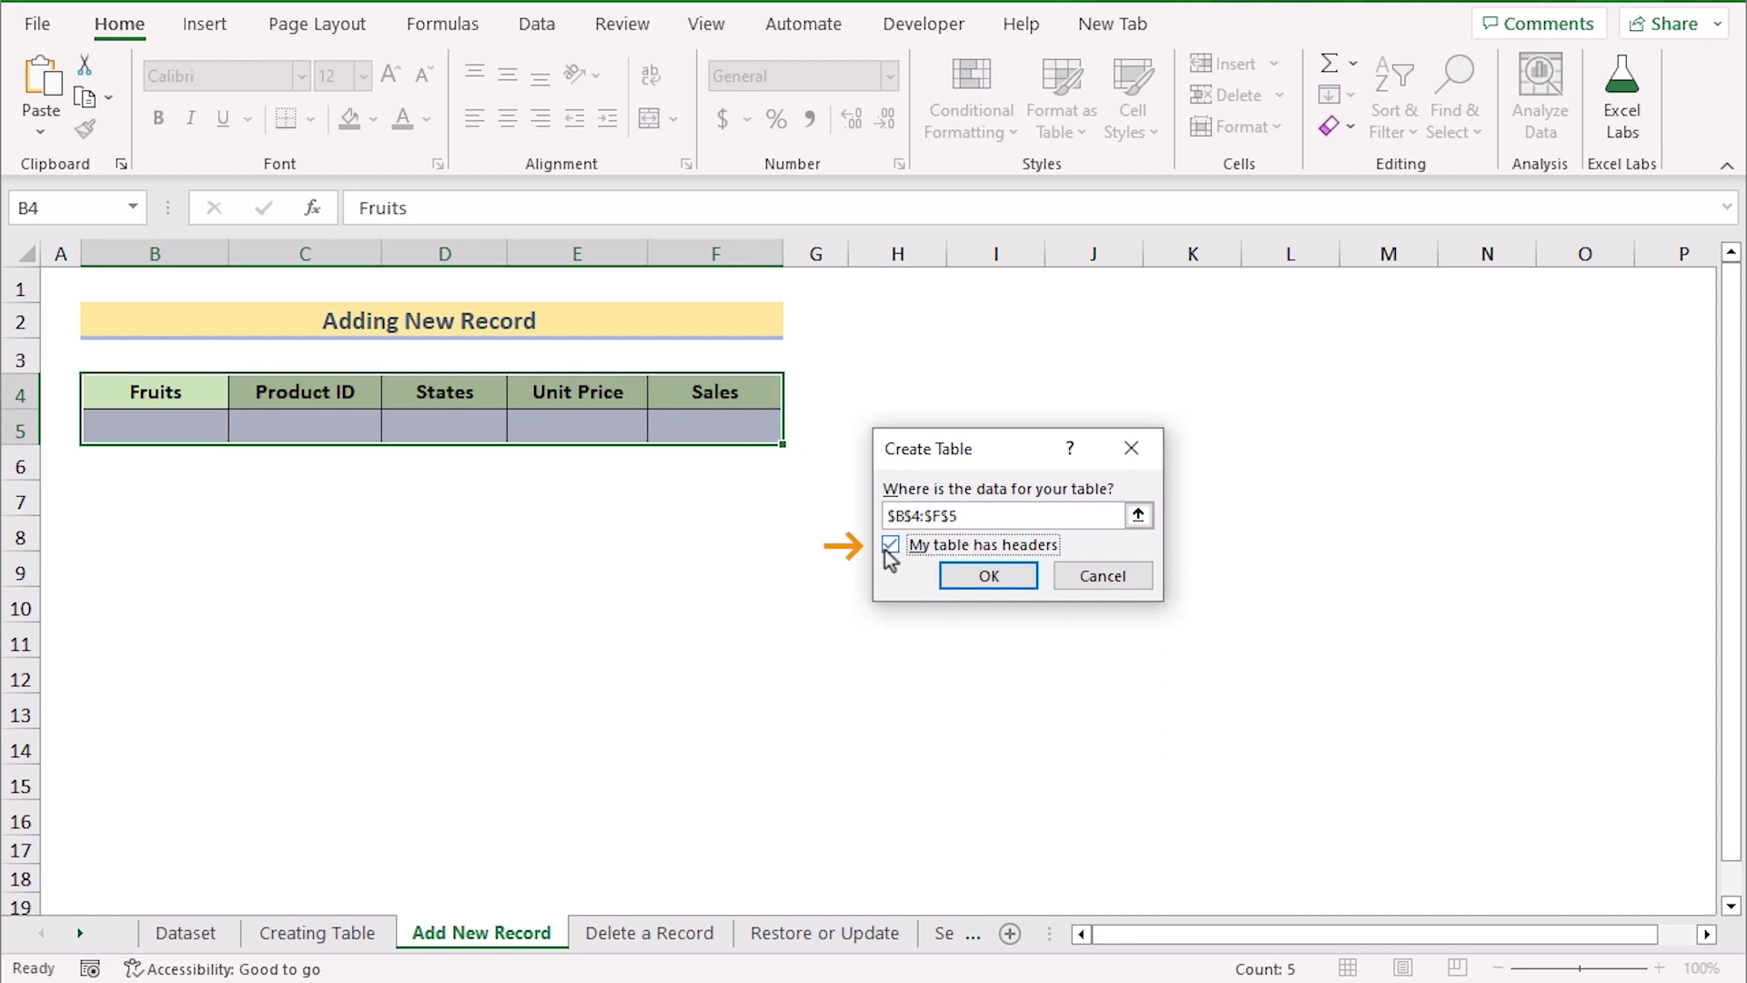
left_click(1016, 575)
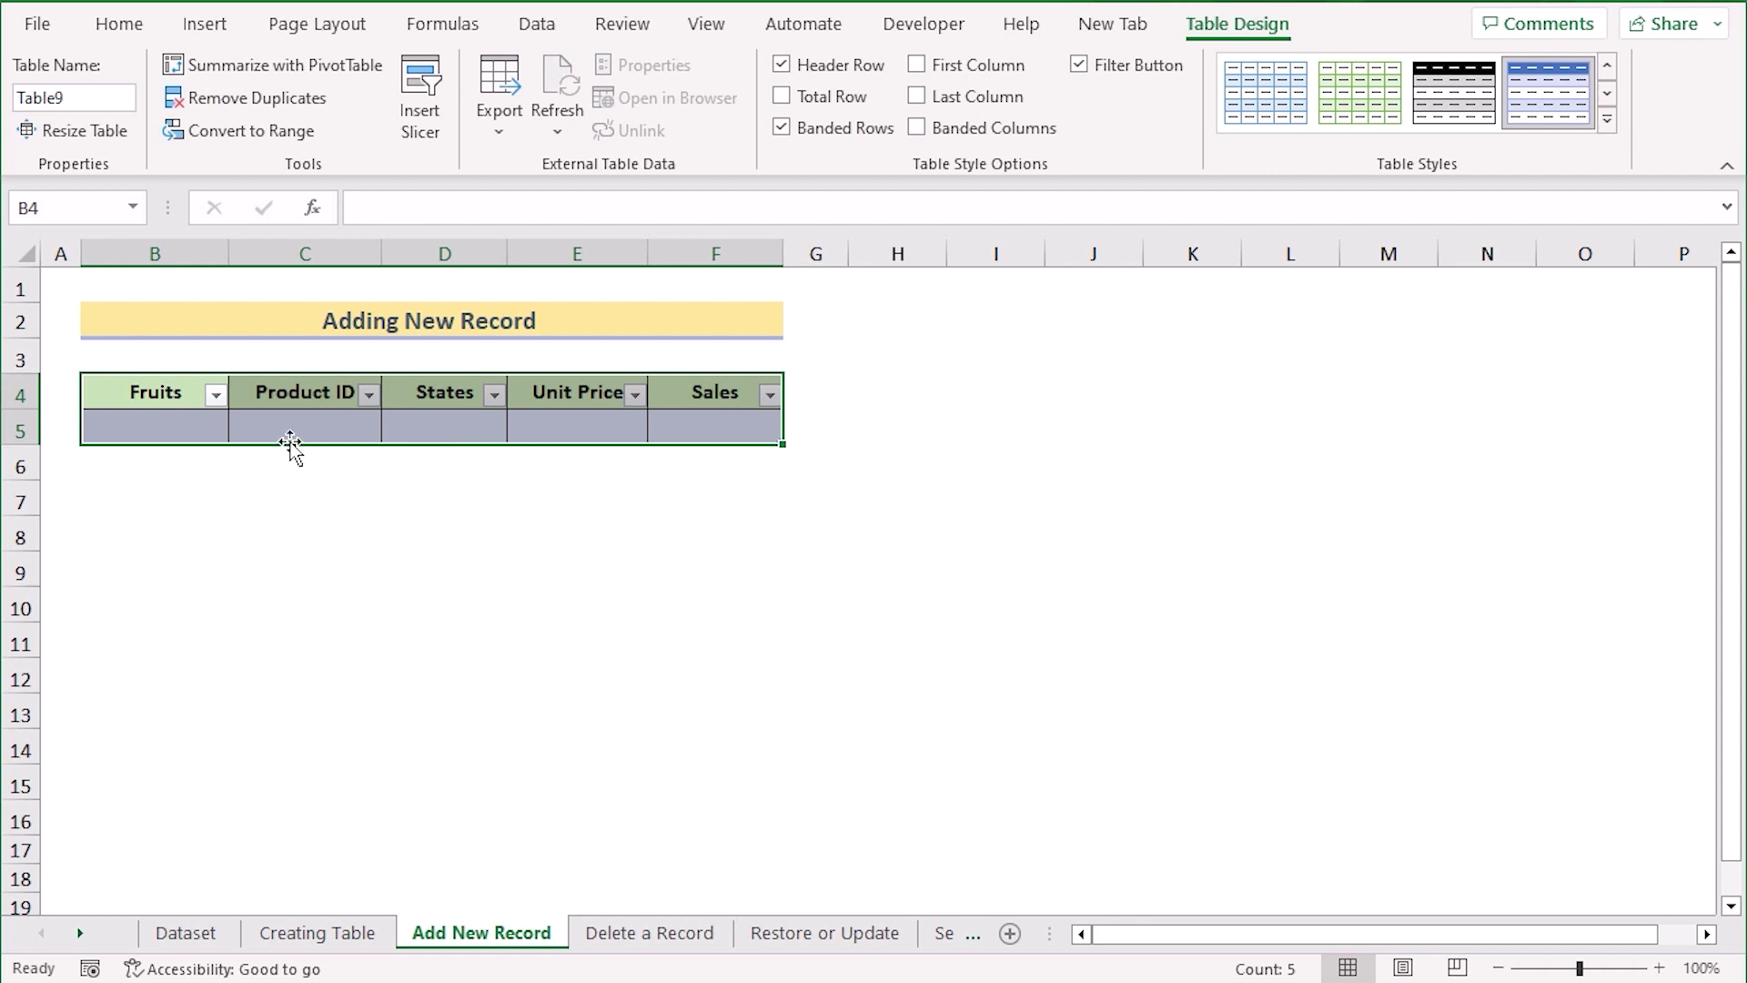
left_click(195, 425)
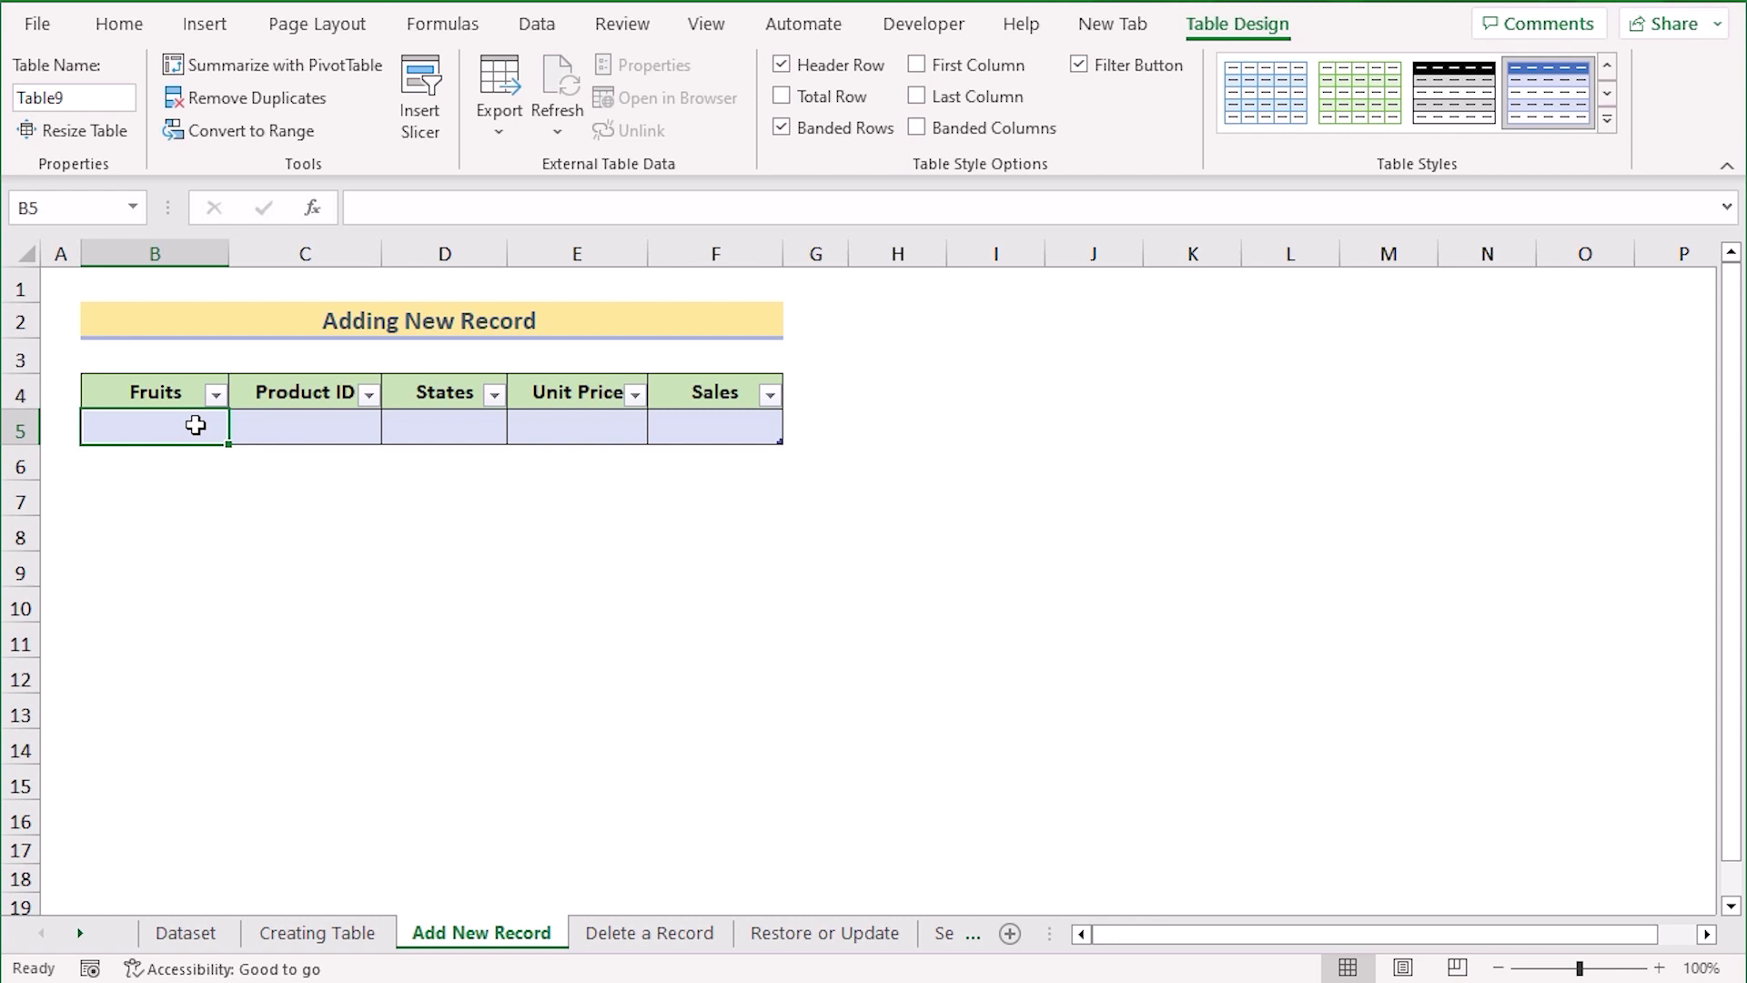
Add a Bananas record (1001-P1, Ohio, unit price 111, sales 2210) through the data Form
left_click(1112, 24)
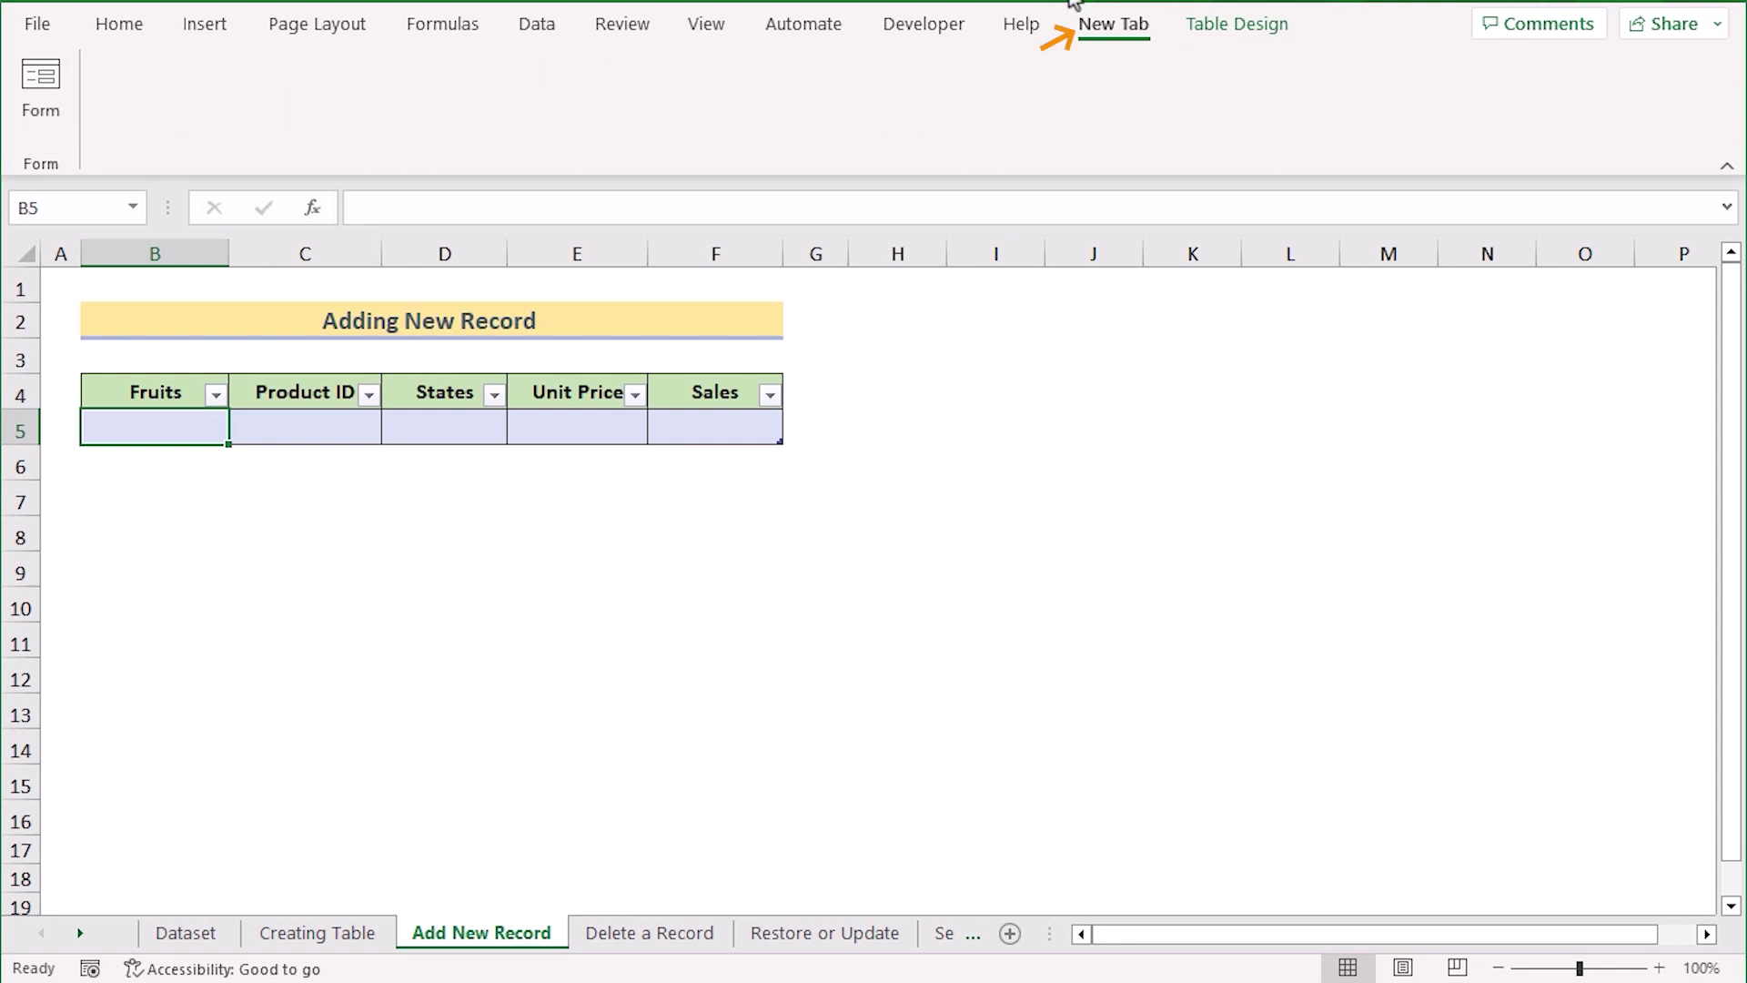
left_click(57, 108)
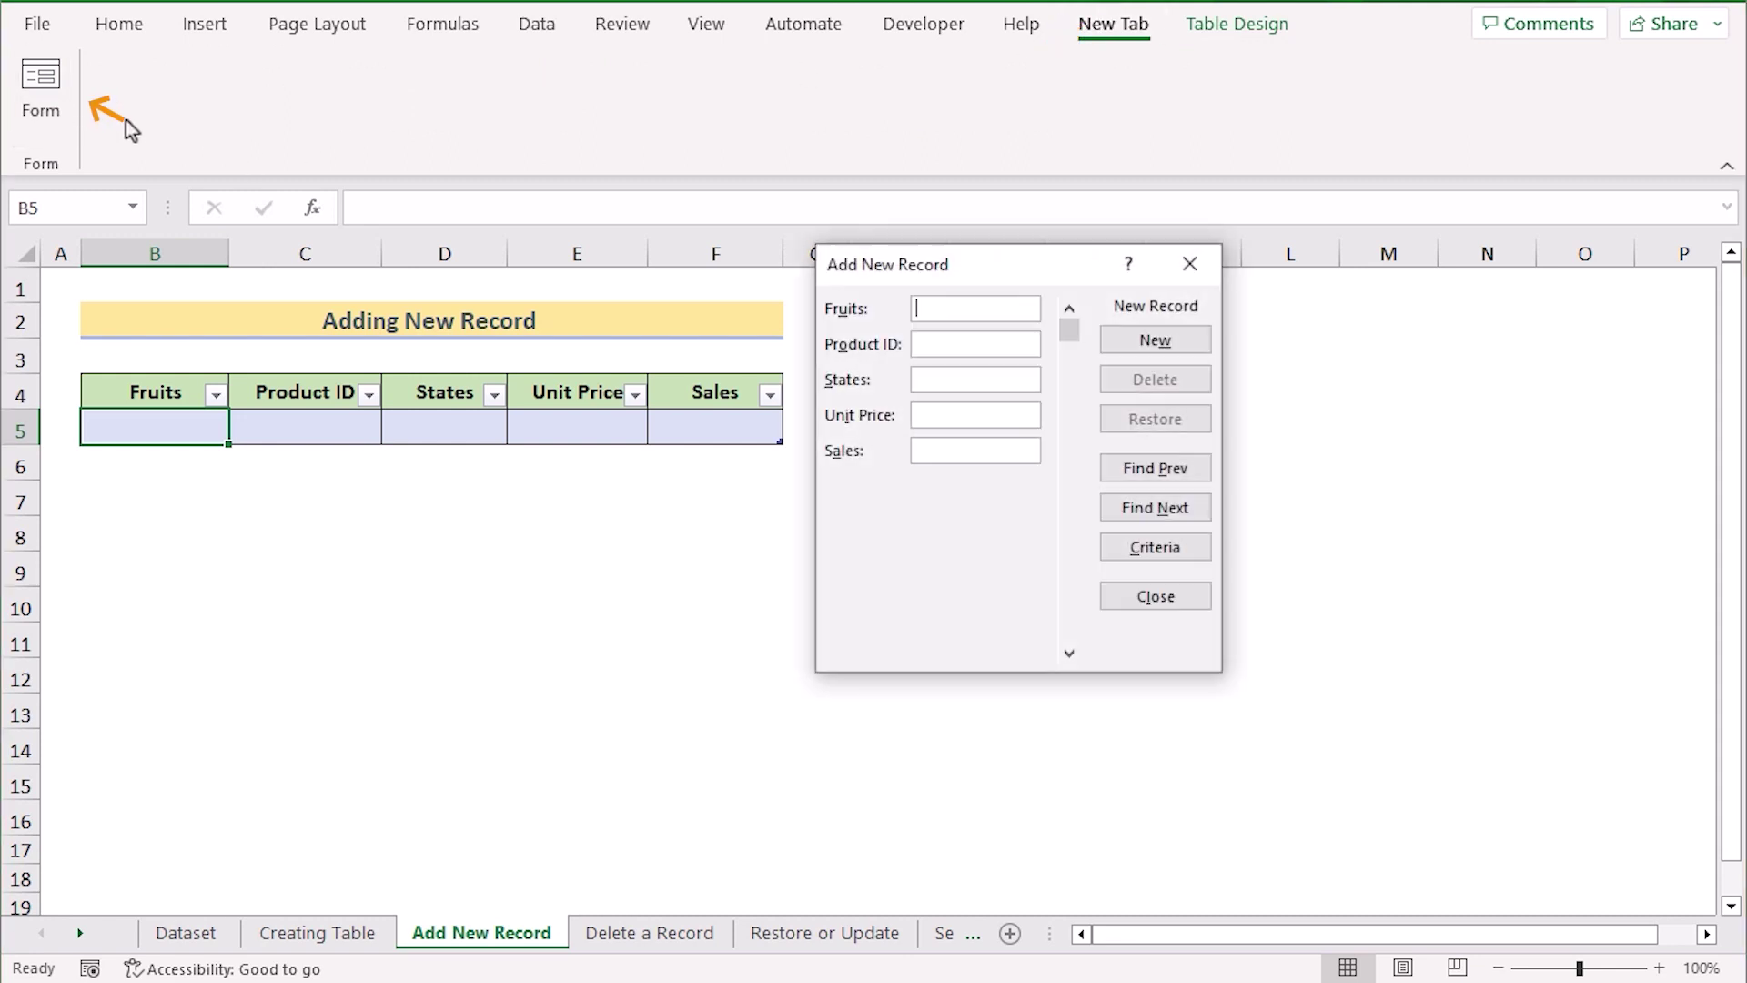
left_click_drag(1019, 286, 1046, 292)
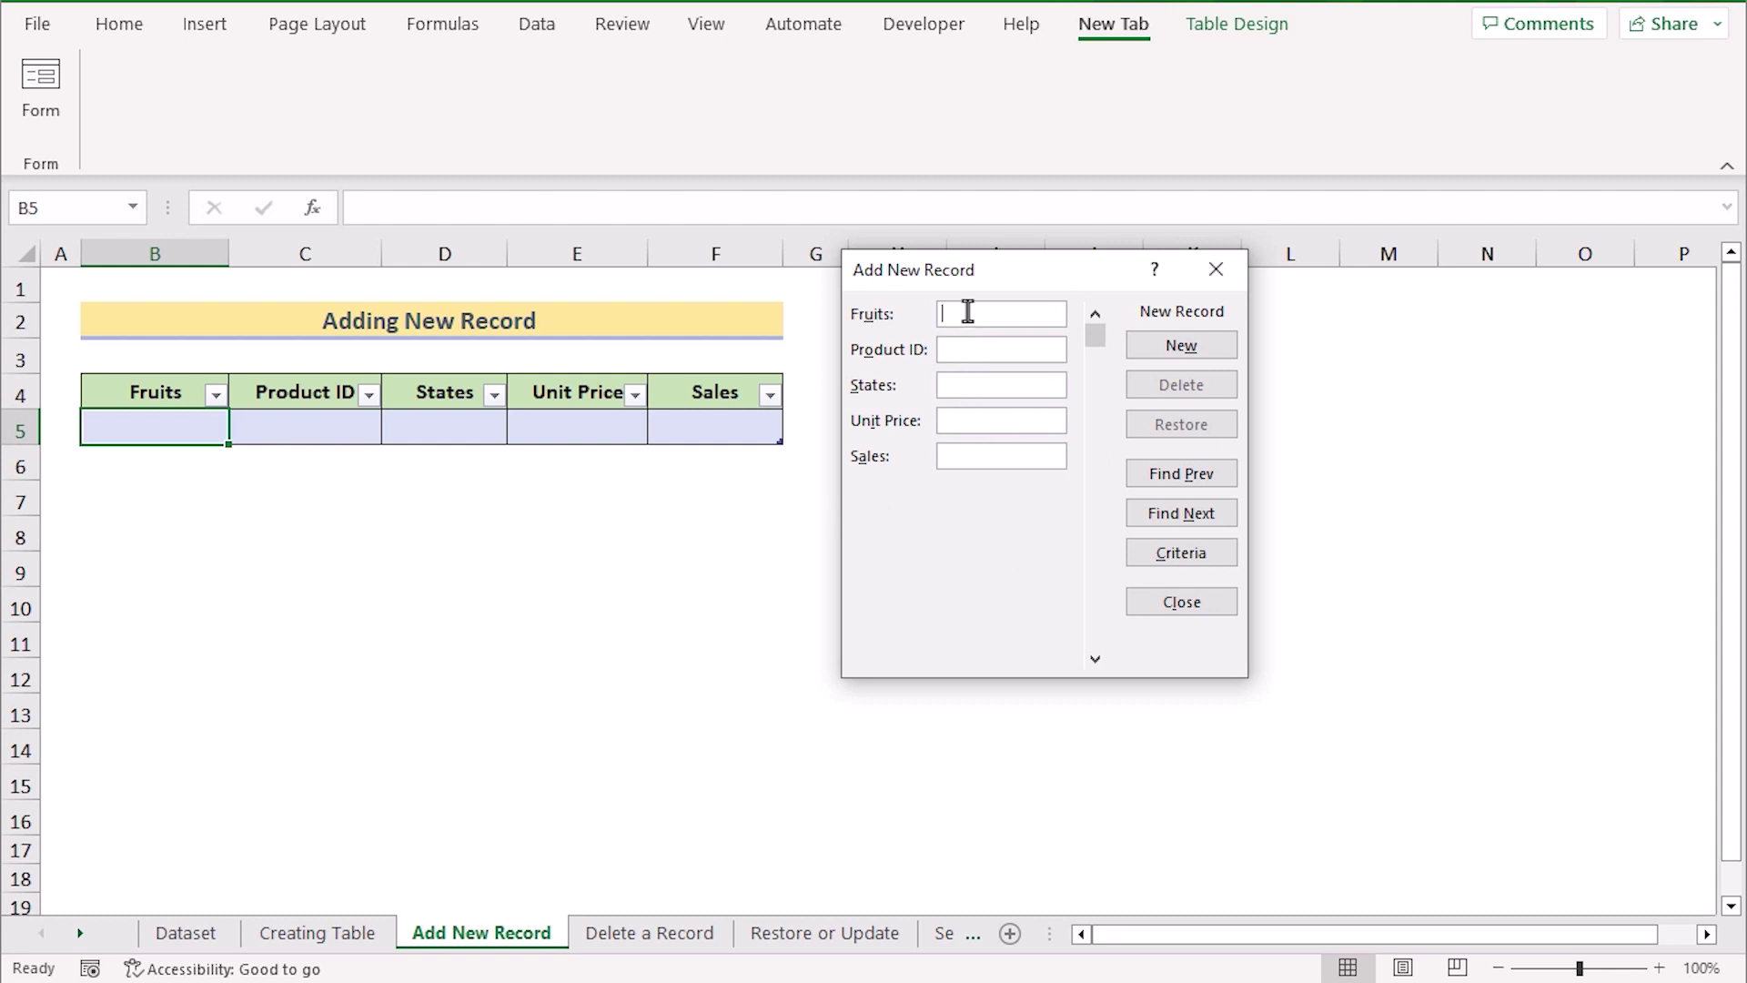
type("Bananas")
left_click(958, 356)
type("1001")
type("-P")
type("1")
type("O")
type("hio")
left_click(979, 423)
type("1112210")
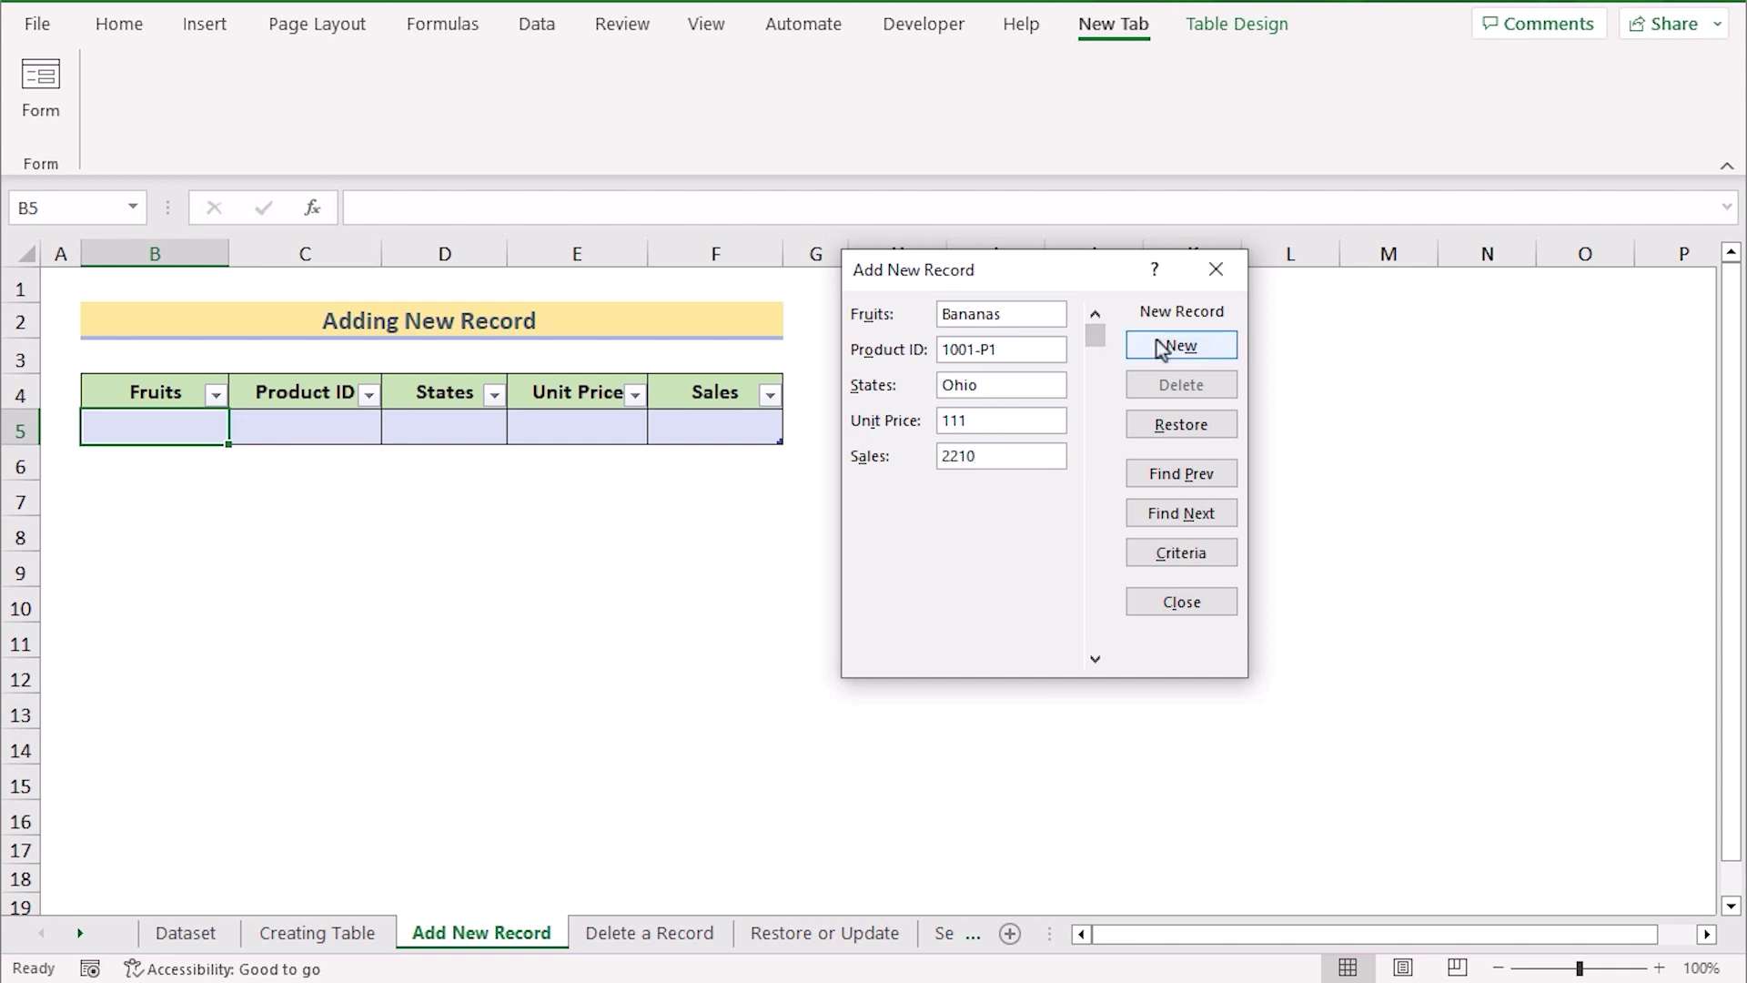
left_click(1222, 351)
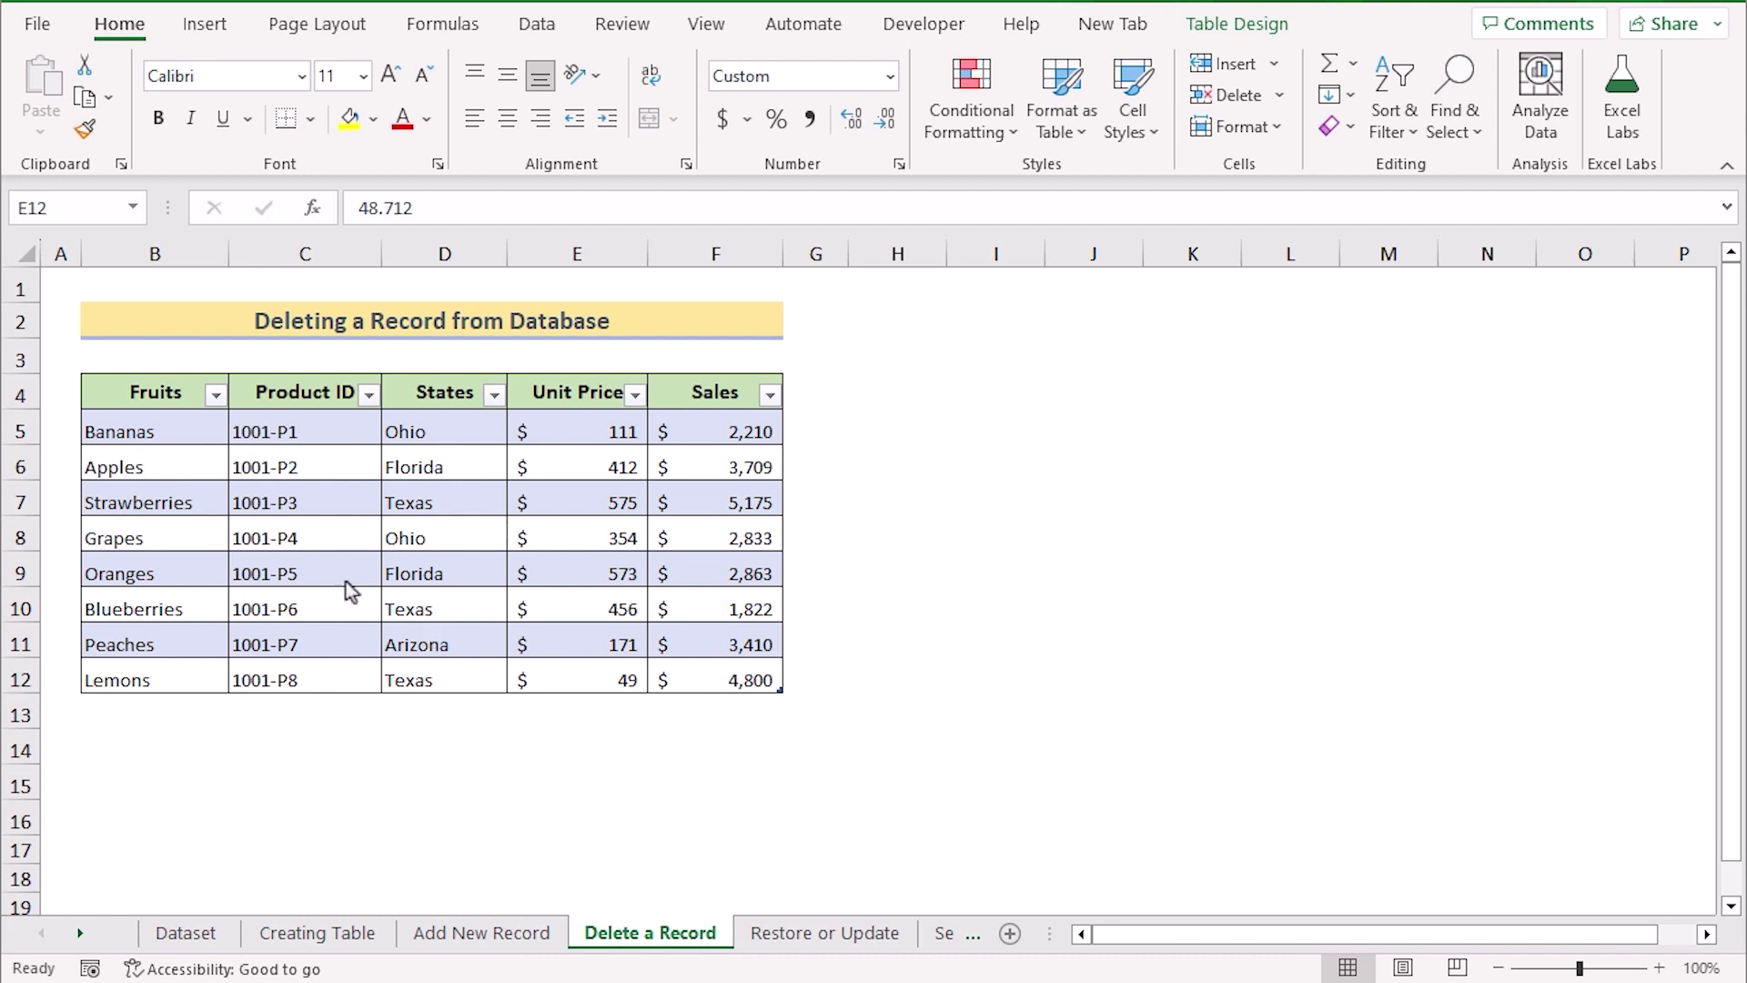
Select the Blueberries record row and open the table's data Form
left_click(193, 608)
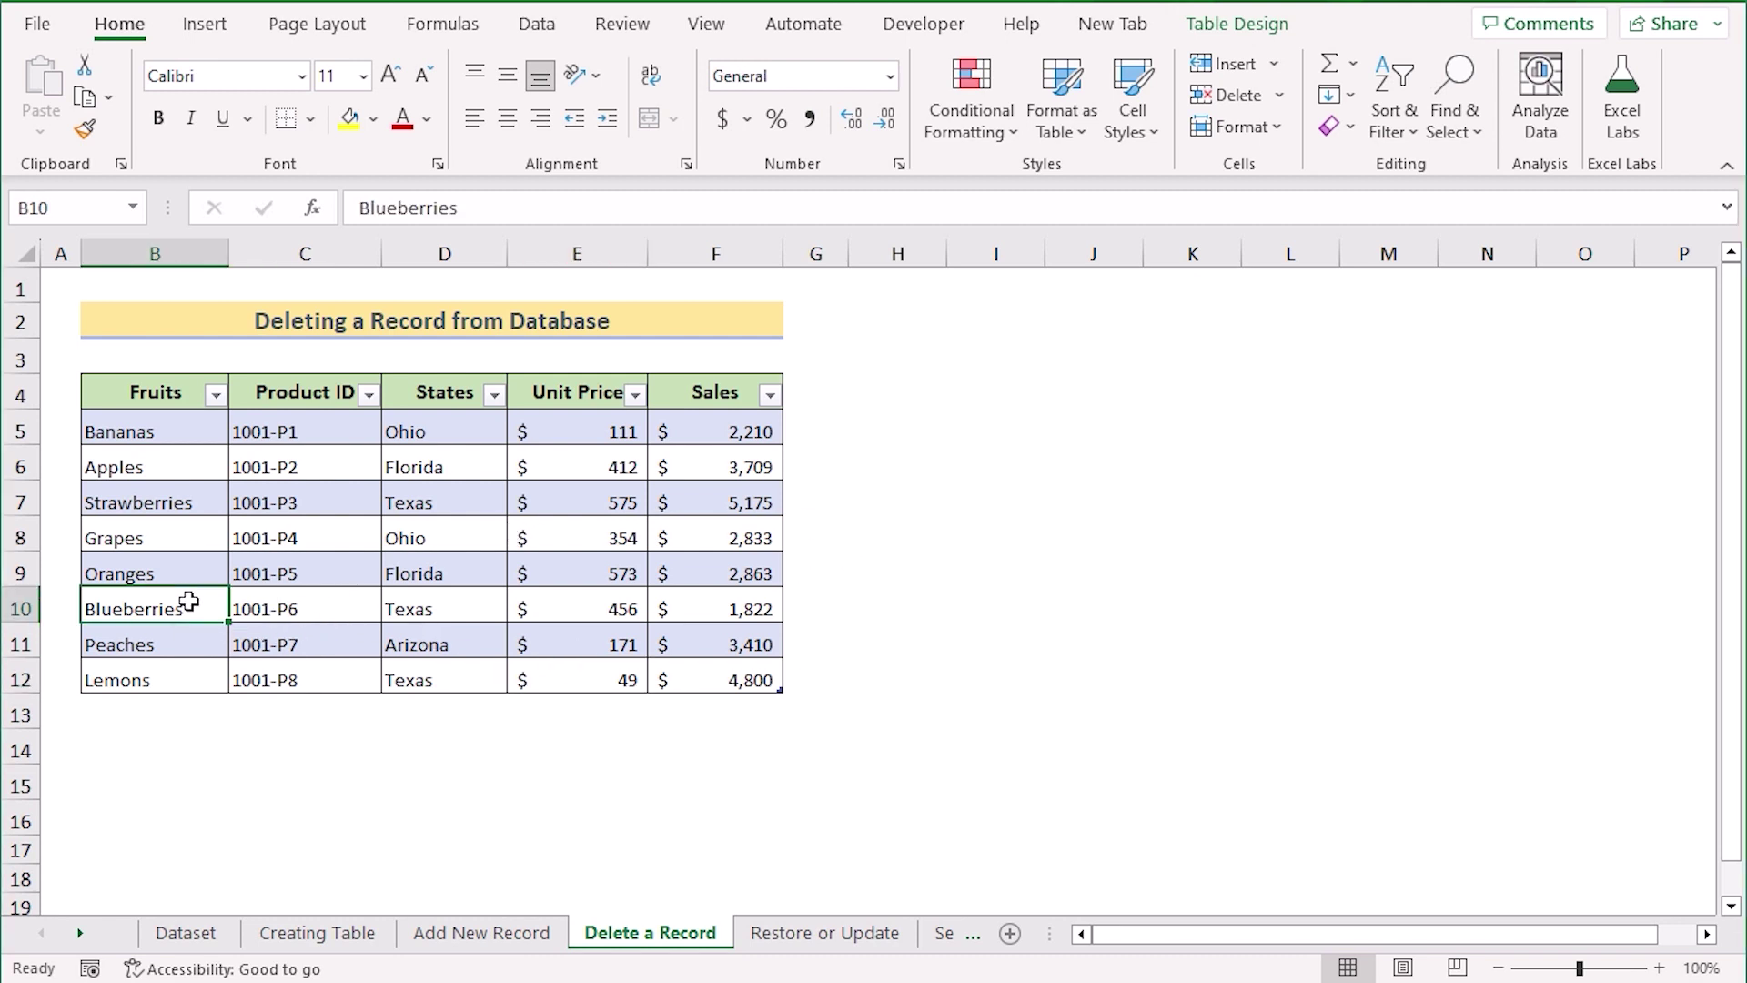
left_click(779, 609, "shift")
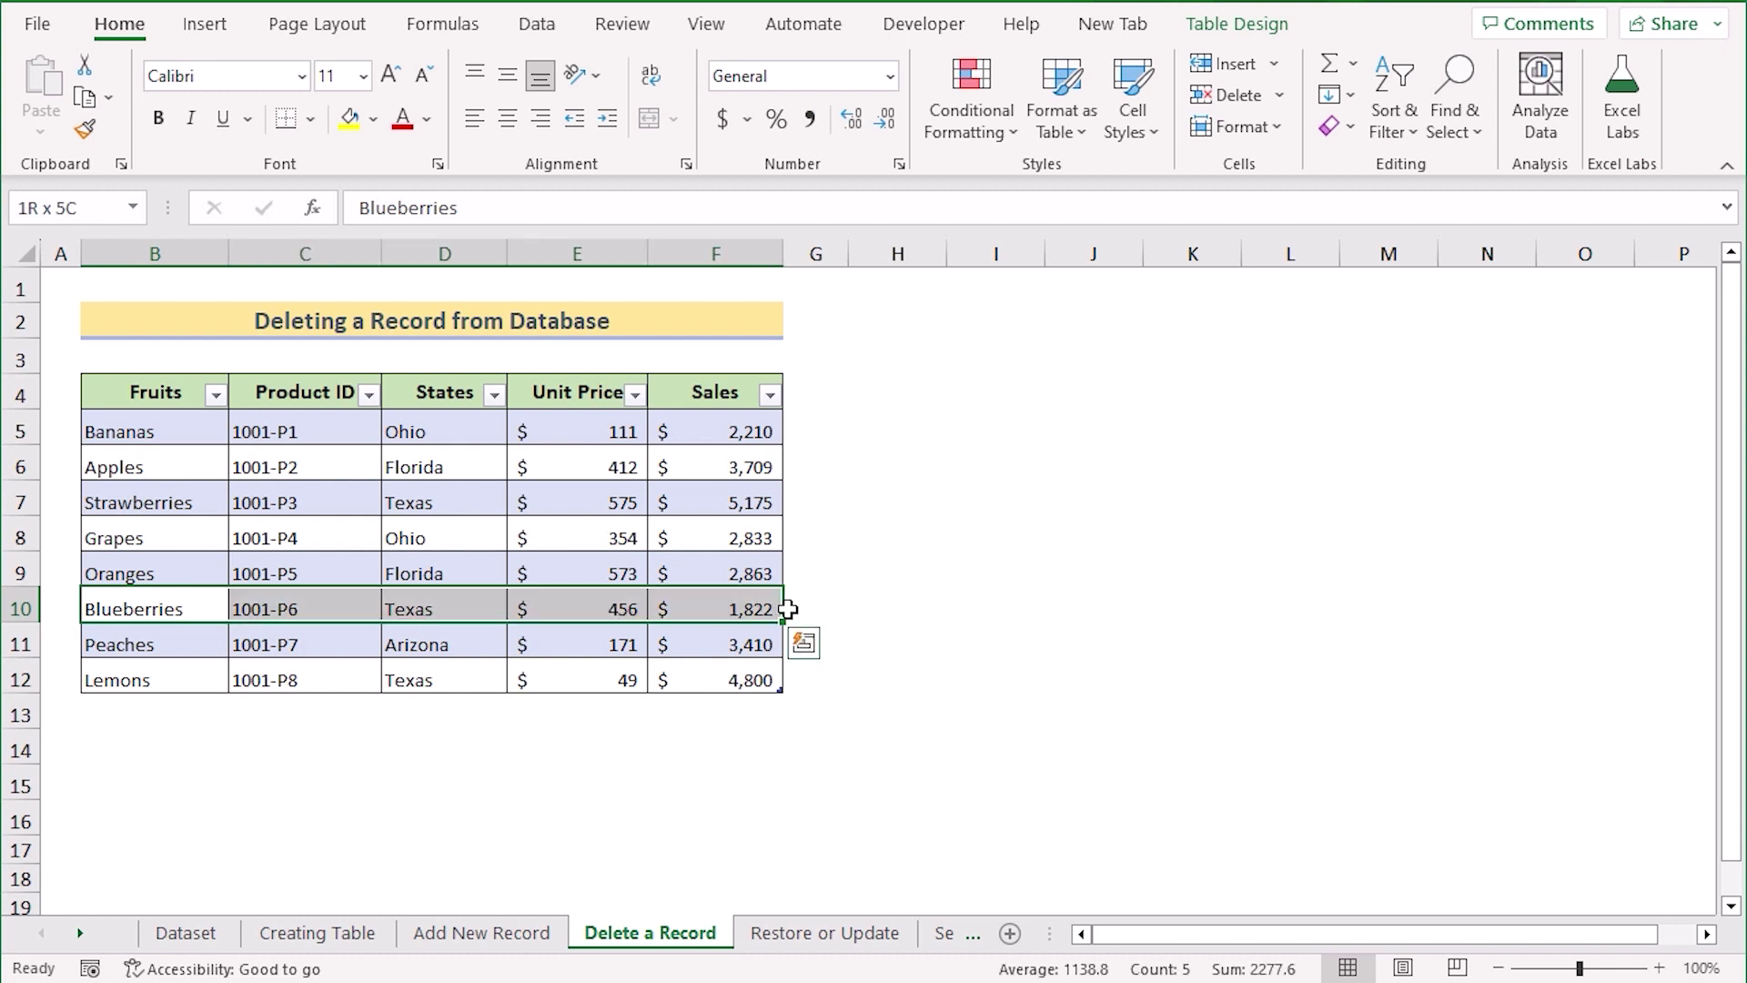
left_click_drag(786, 605, 785, 604)
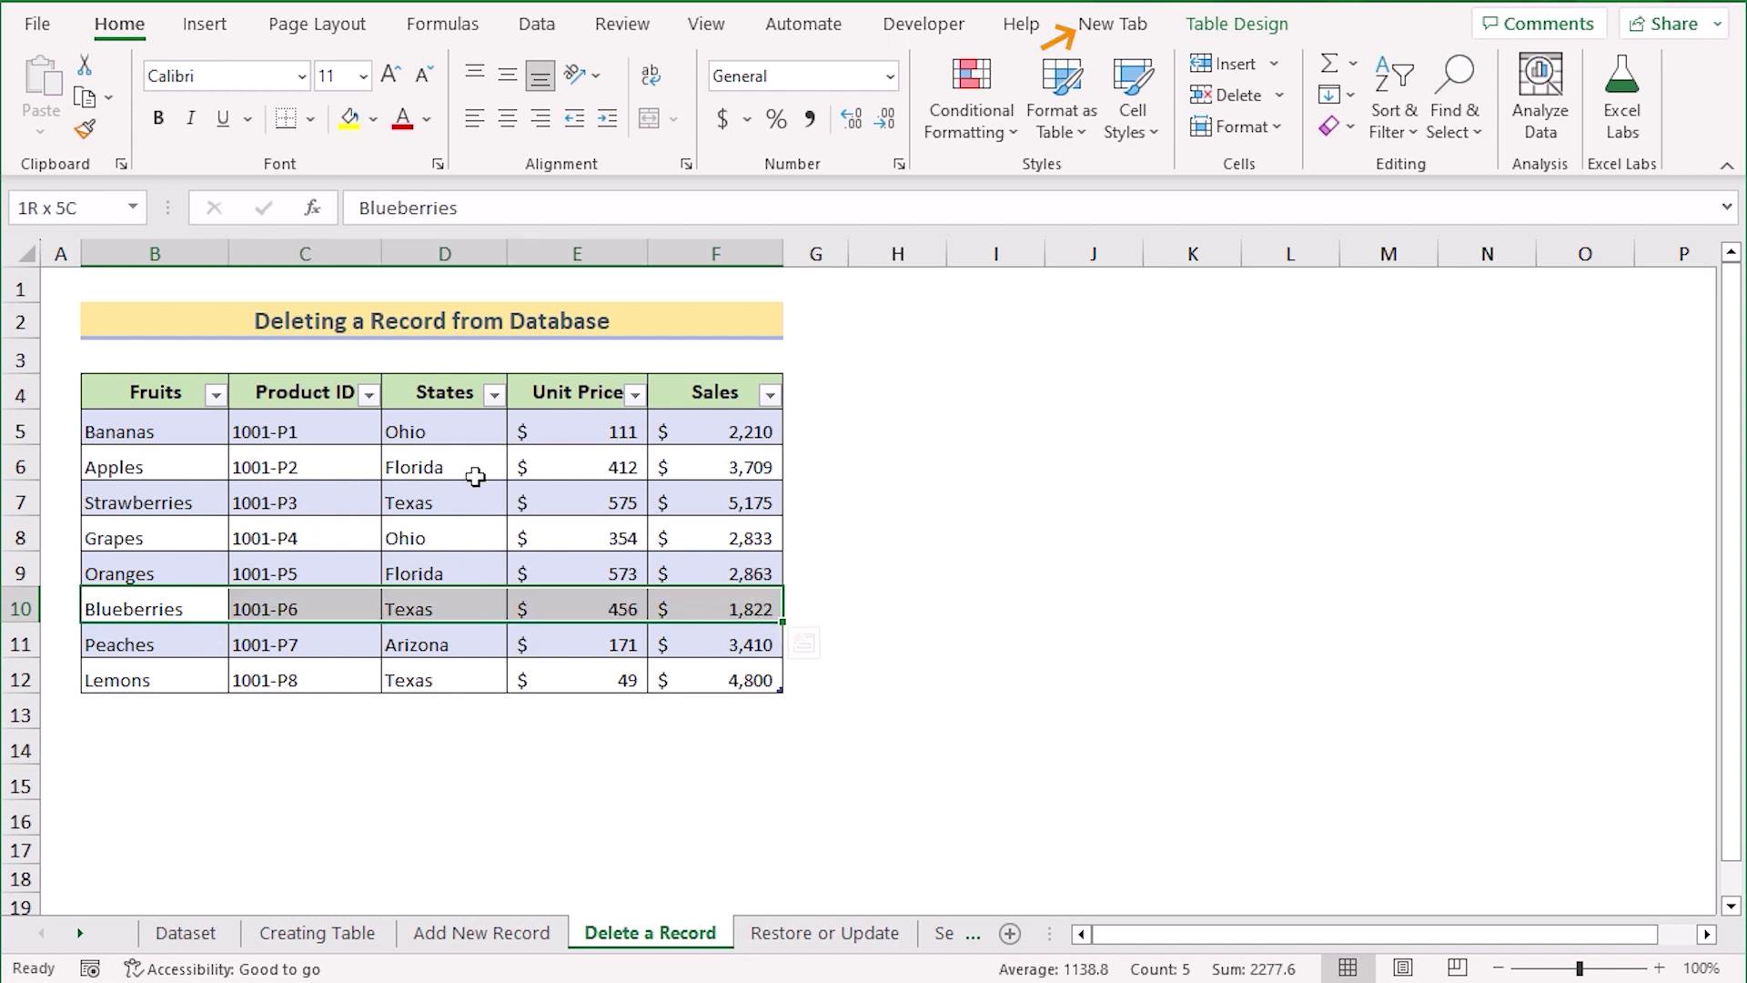
left_click(1096, 35)
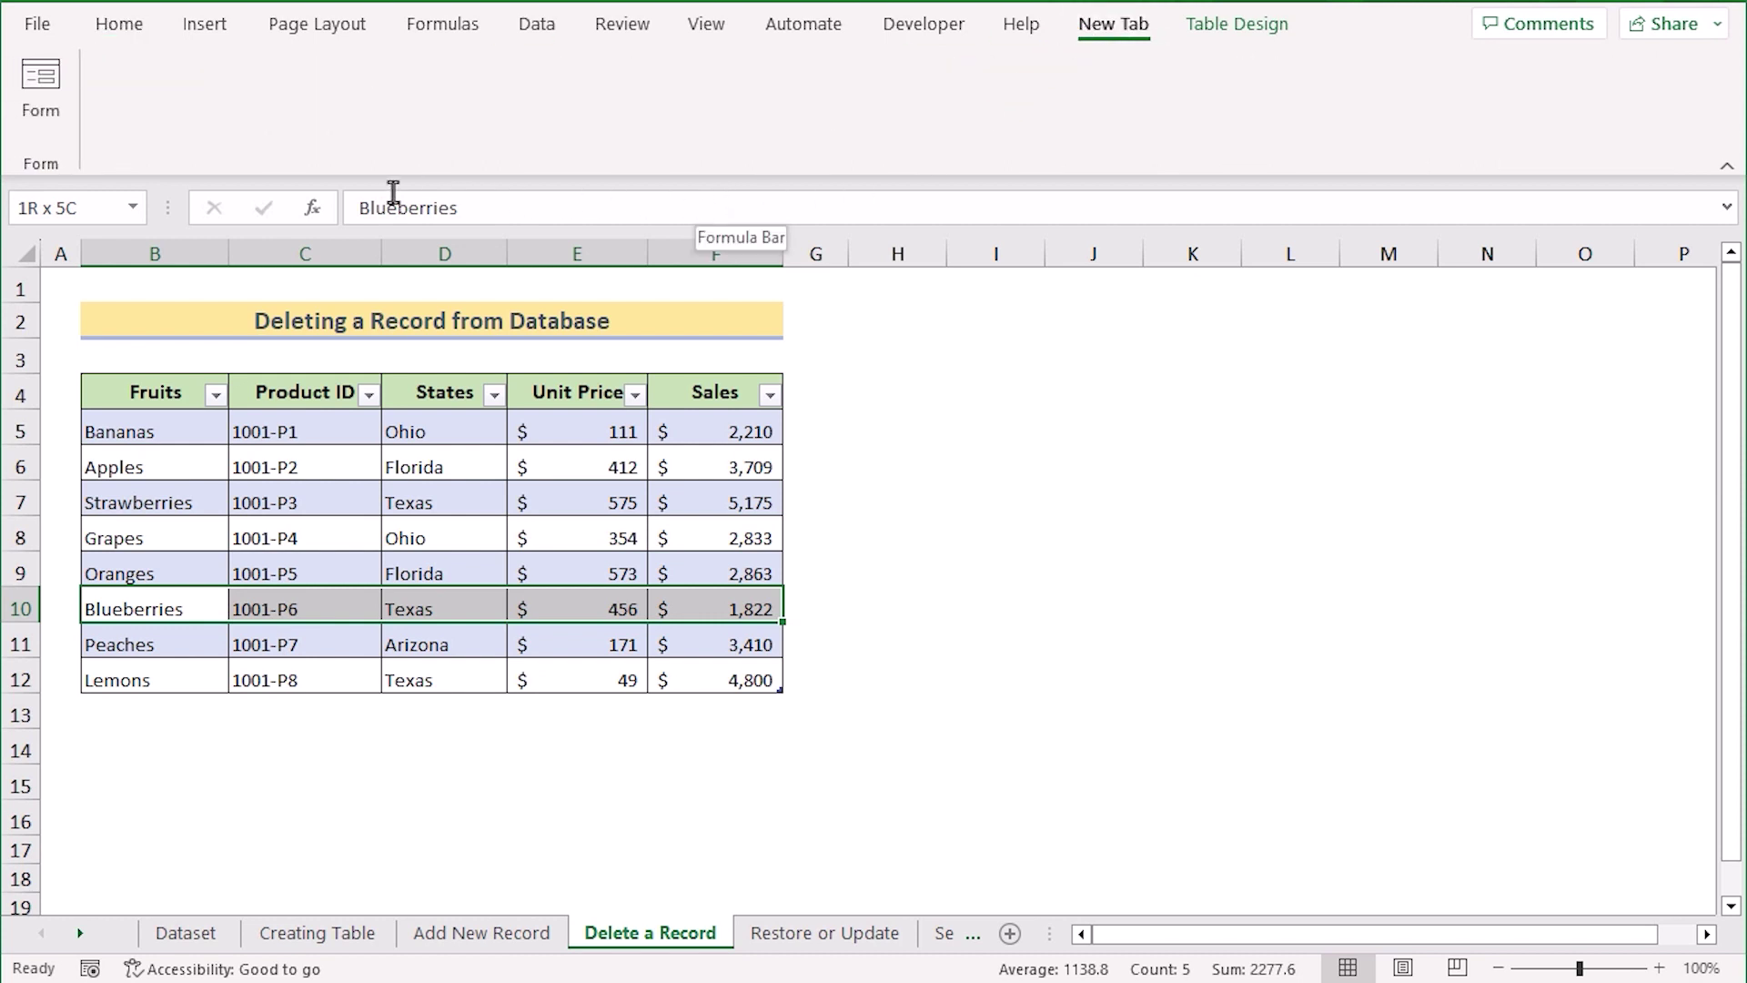
left_click(41, 100)
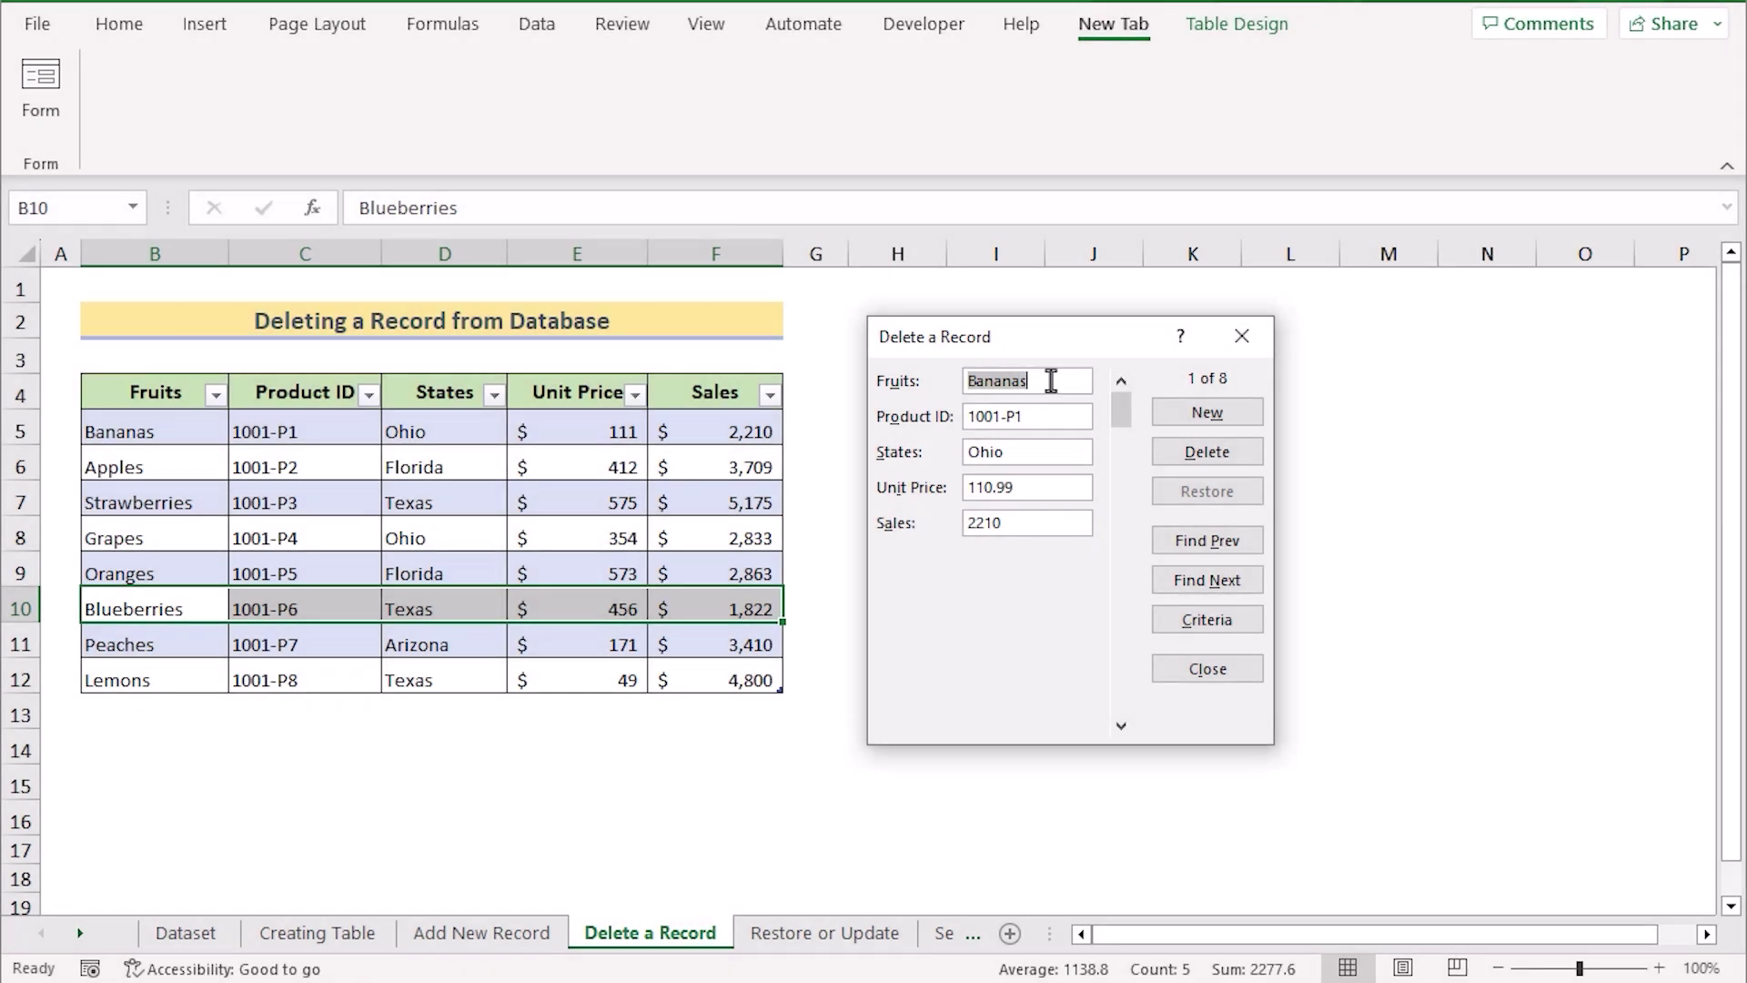
Step forward to the Blueberries record in the form and permanently delete it
left_click(1122, 731)
left_click(1122, 732)
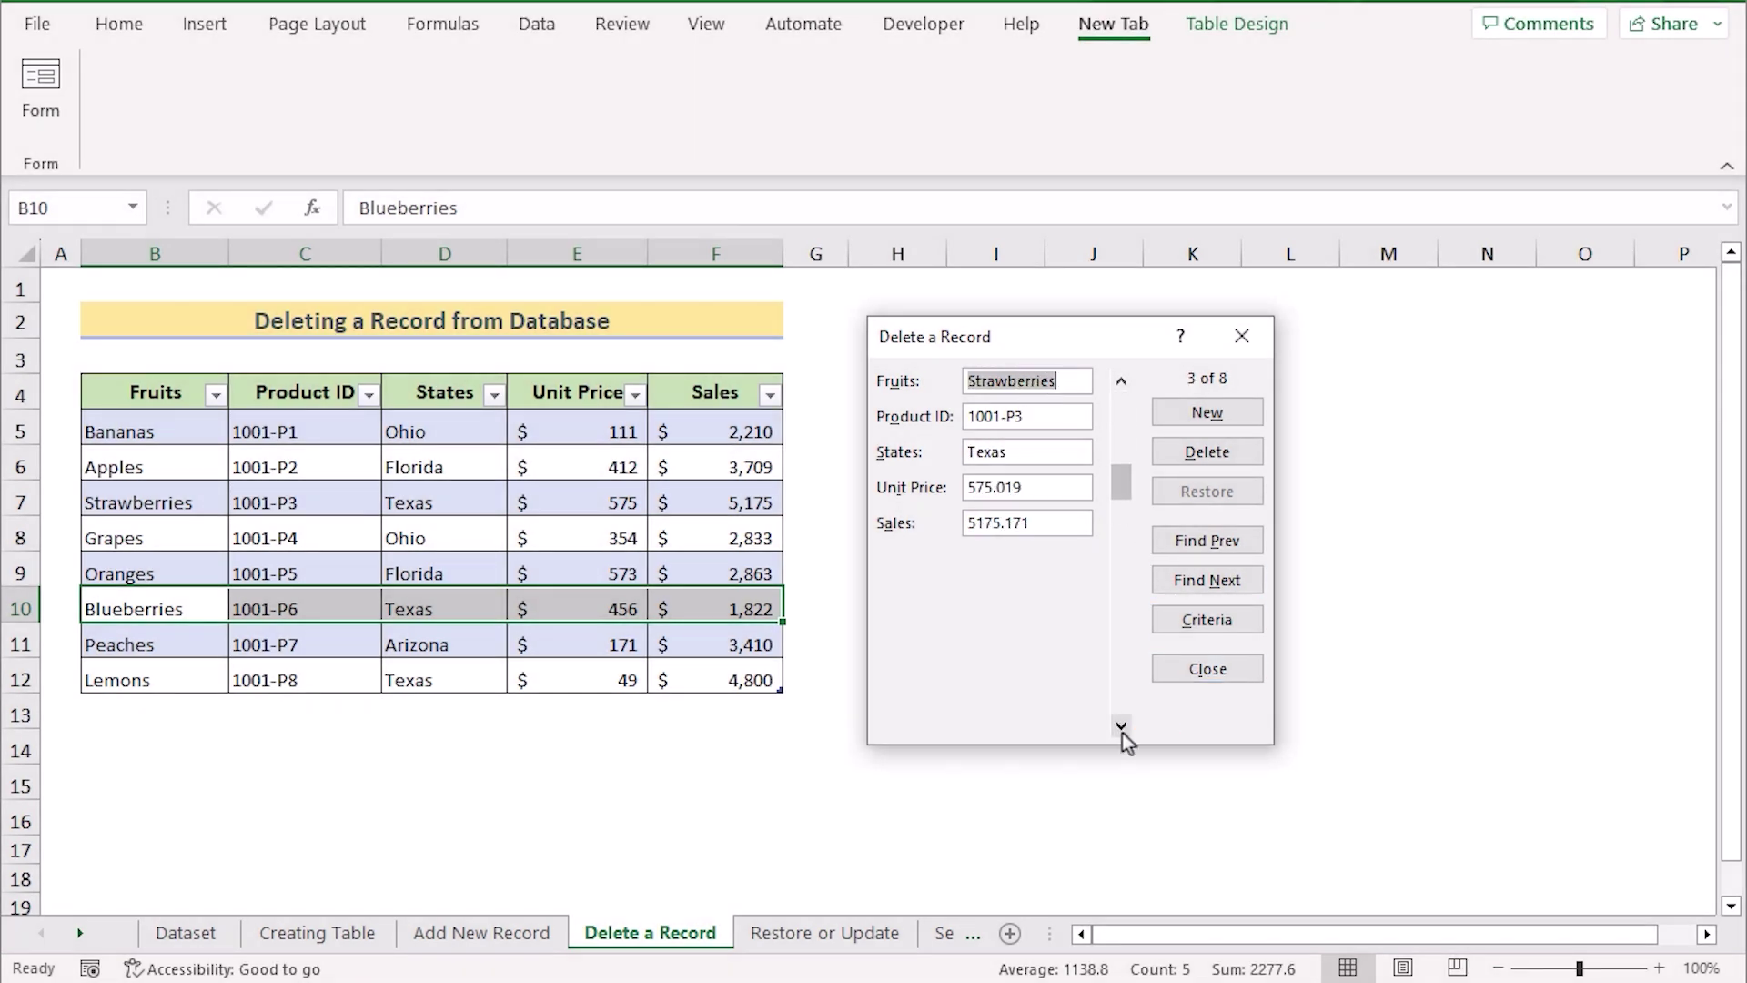
left_click(1122, 731)
left_click(1122, 731)
left_click(1122, 732)
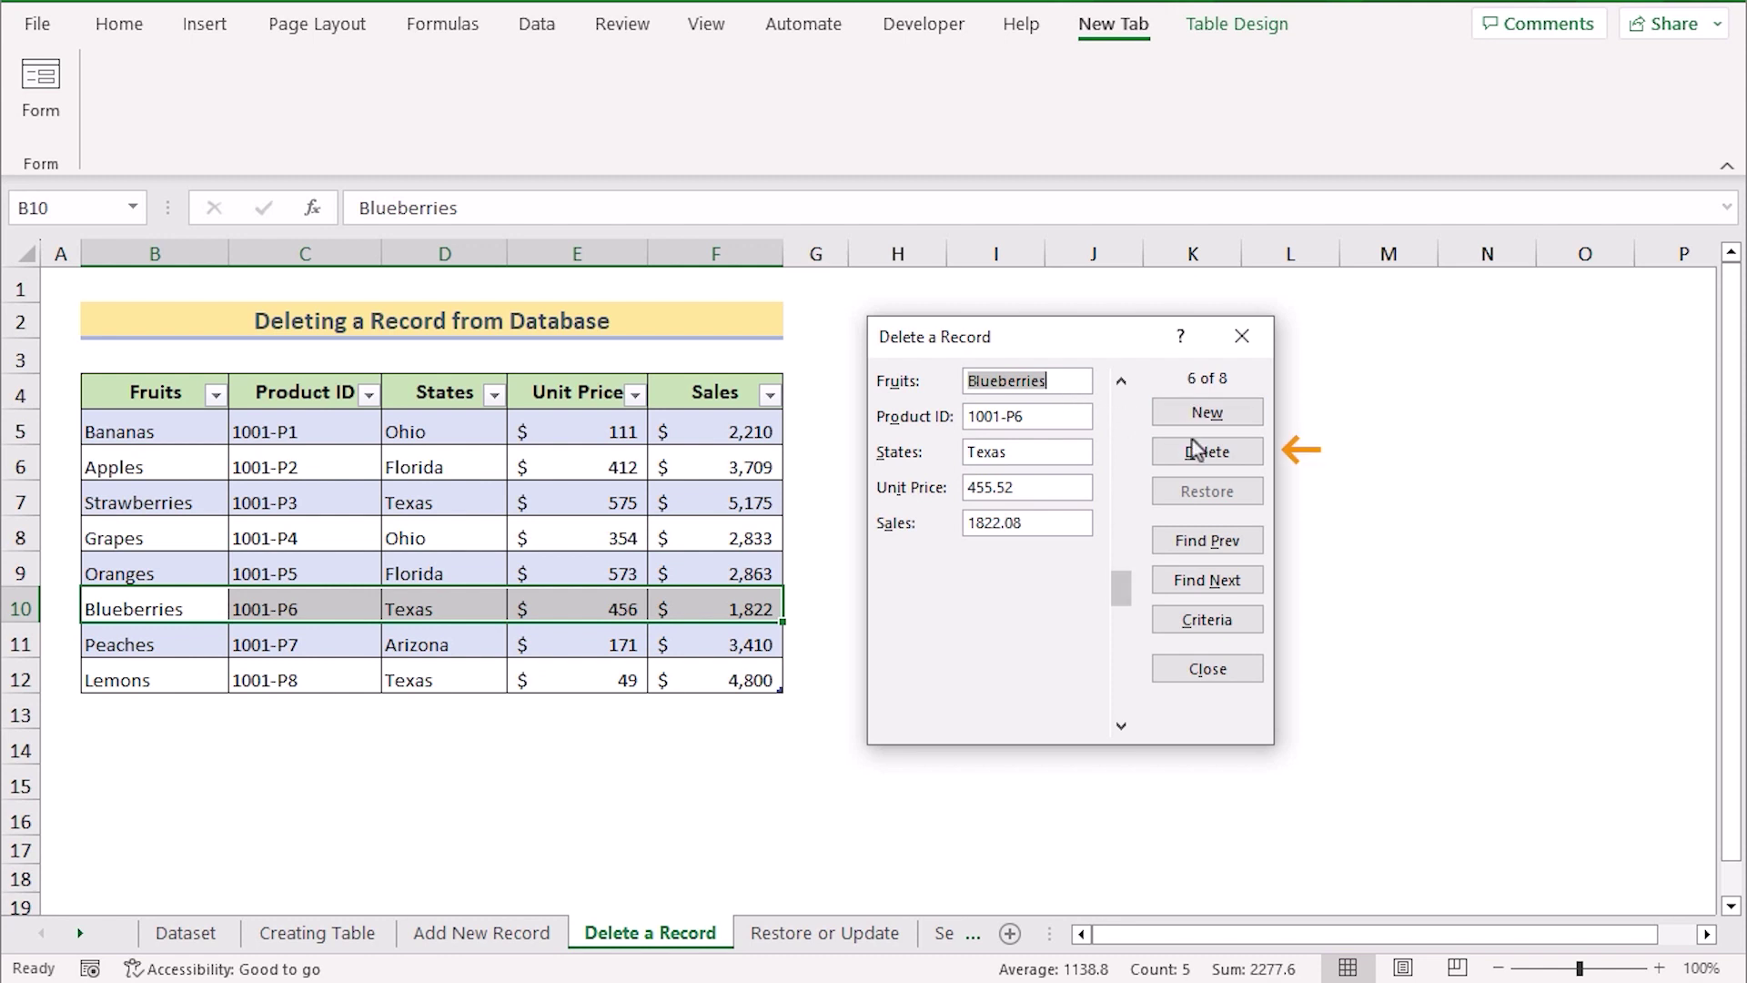
left_click(1228, 462)
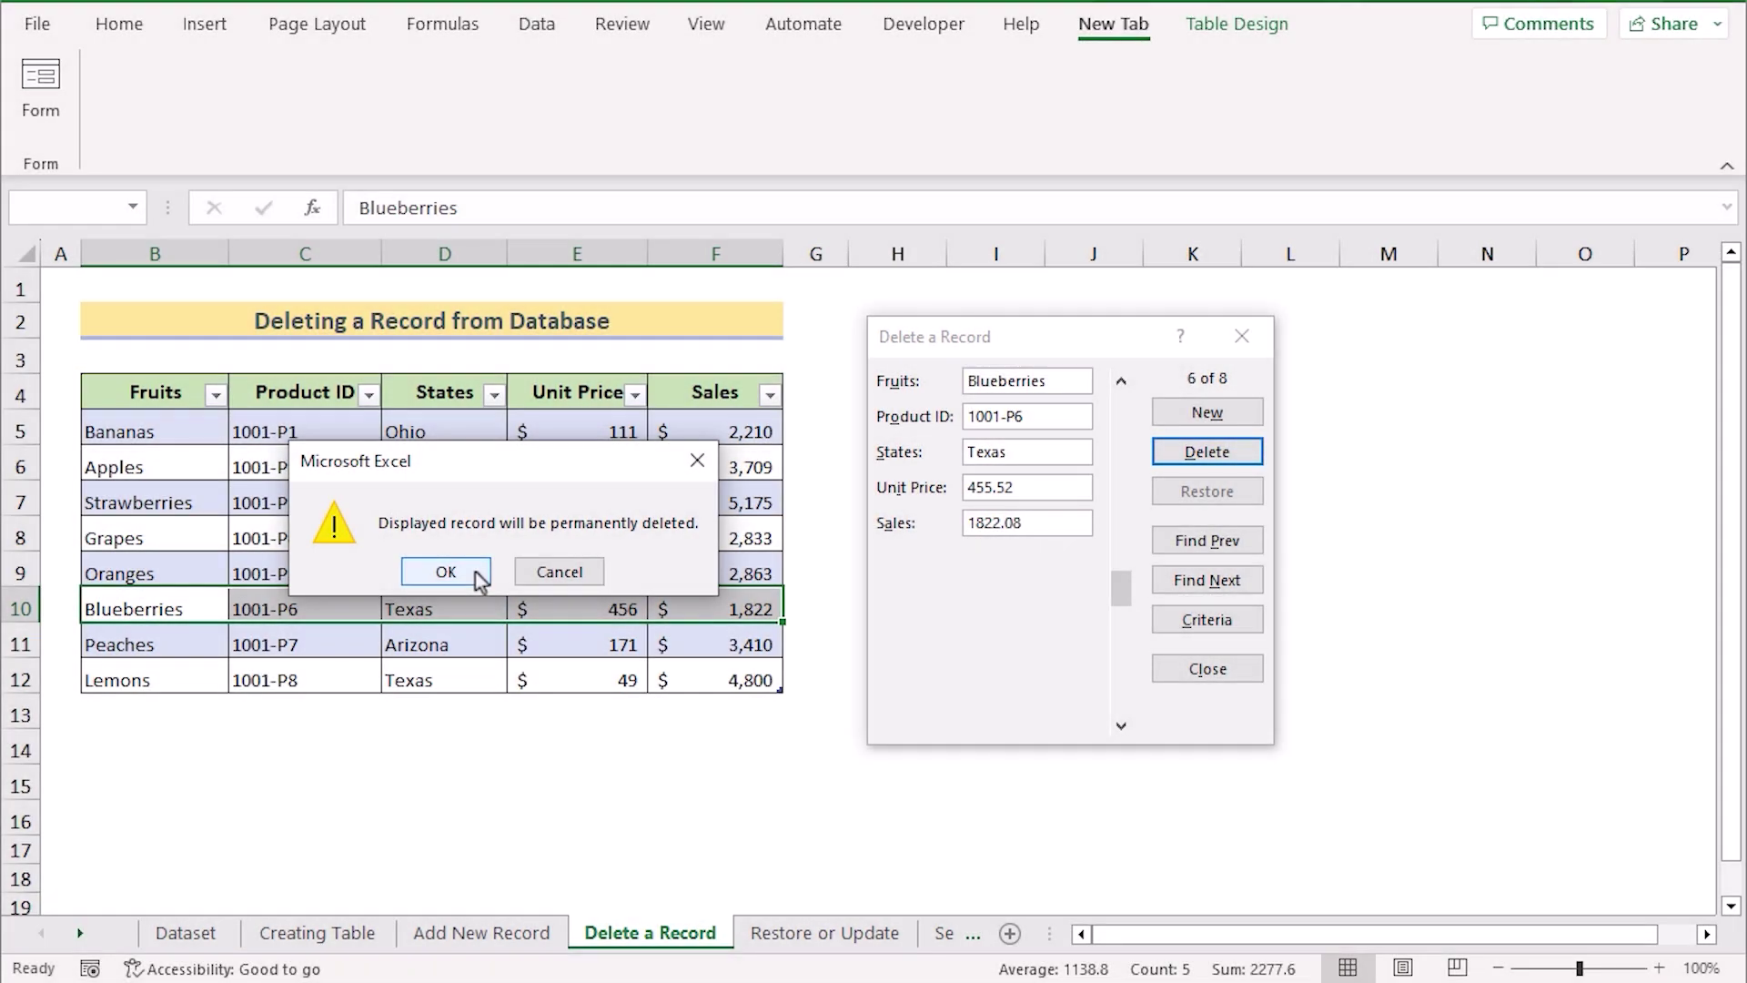
left_click(475, 573)
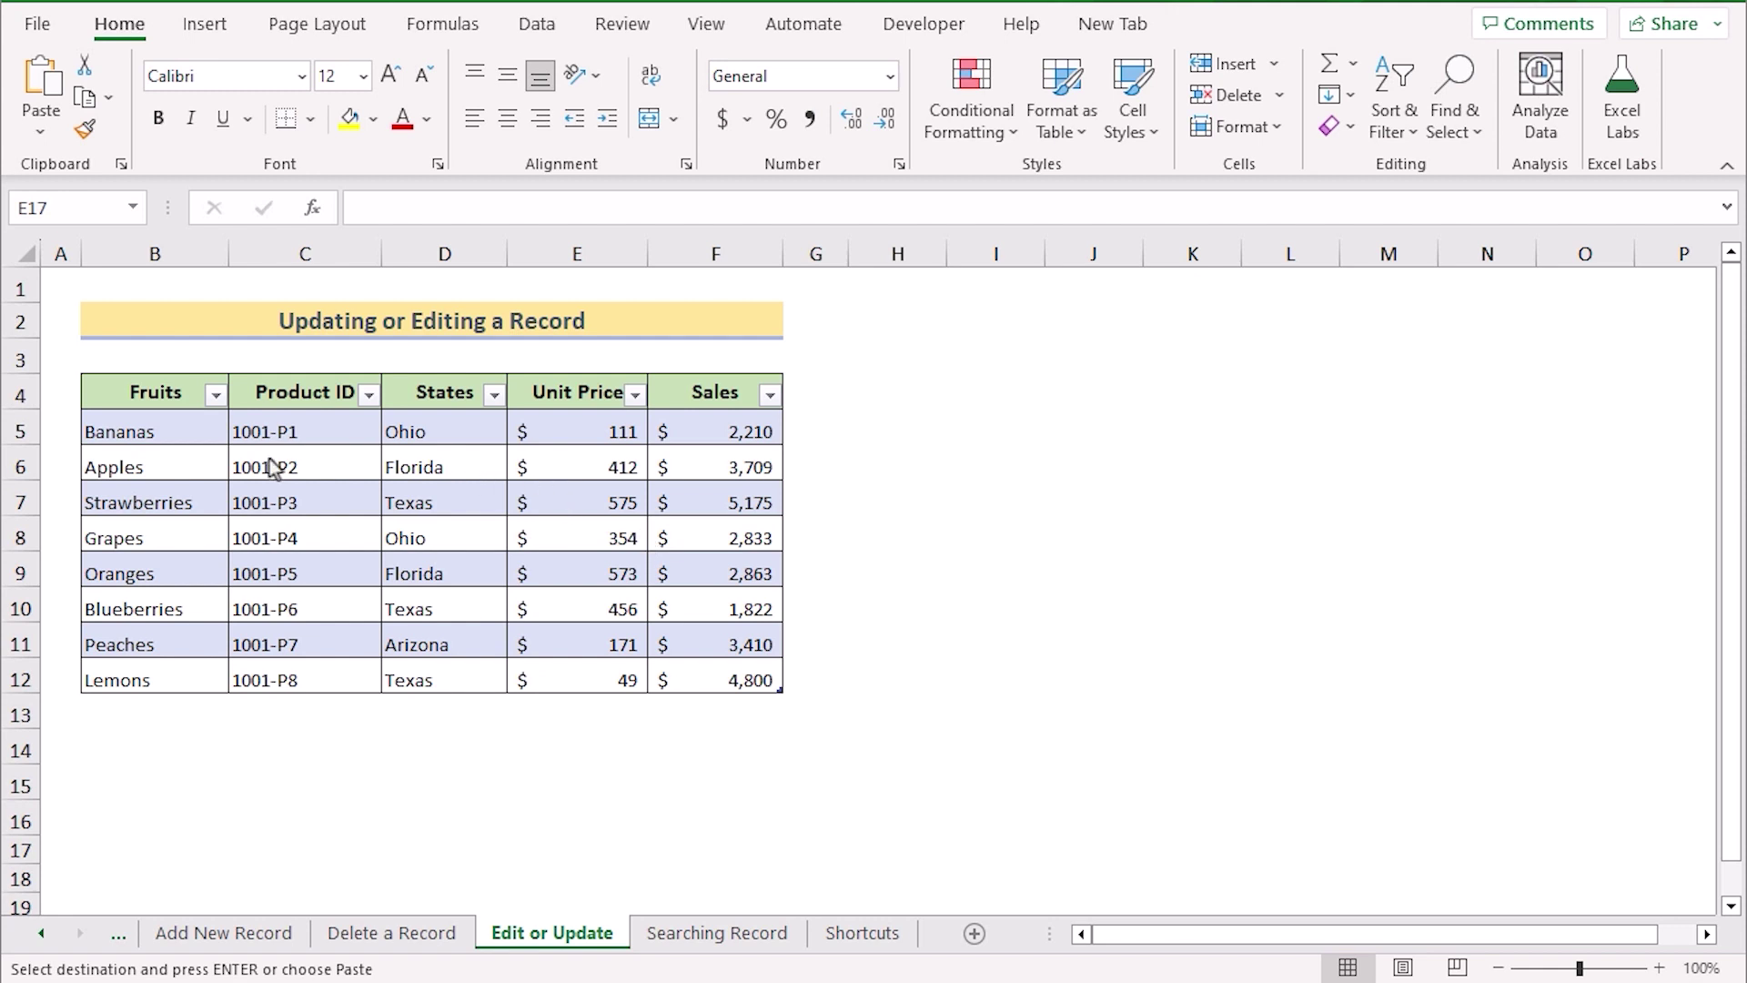
In the data Form, change the Apples record's Sales from 3709.395 to 4000
left_click(168, 431)
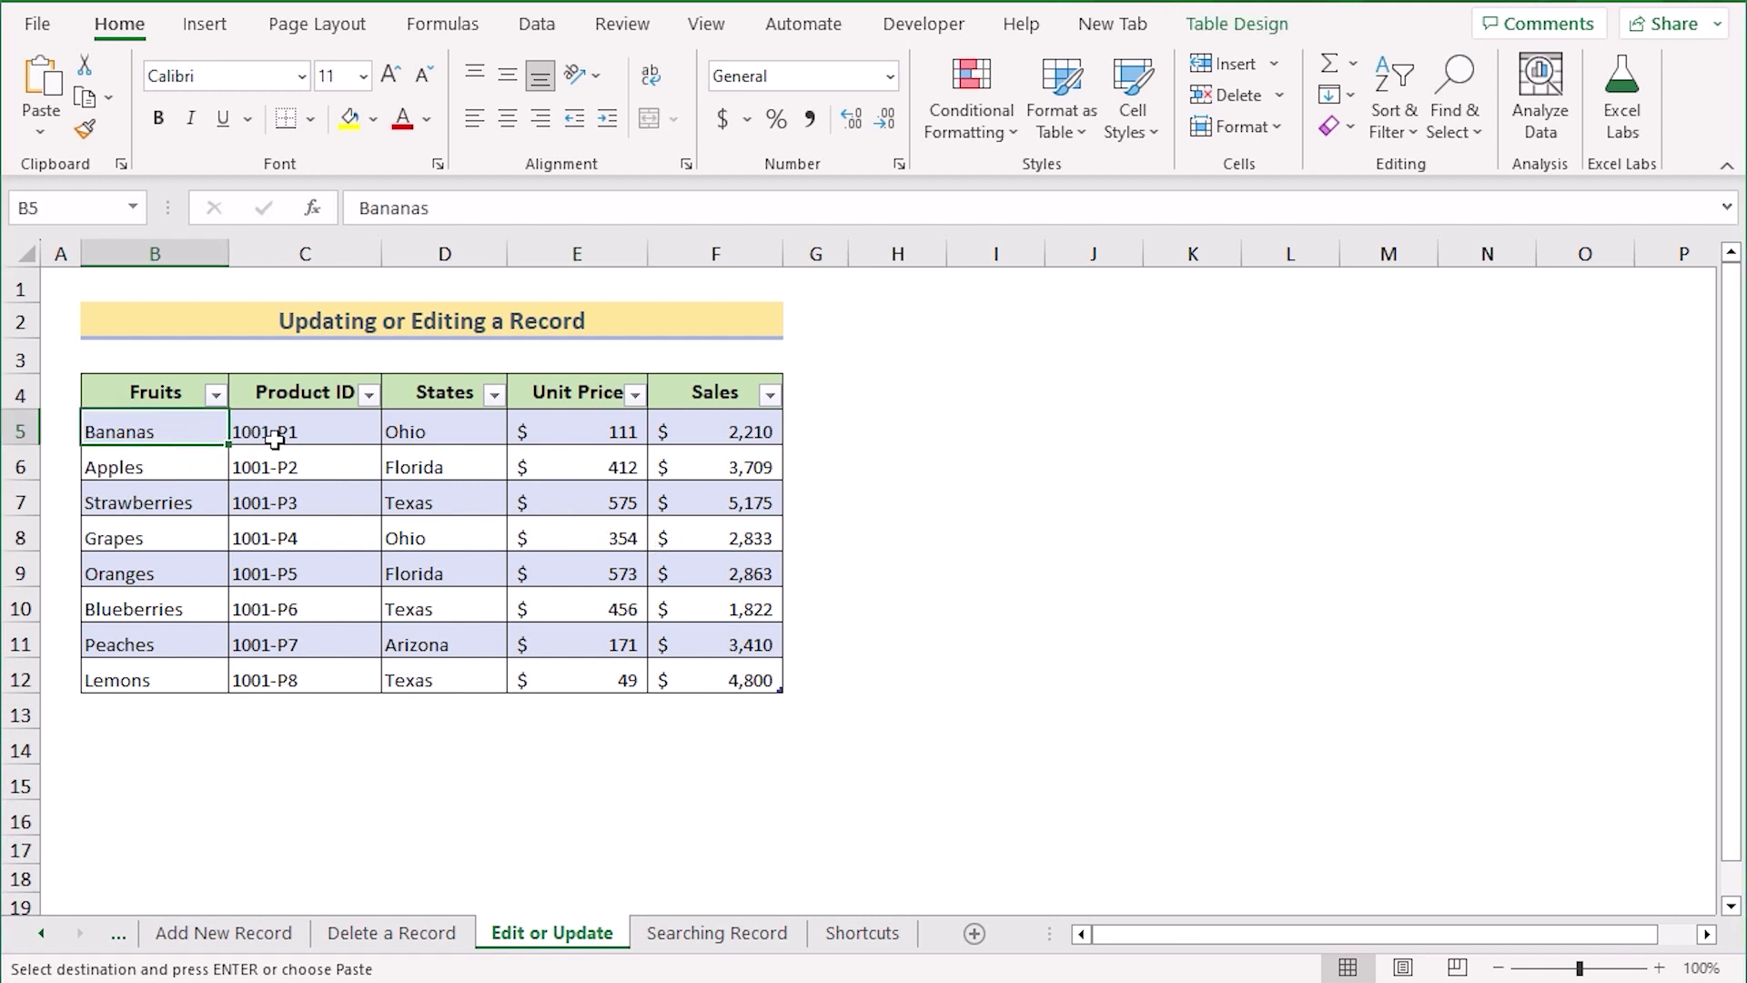
left_click(1106, 35)
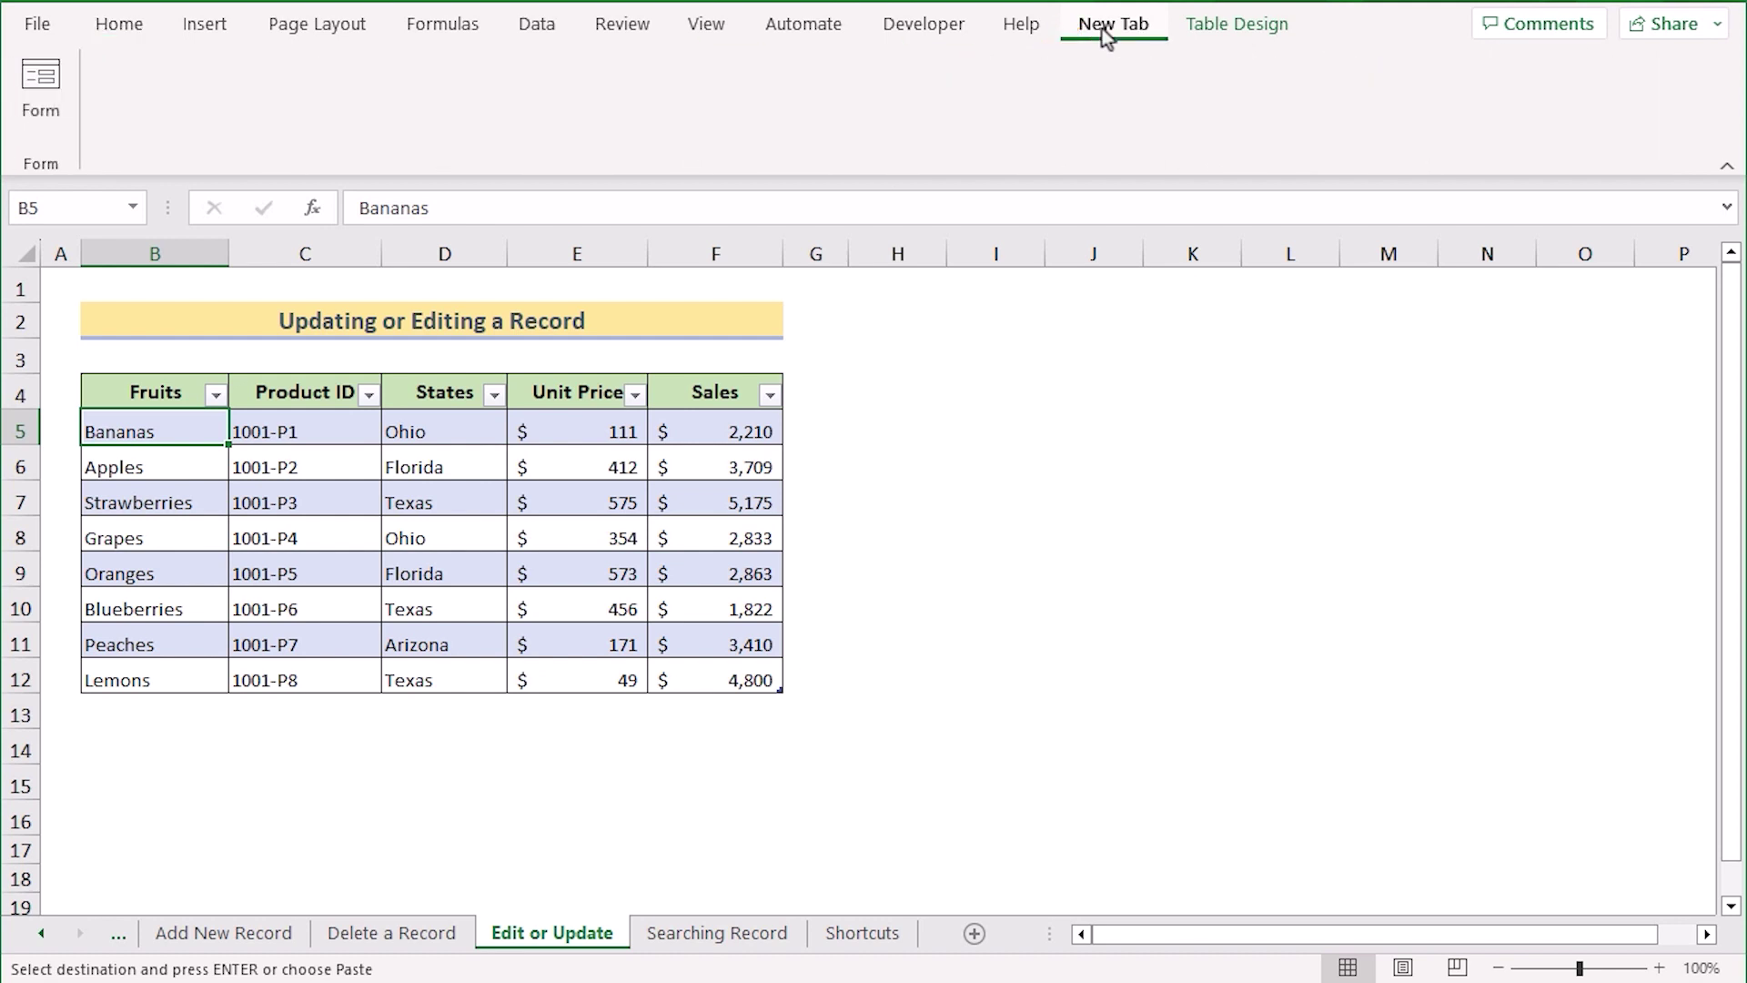
left_click(39, 119)
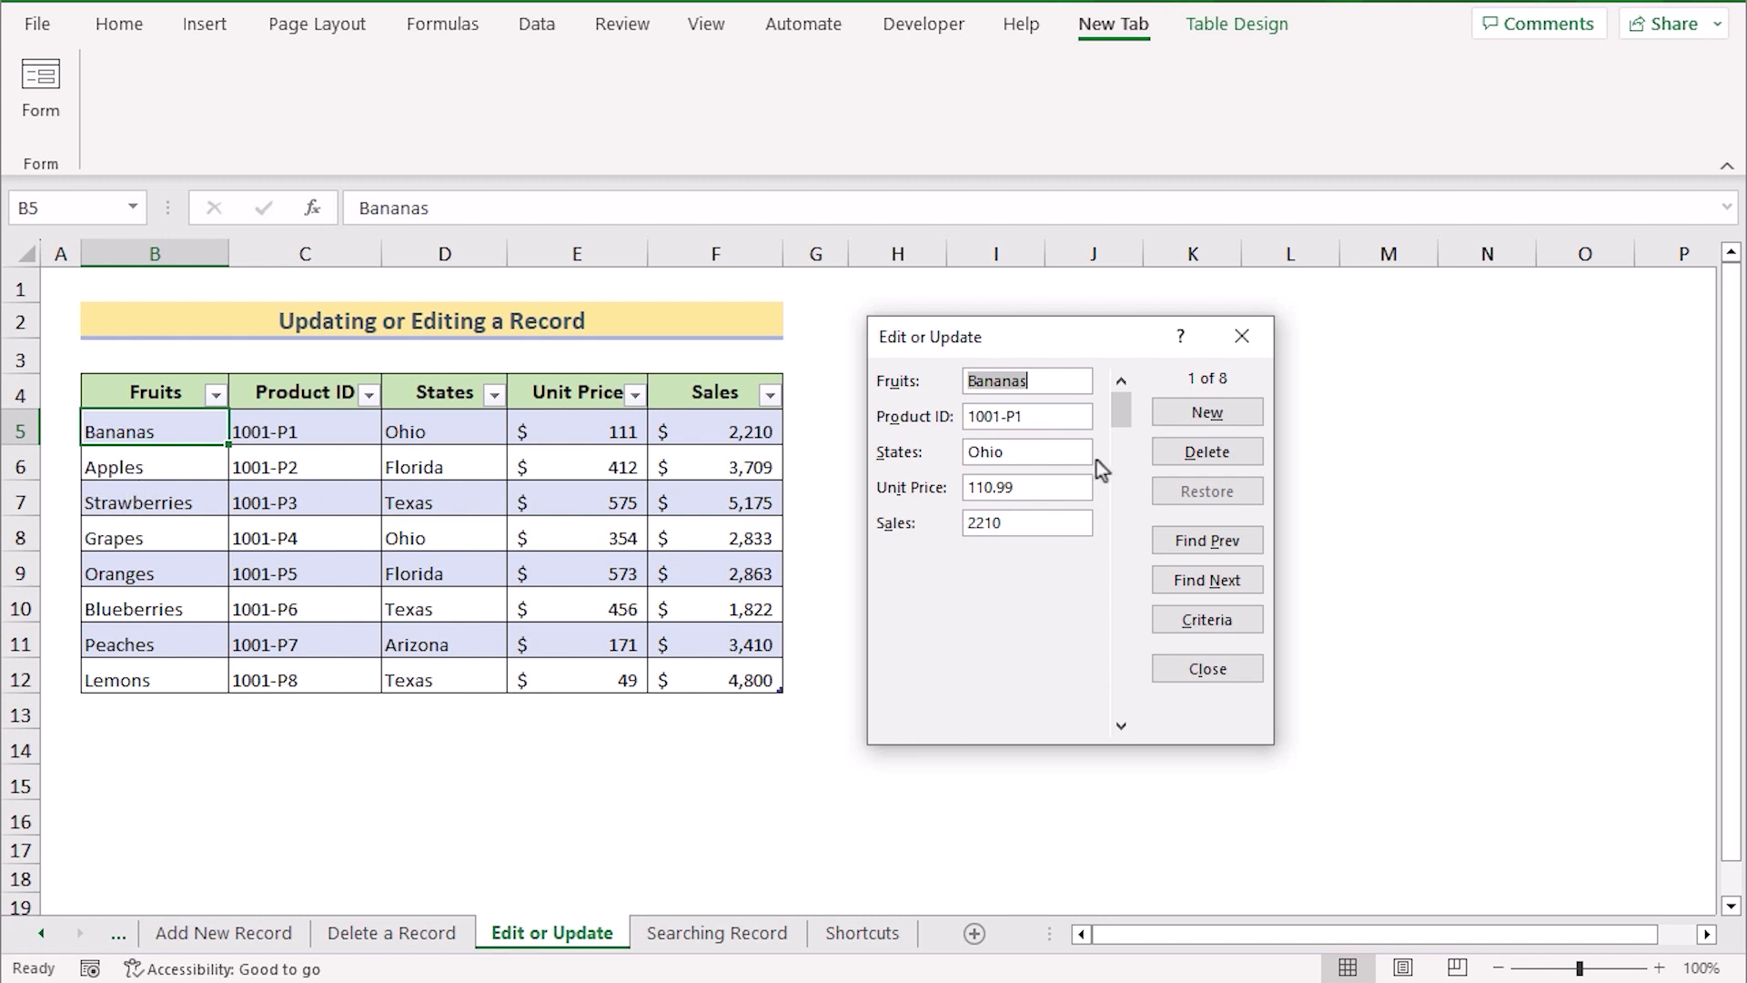
left_click(1121, 728)
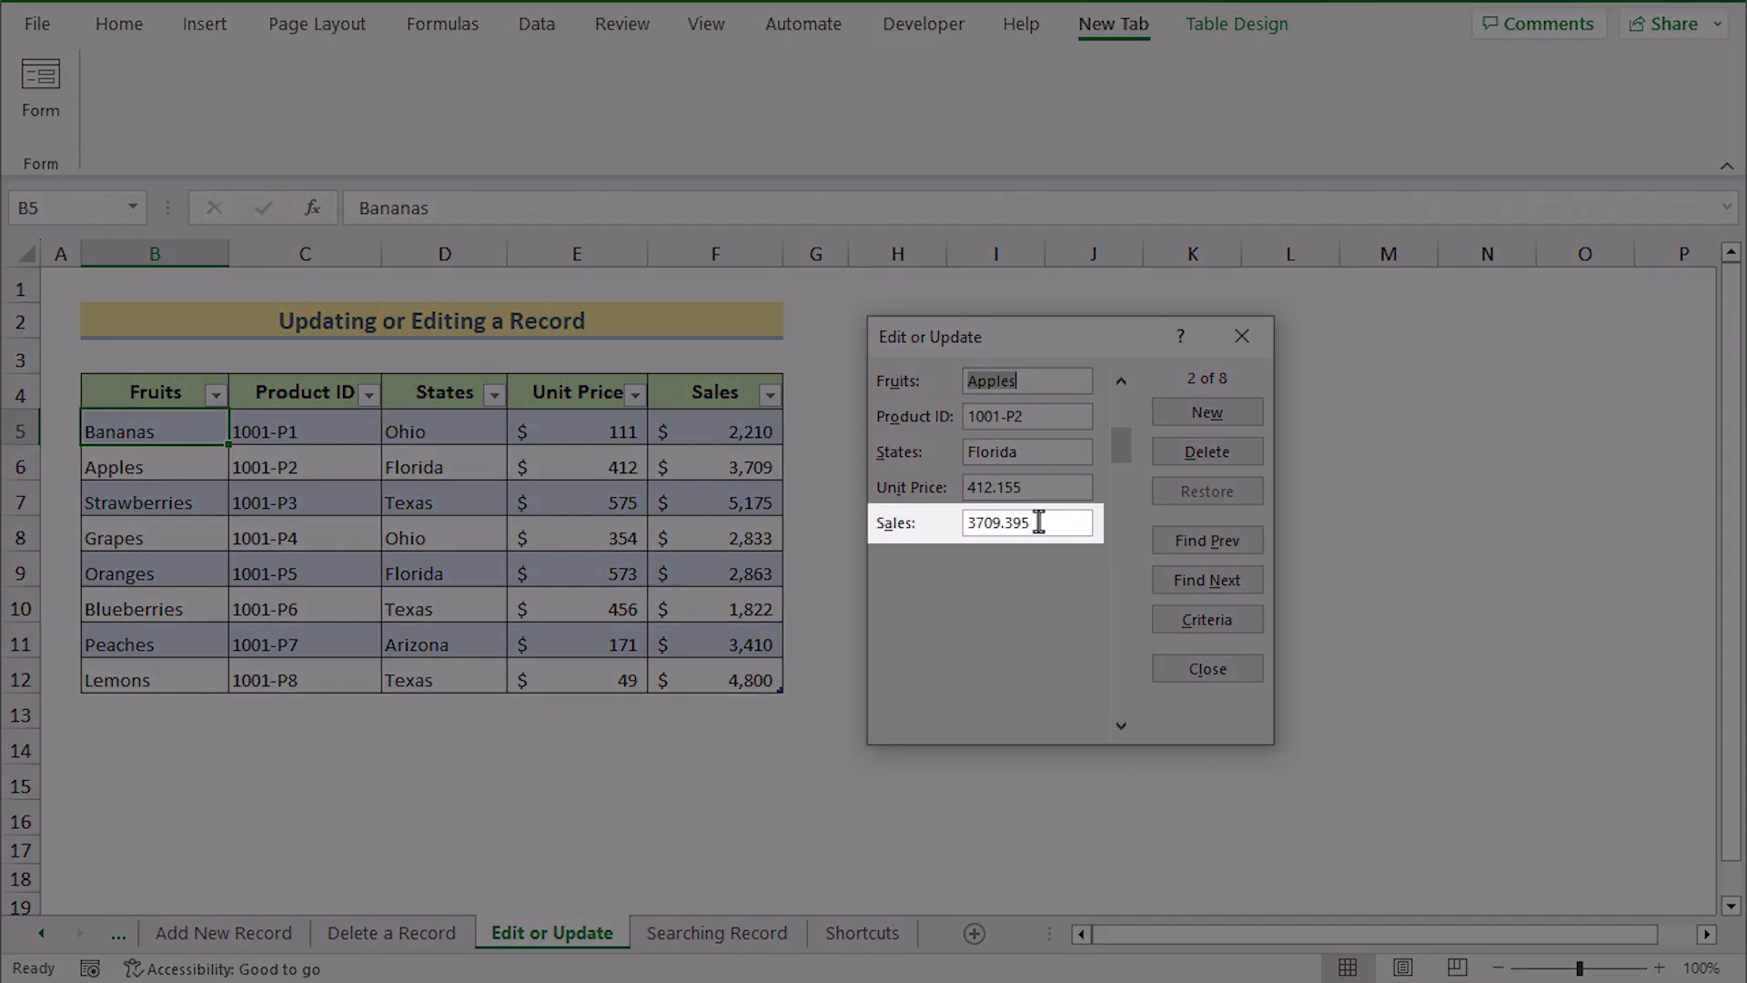
left_click(1038, 522)
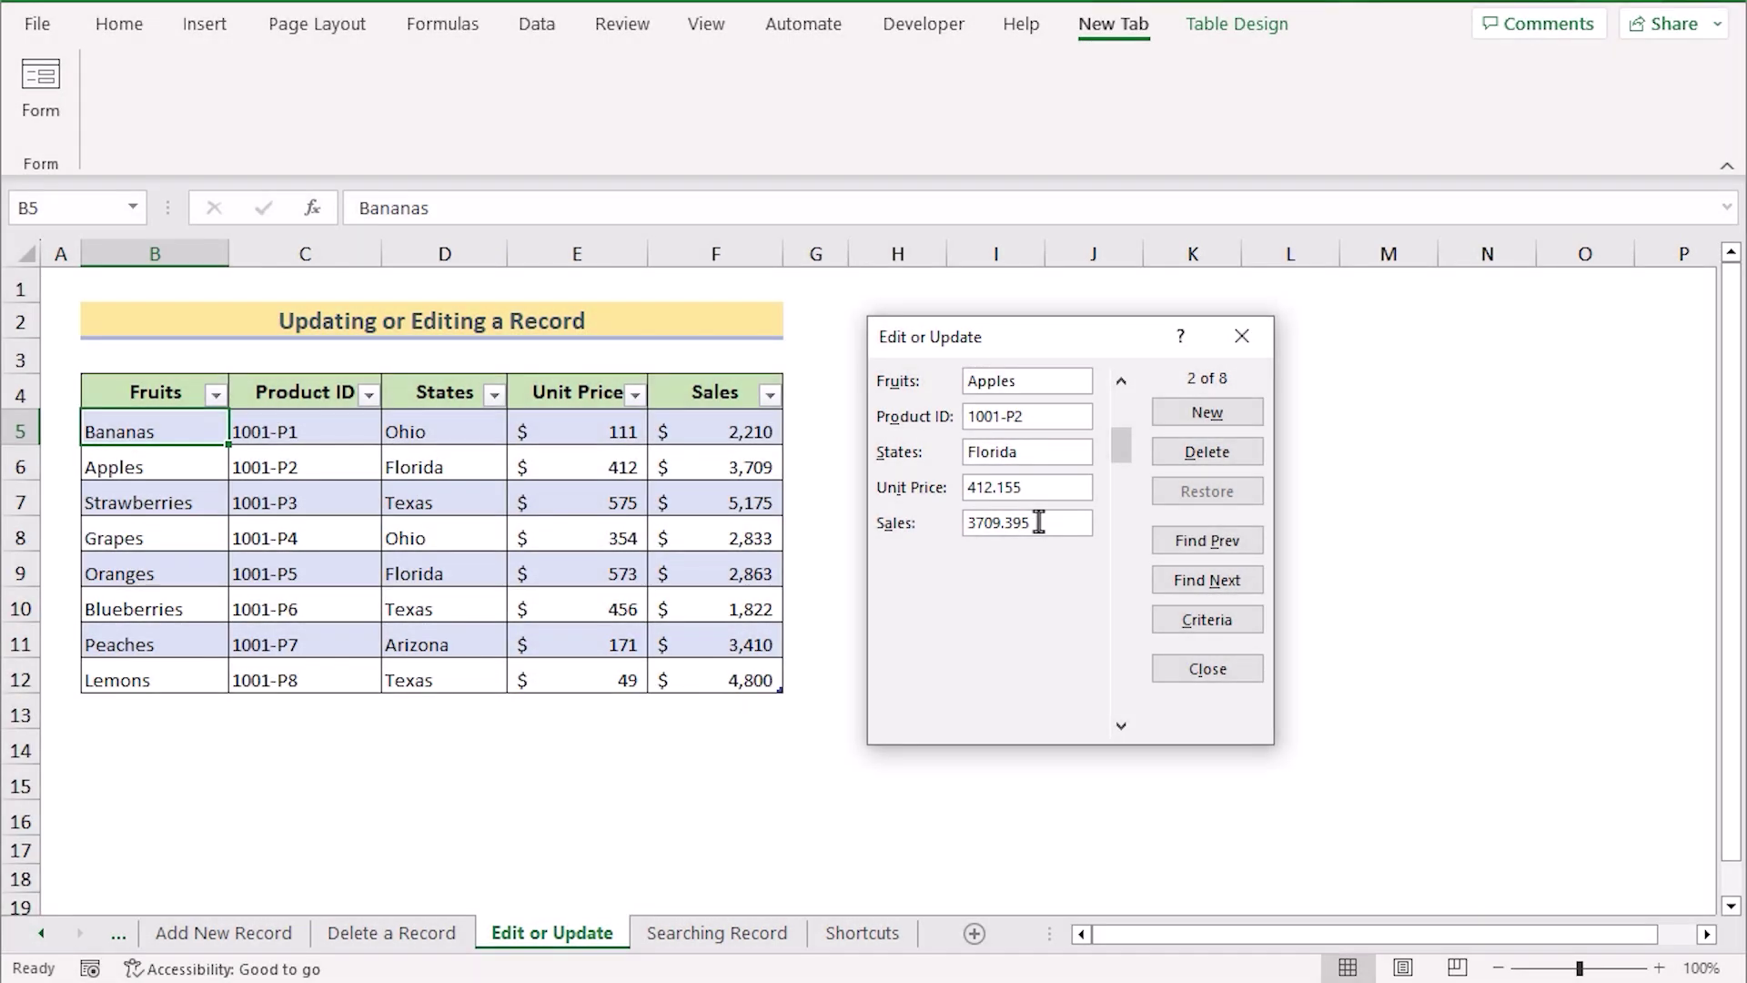
double_click(995, 520)
key("BackSpace")
type("4000")
key("Return")
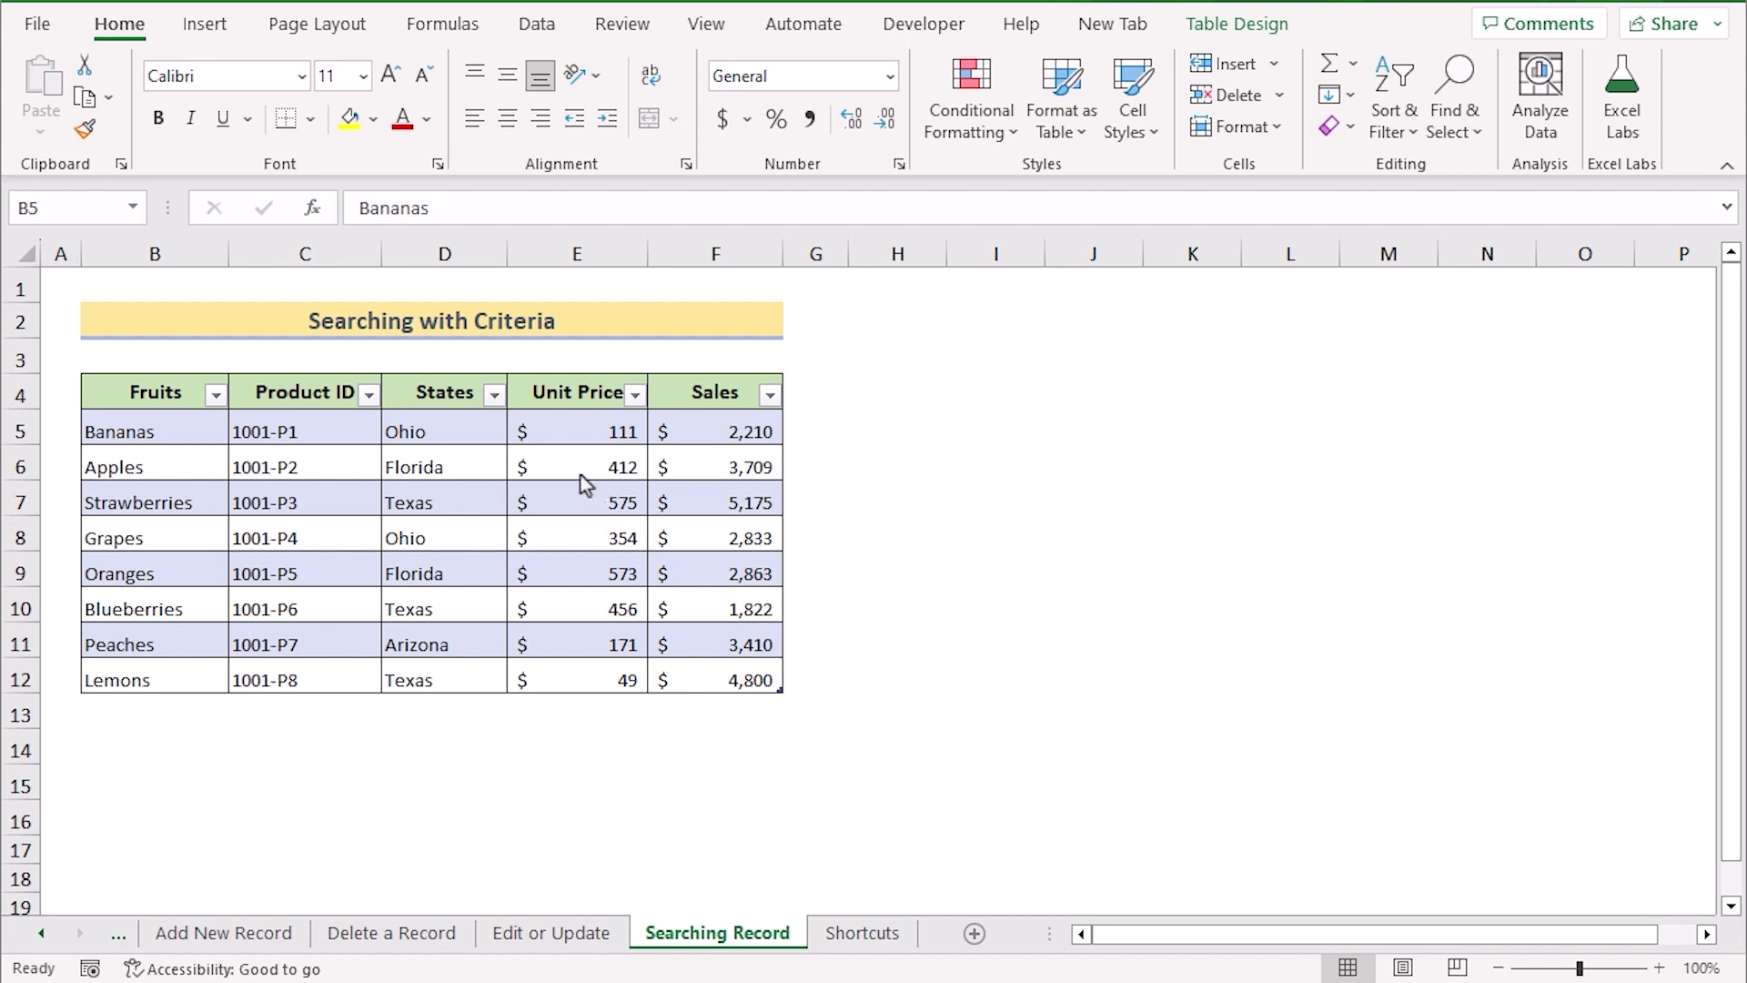
Search the data Form with criteria States = Ohio, browsing matches with Find Prev and Find Next
left_click(166, 430)
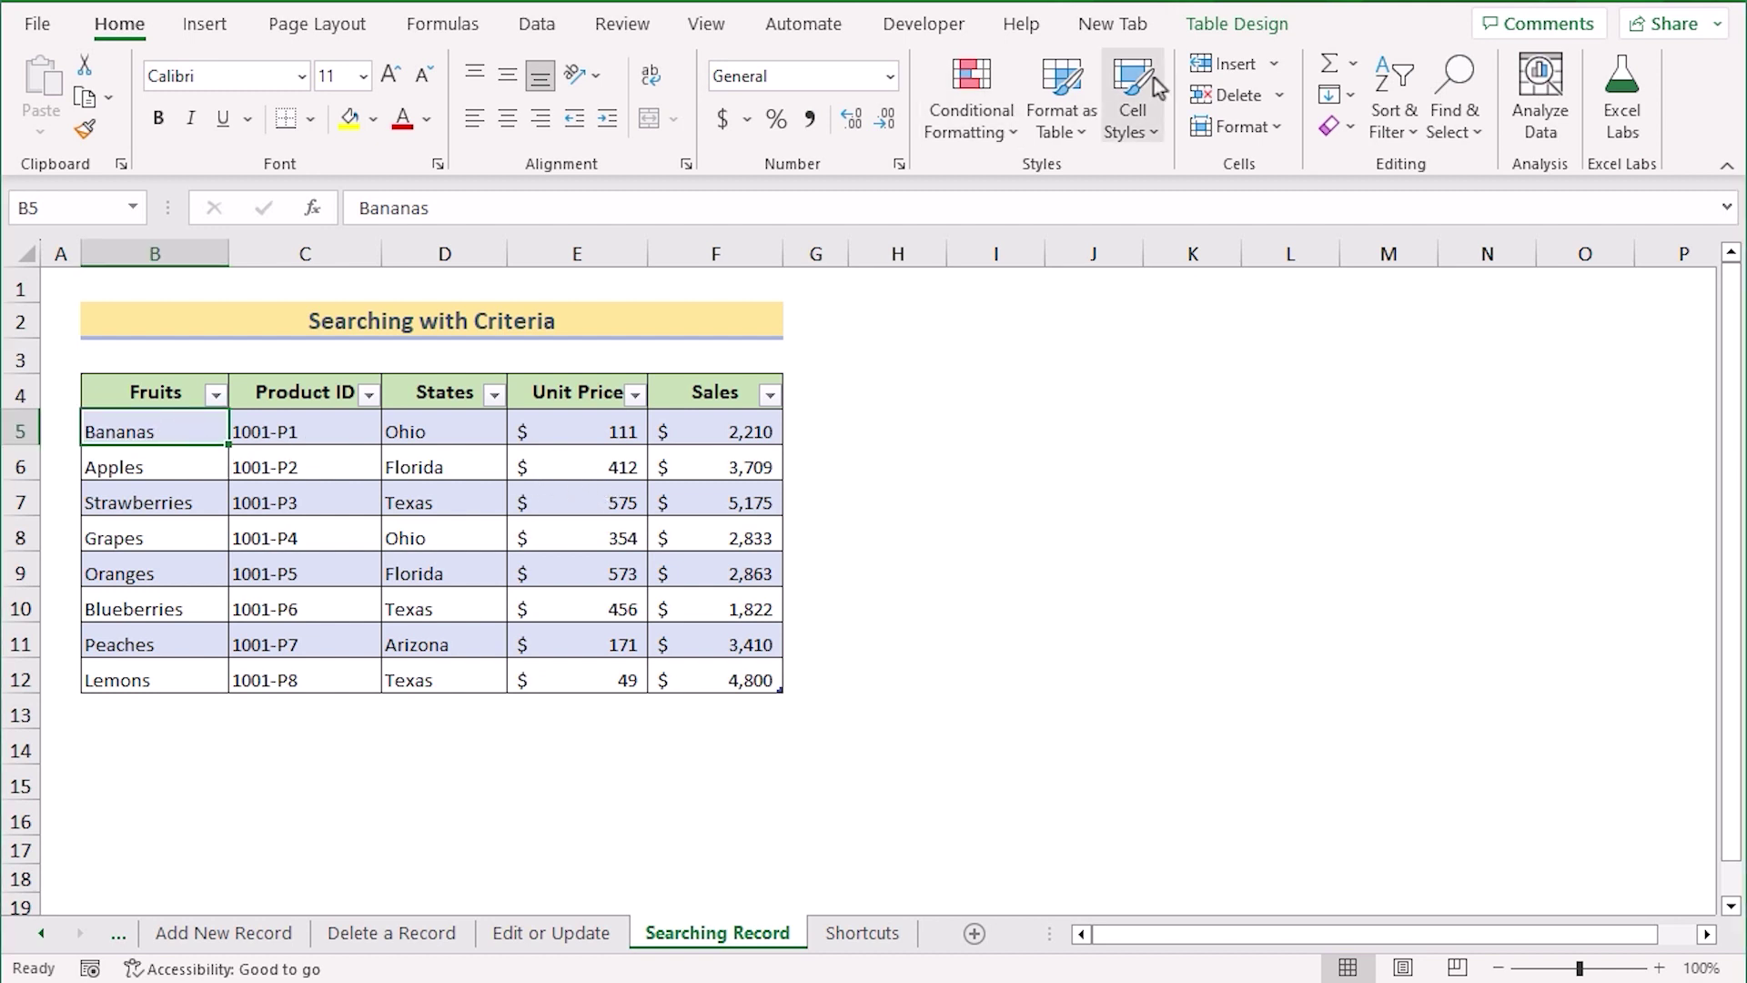
left_click(1113, 24)
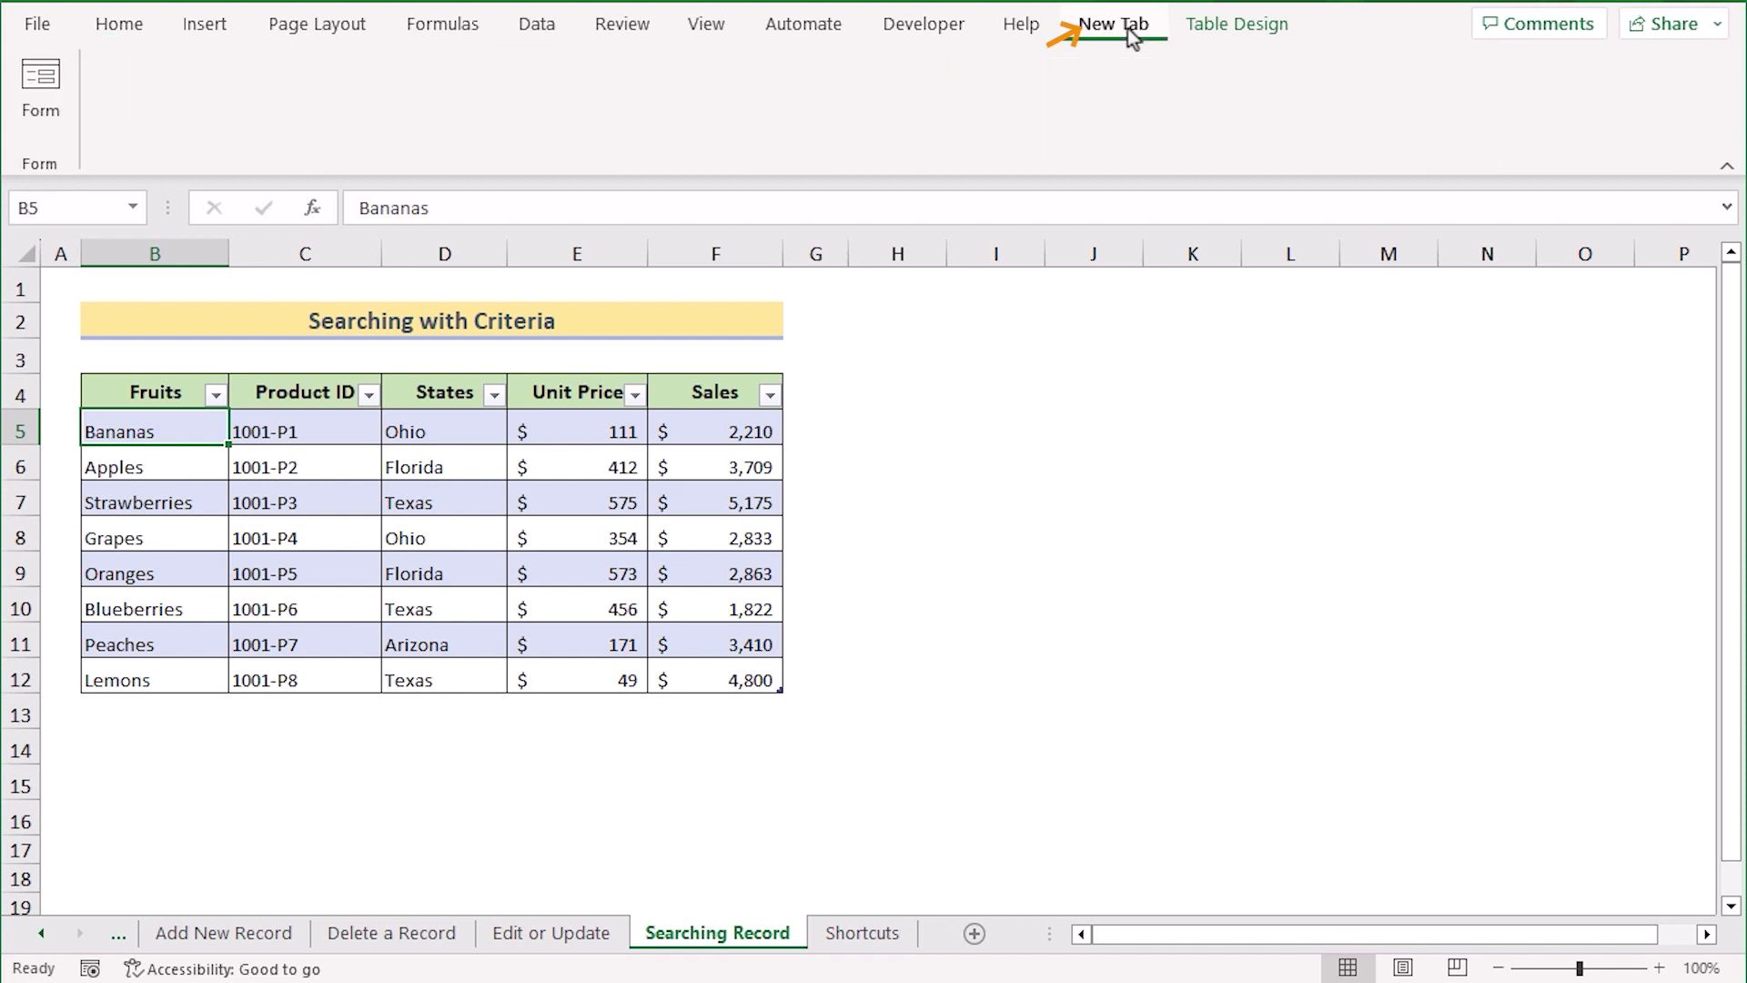
left_click(41, 83)
left_click_drag(1050, 330, 1154, 326)
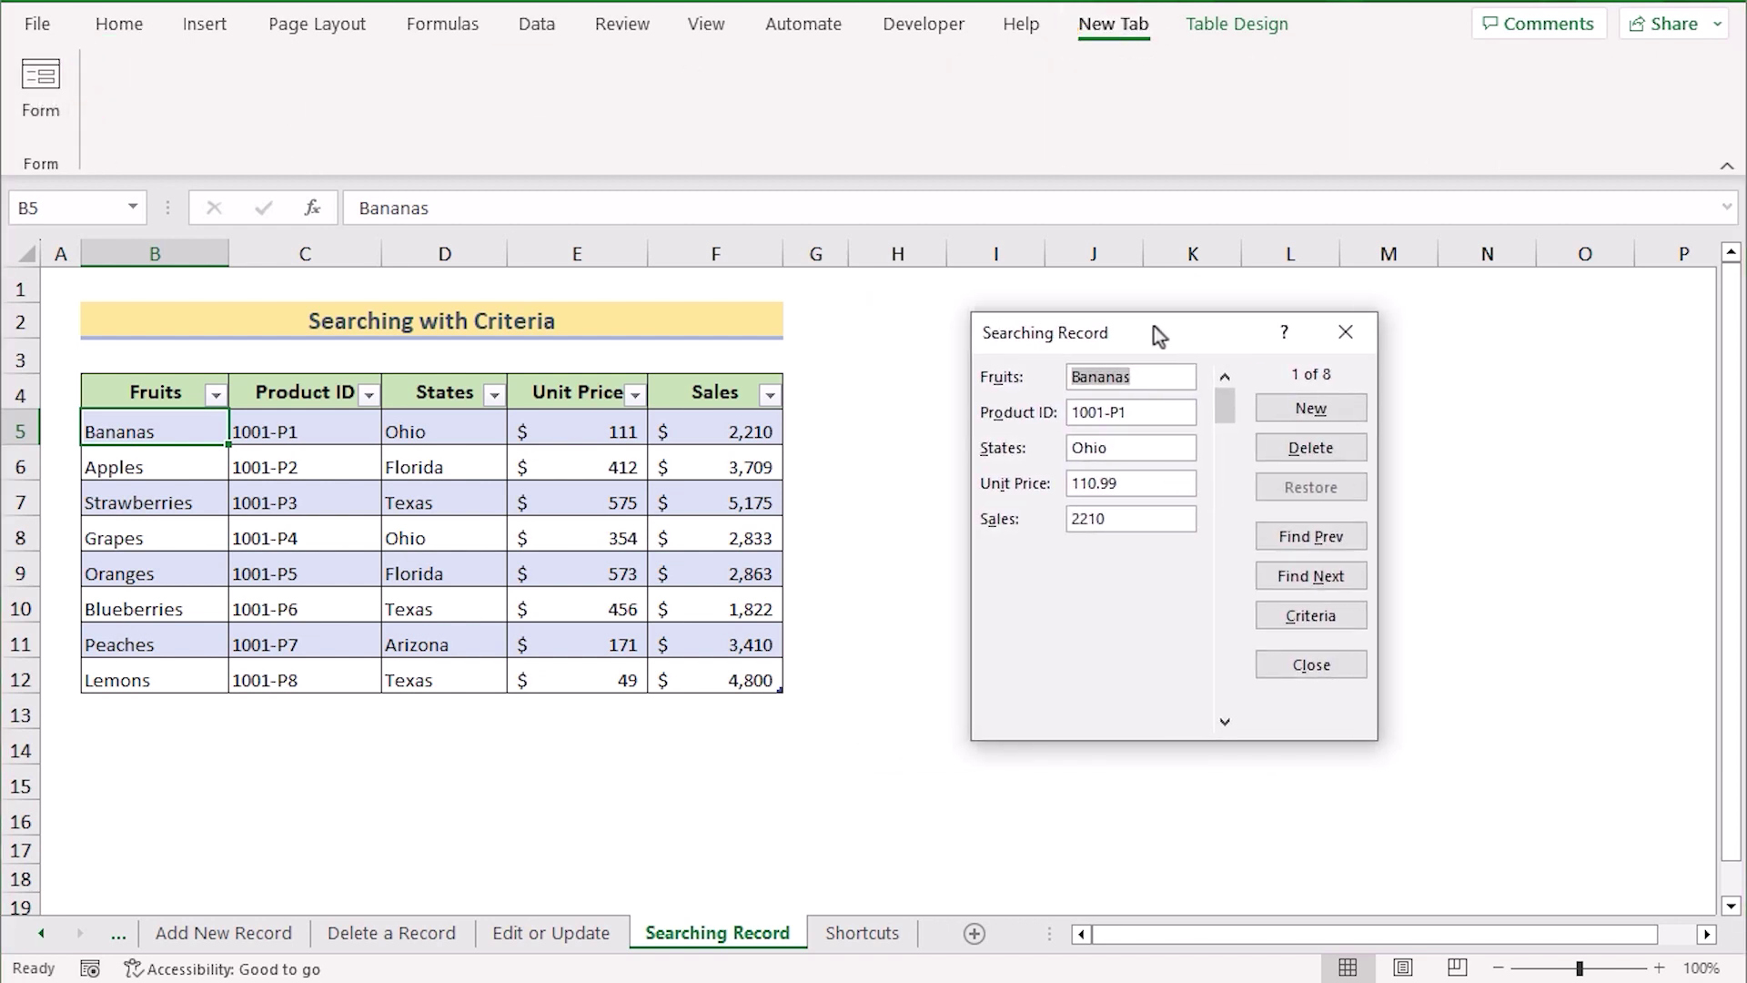
left_click(1344, 617)
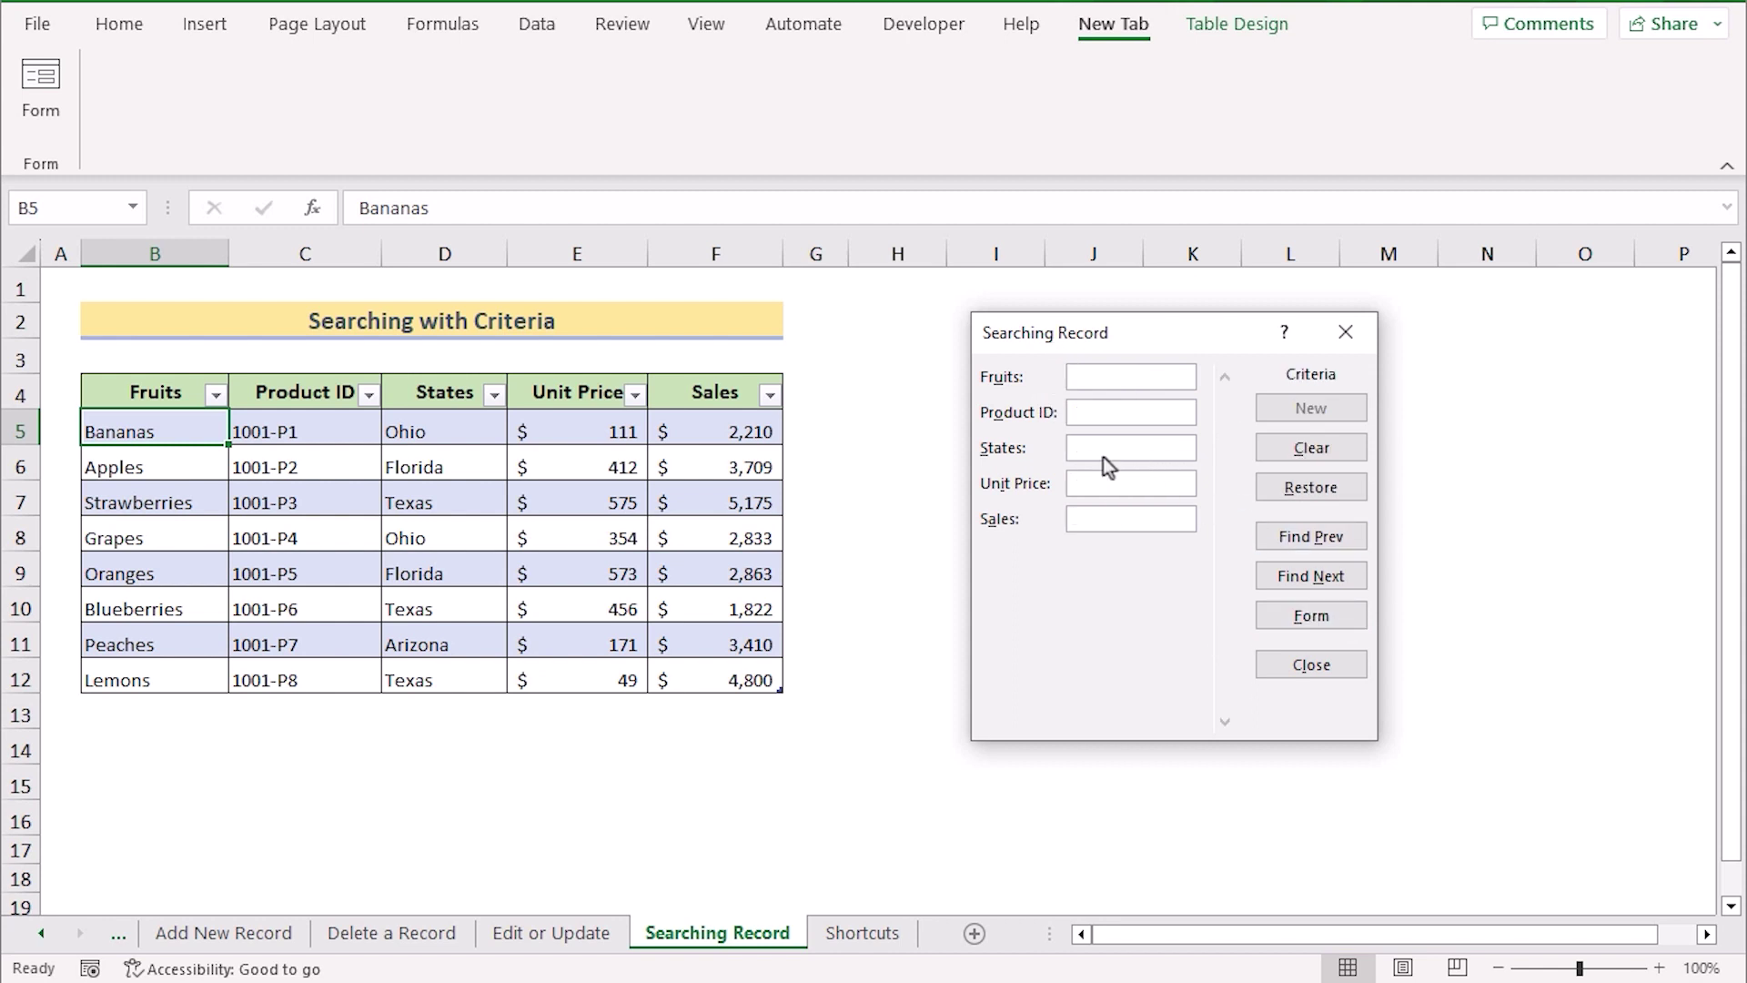
type("Ohio")
left_click(1352, 546)
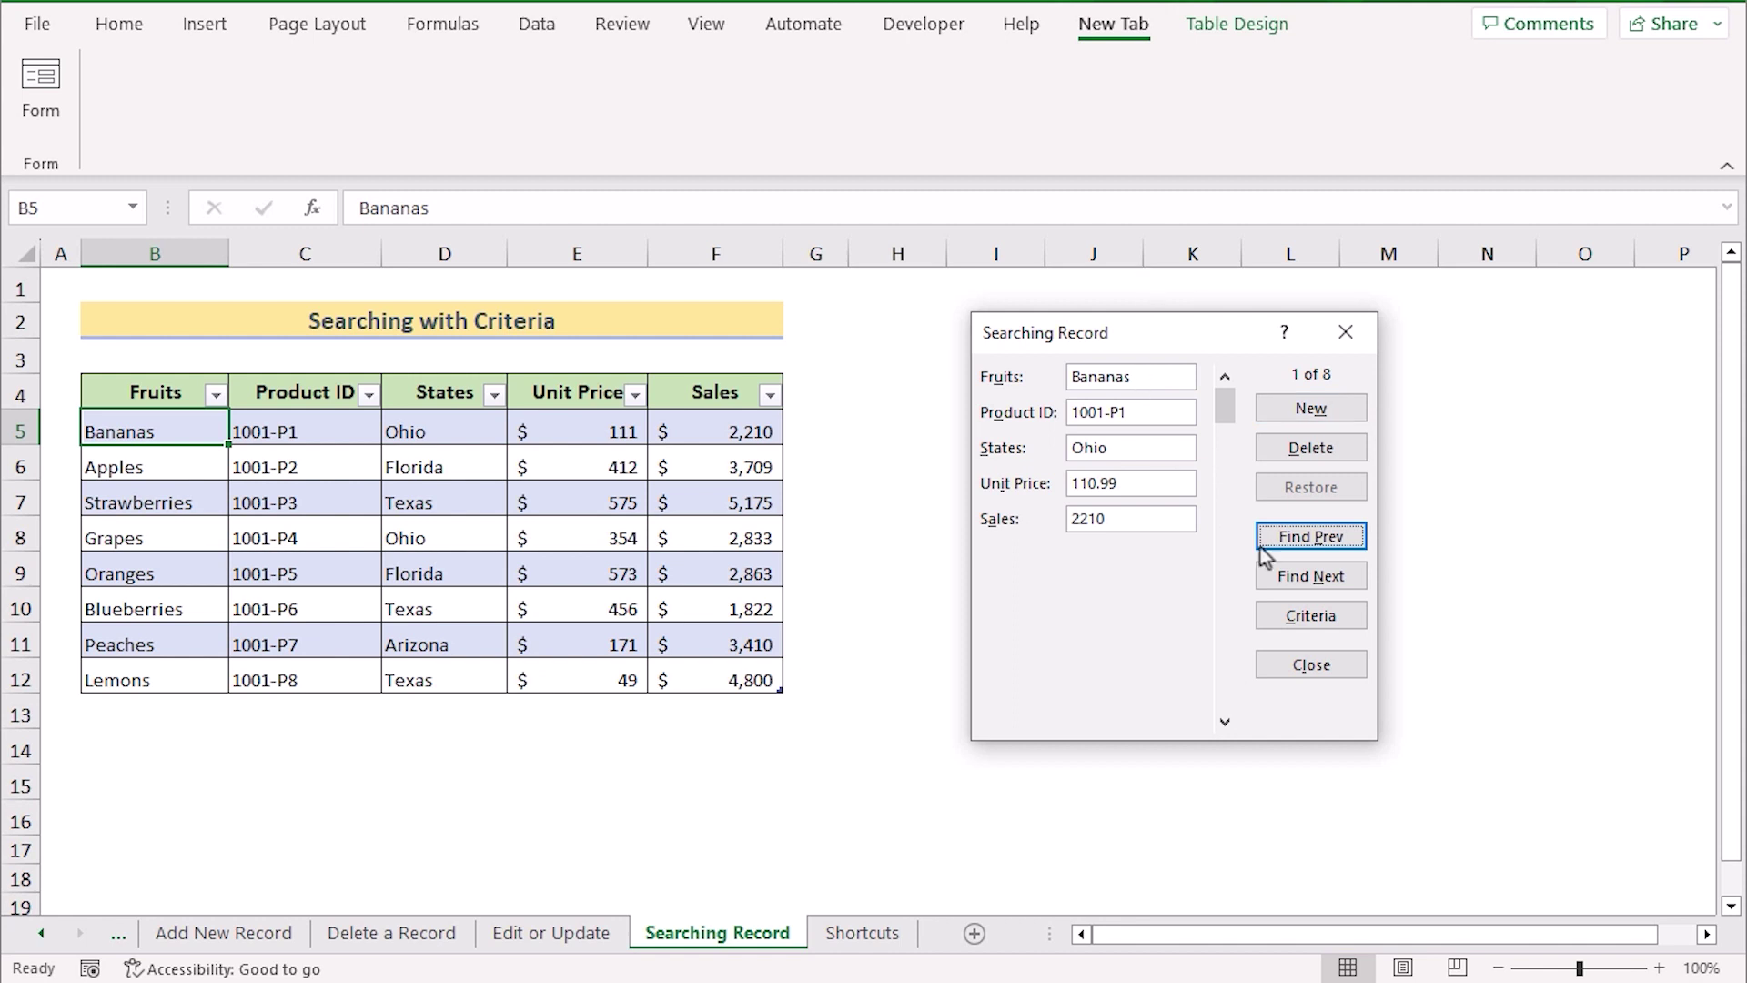
left_click(1351, 576)
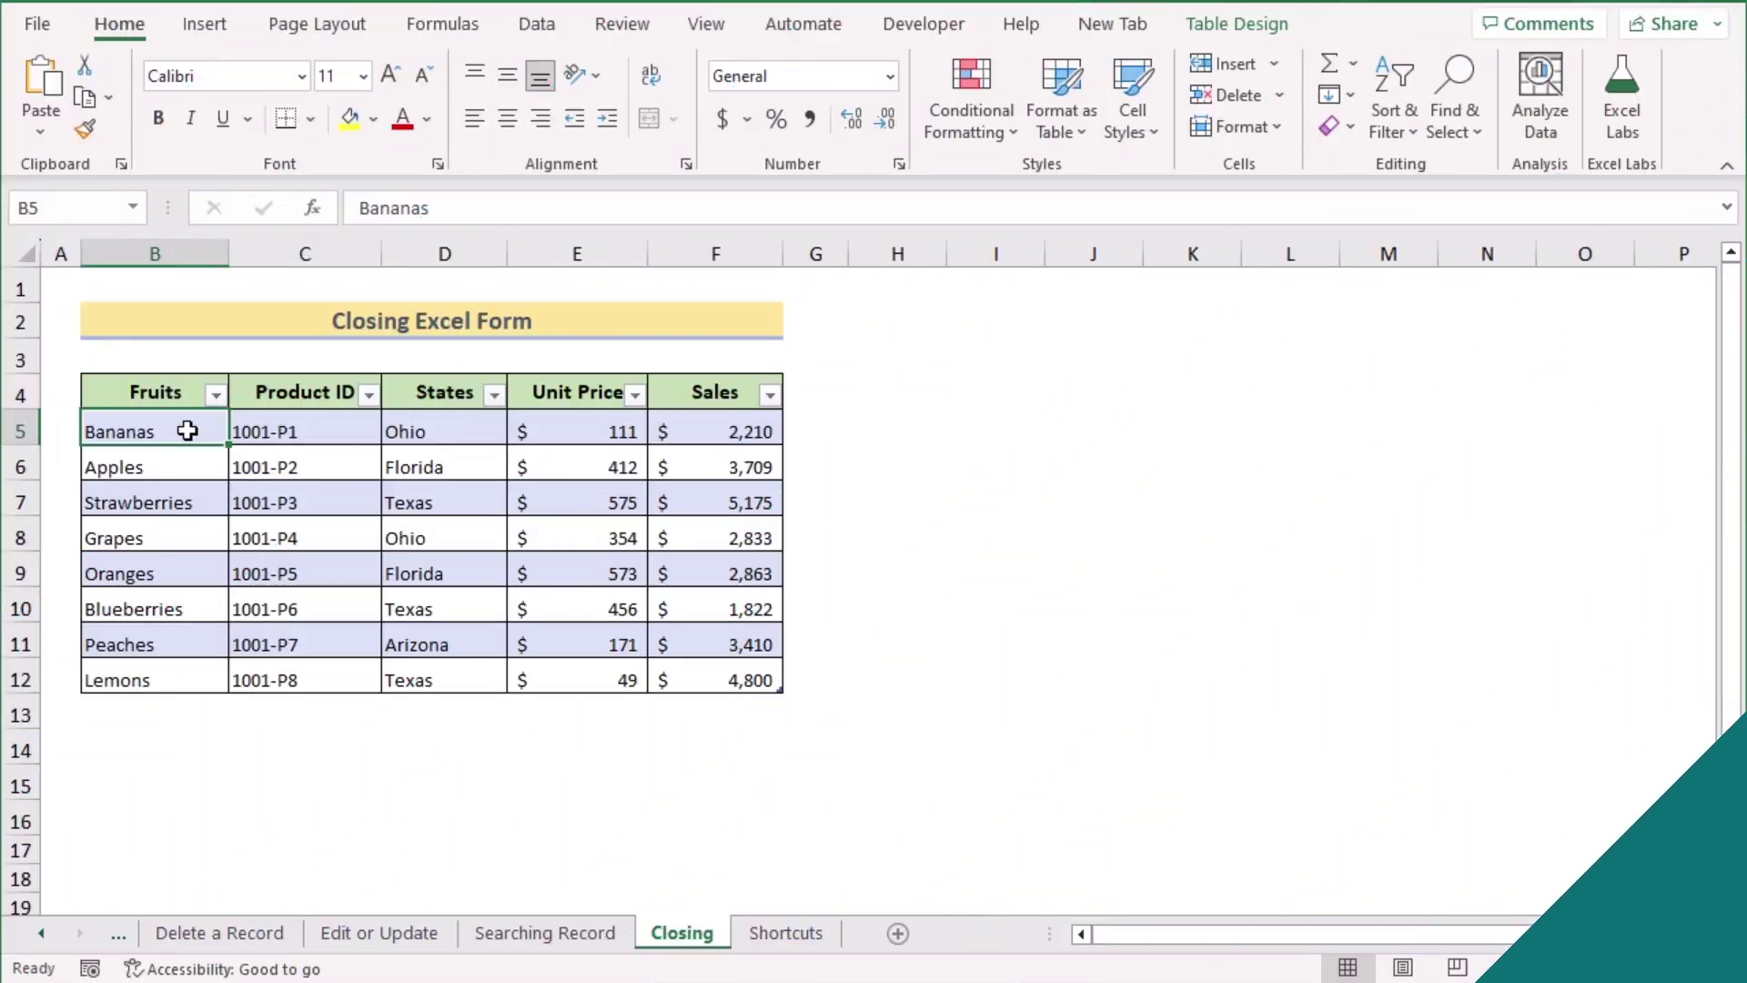
left_click(1113, 23)
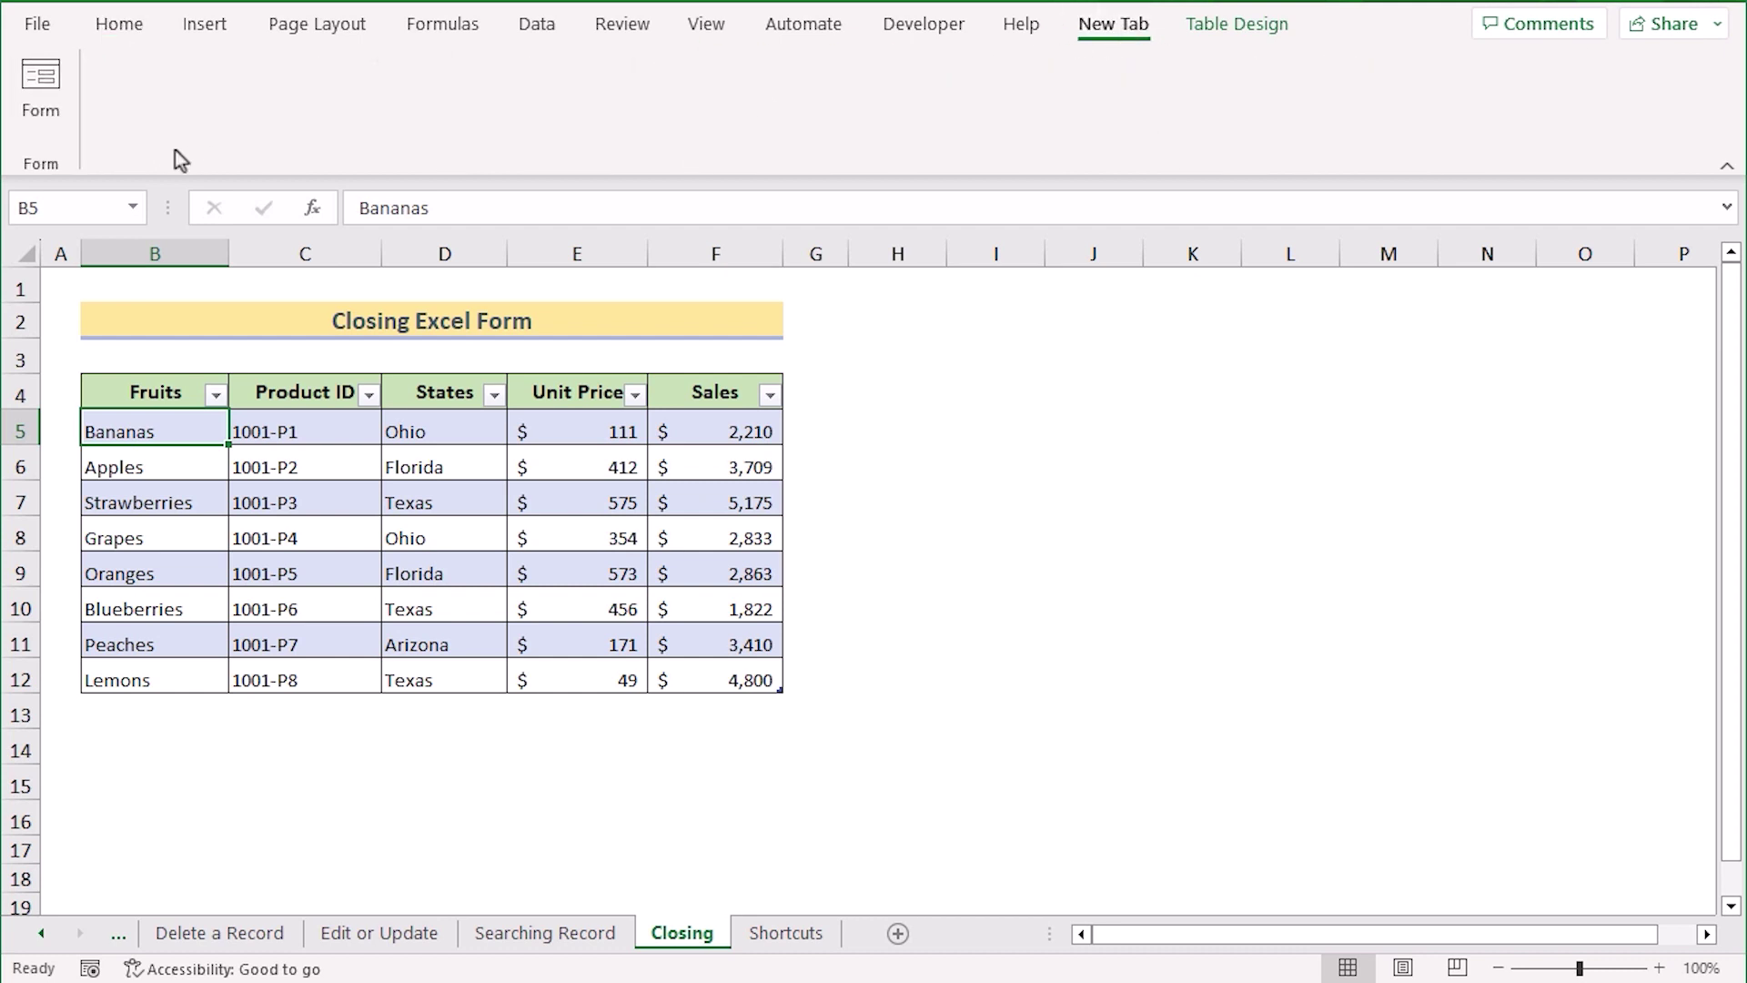
left_click(44, 100)
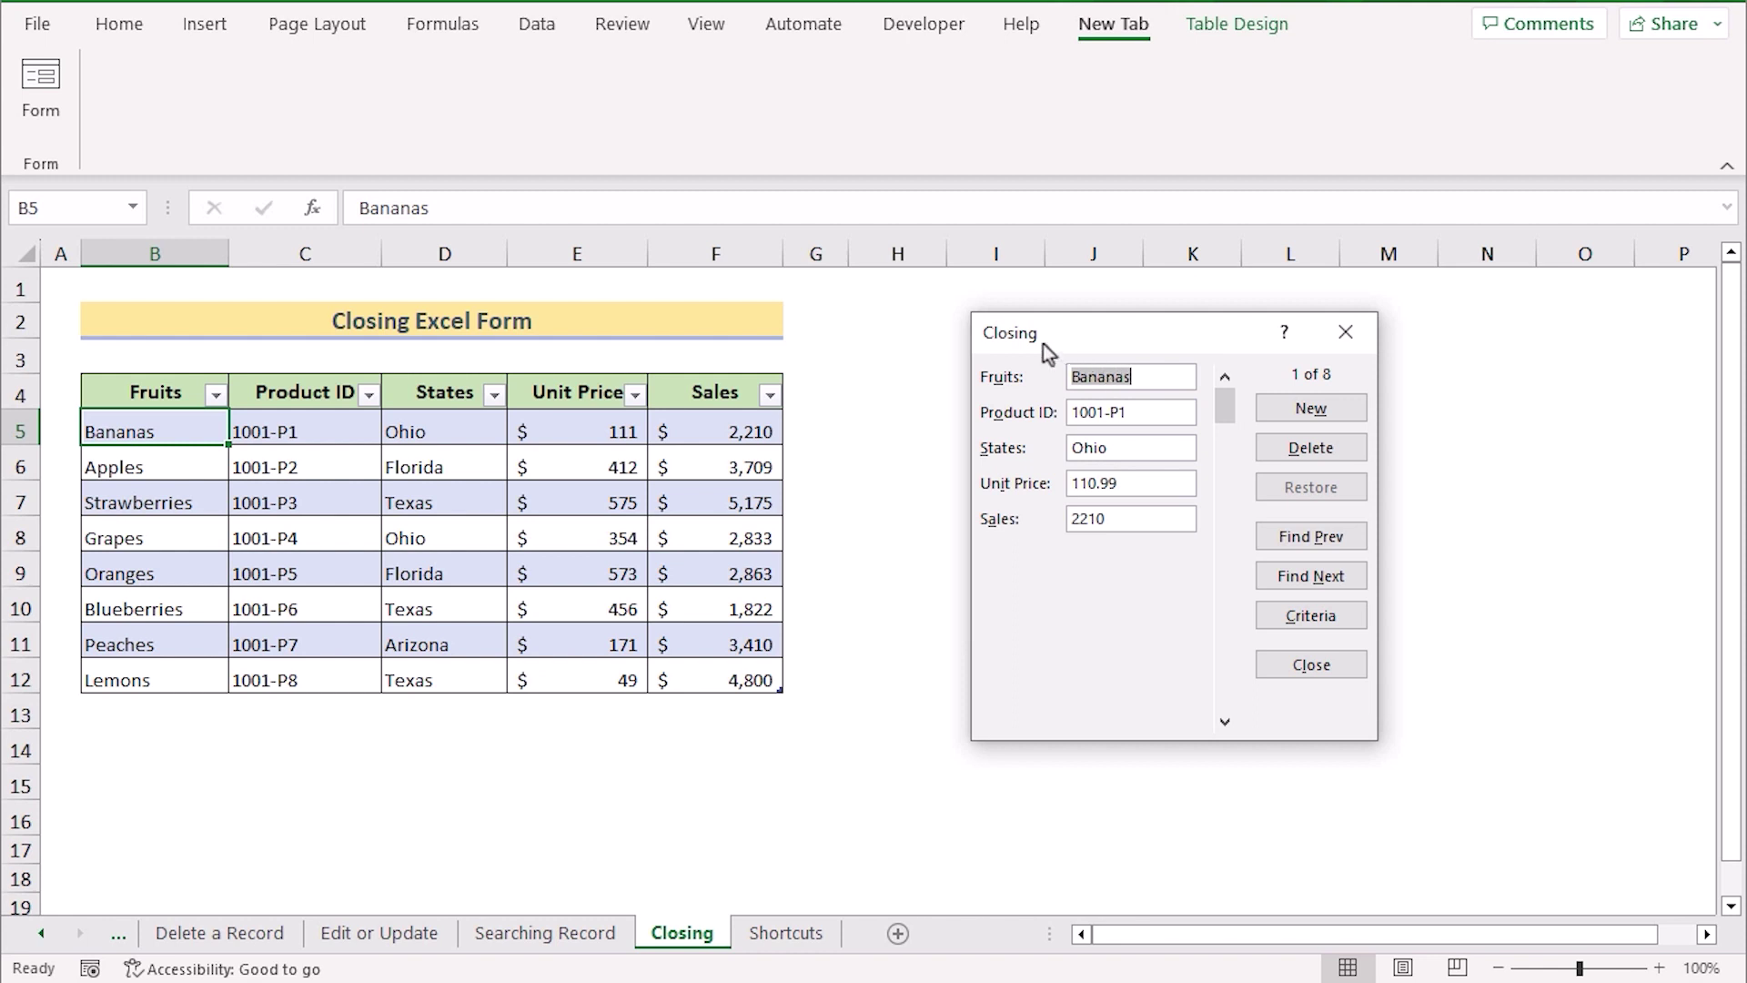
left_click(1292, 669)
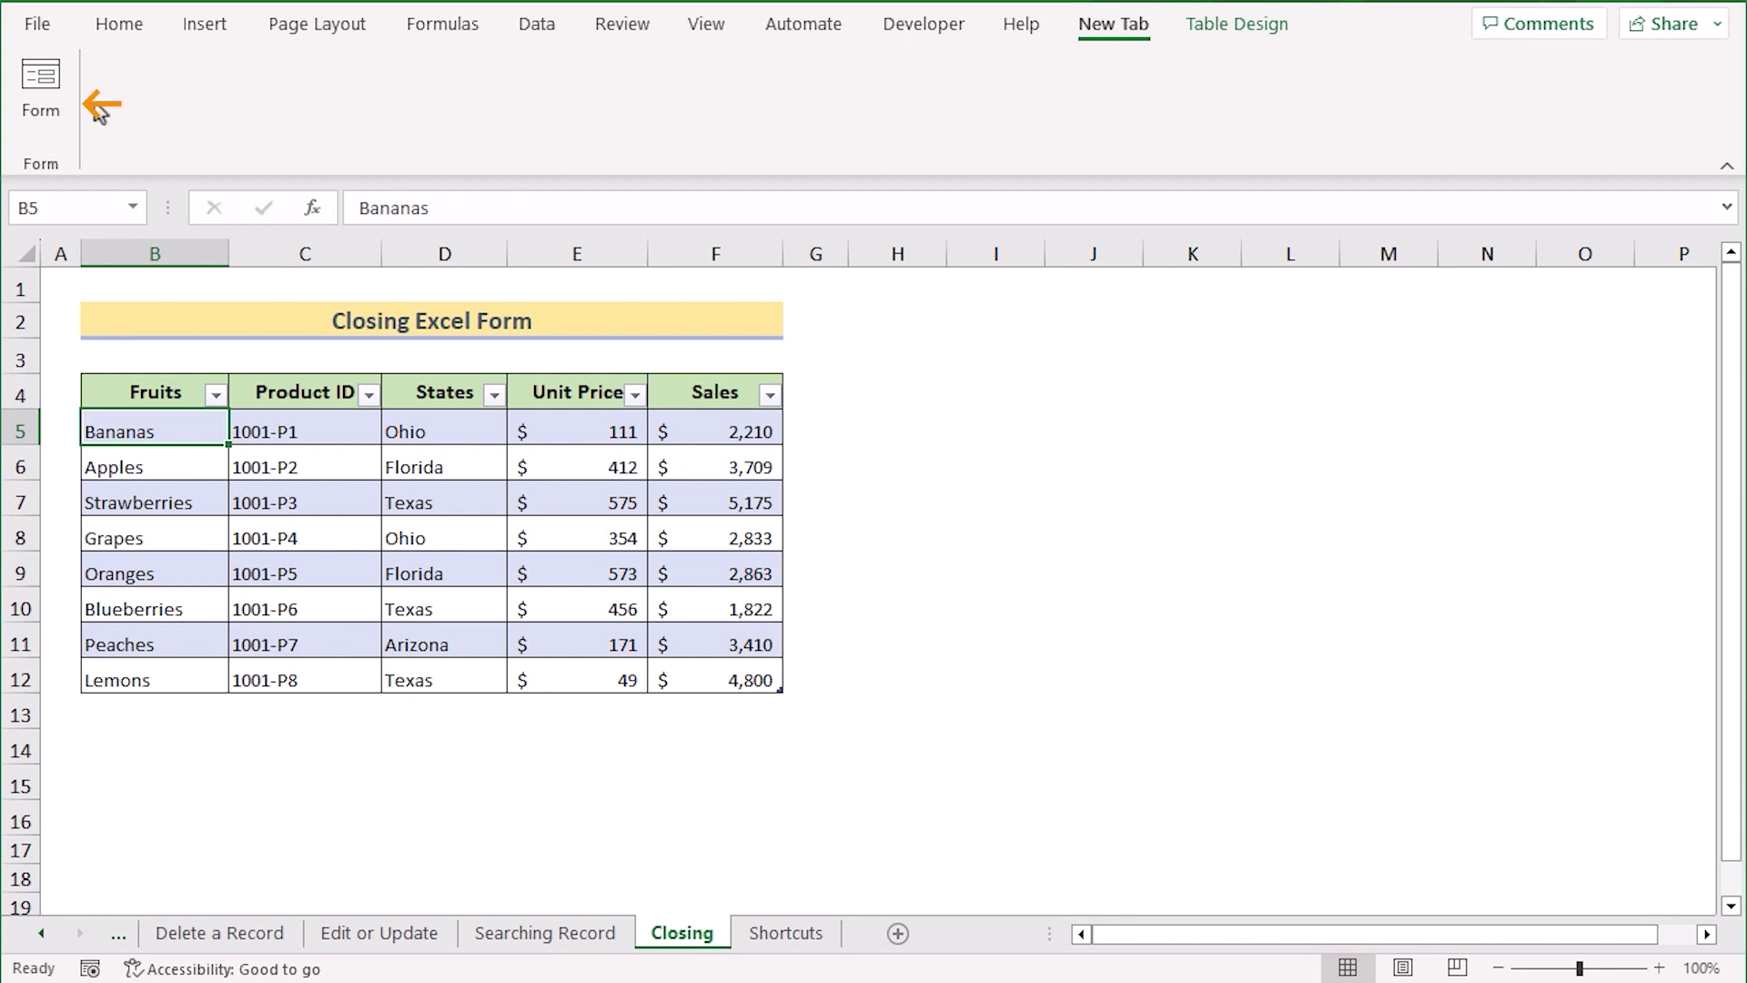
left_click(63, 102)
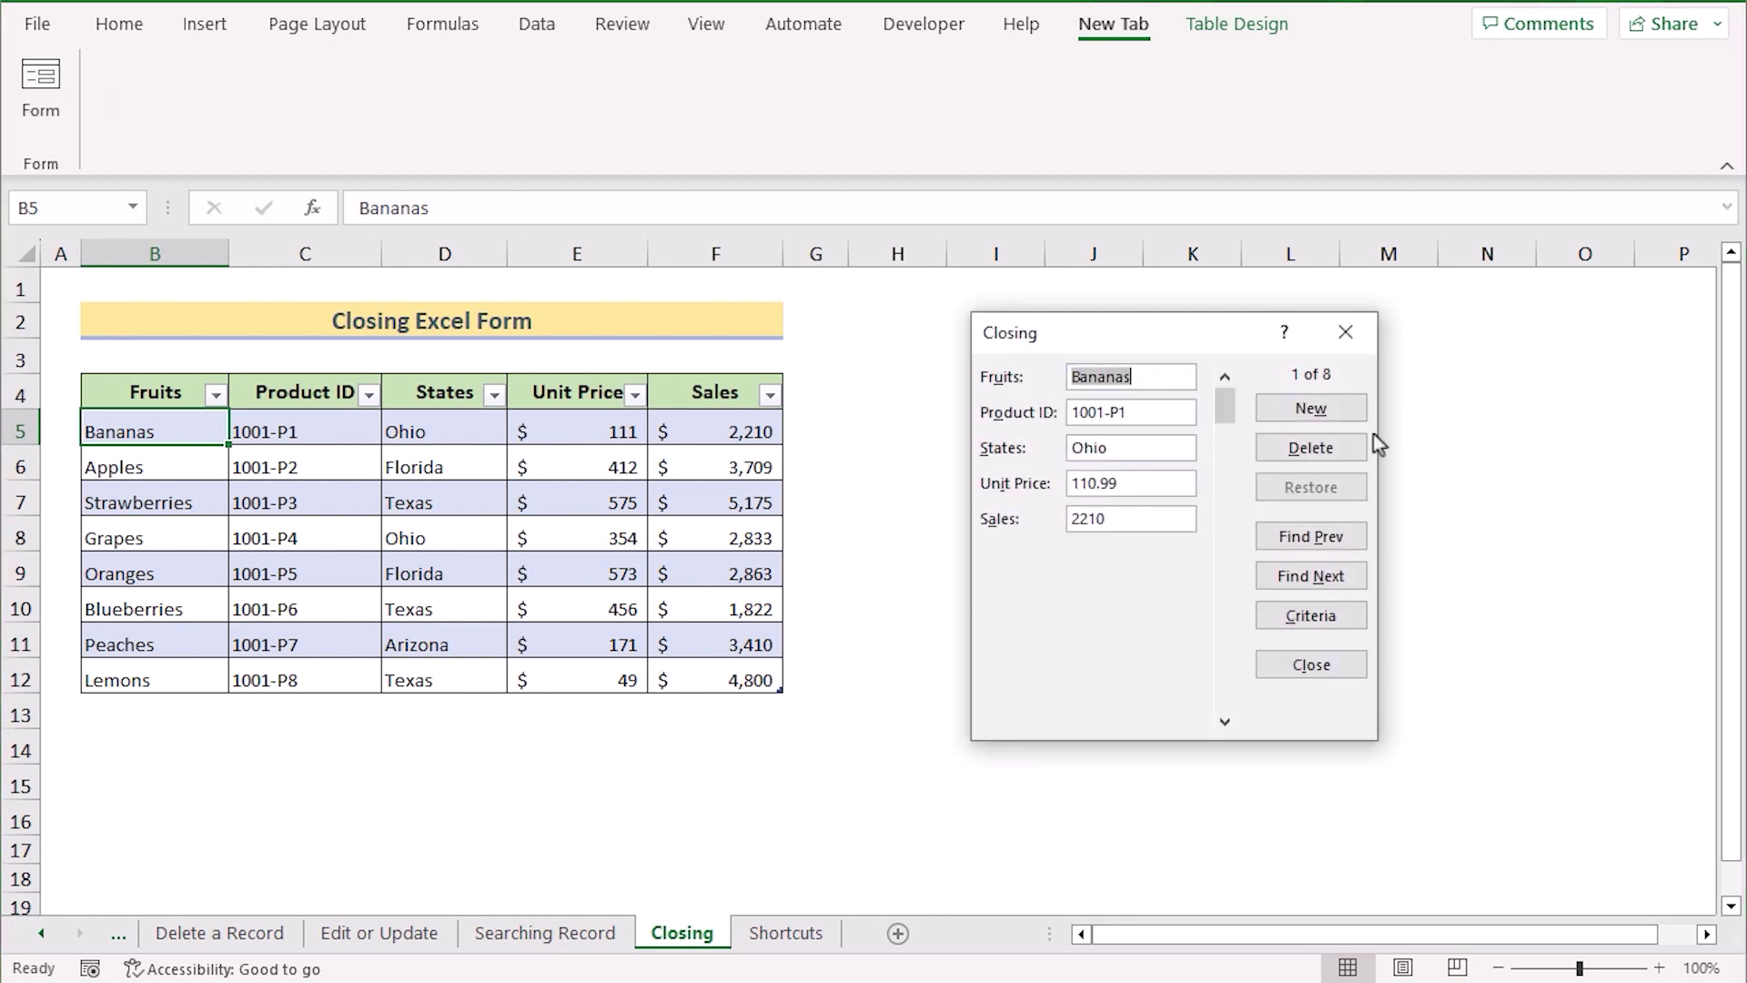
left_click(1350, 337)
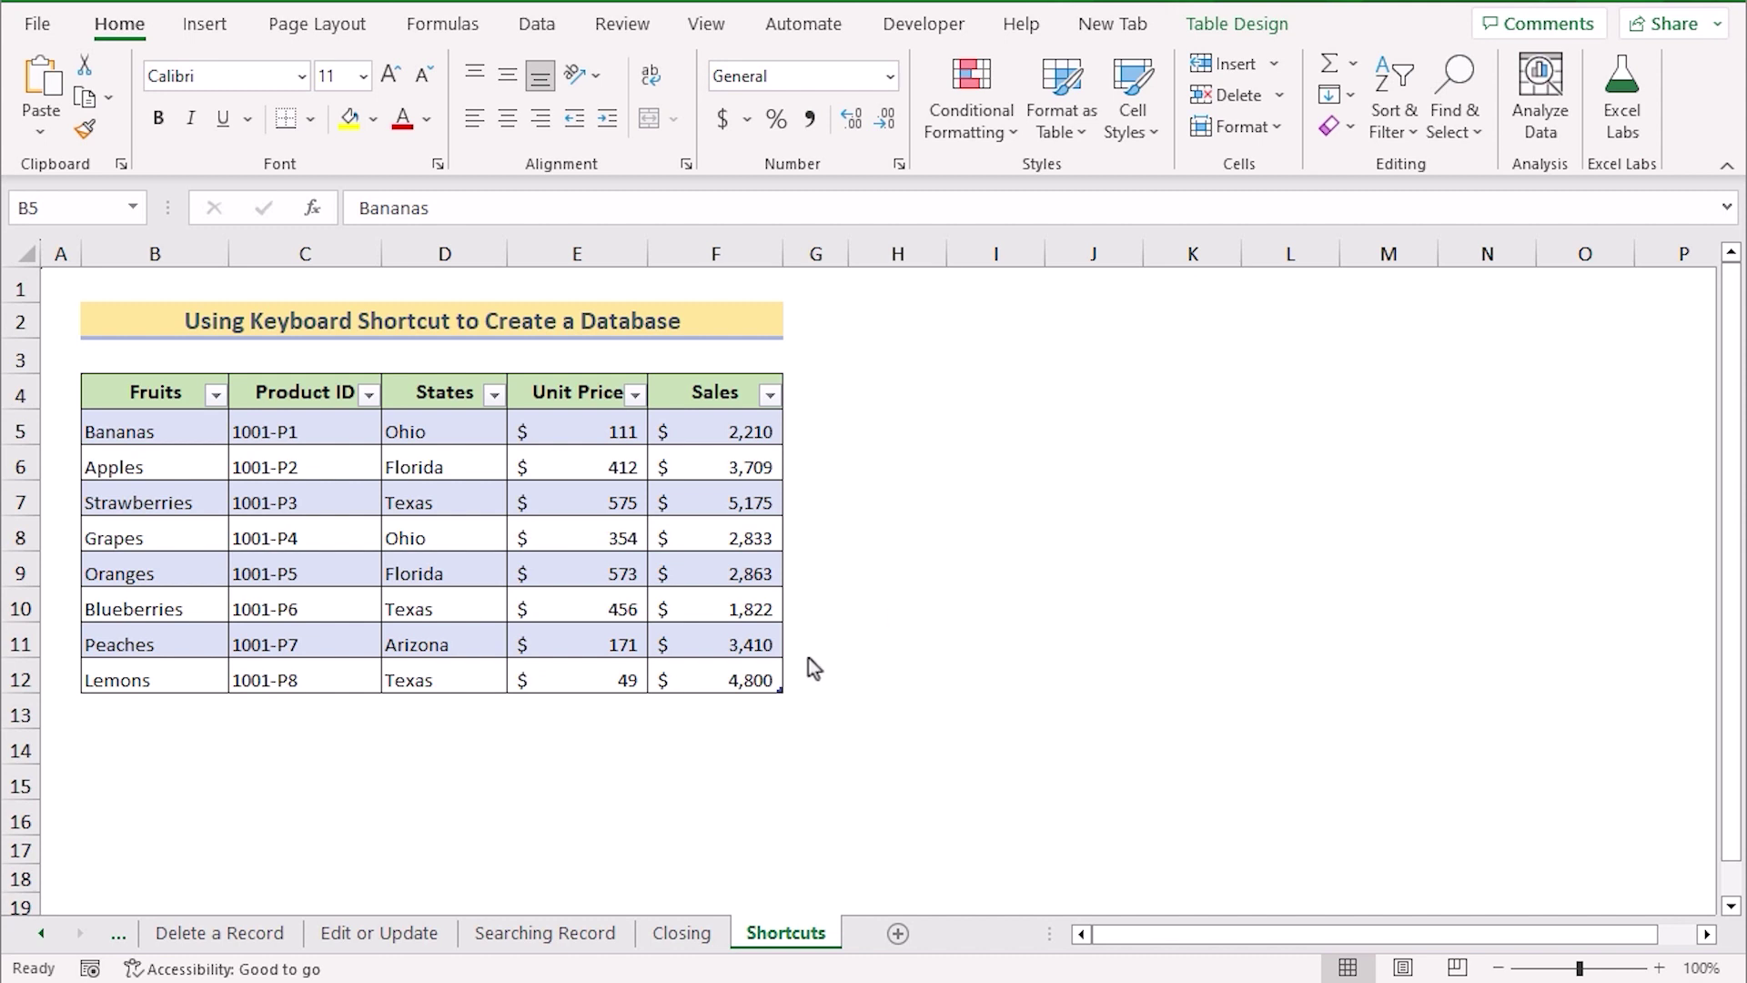
Open the Shortcuts table's data Form, Tab through Product ID, States, Unit Price, then Shift+Tab back to States
left_click(1115, 25)
left_click(40, 87)
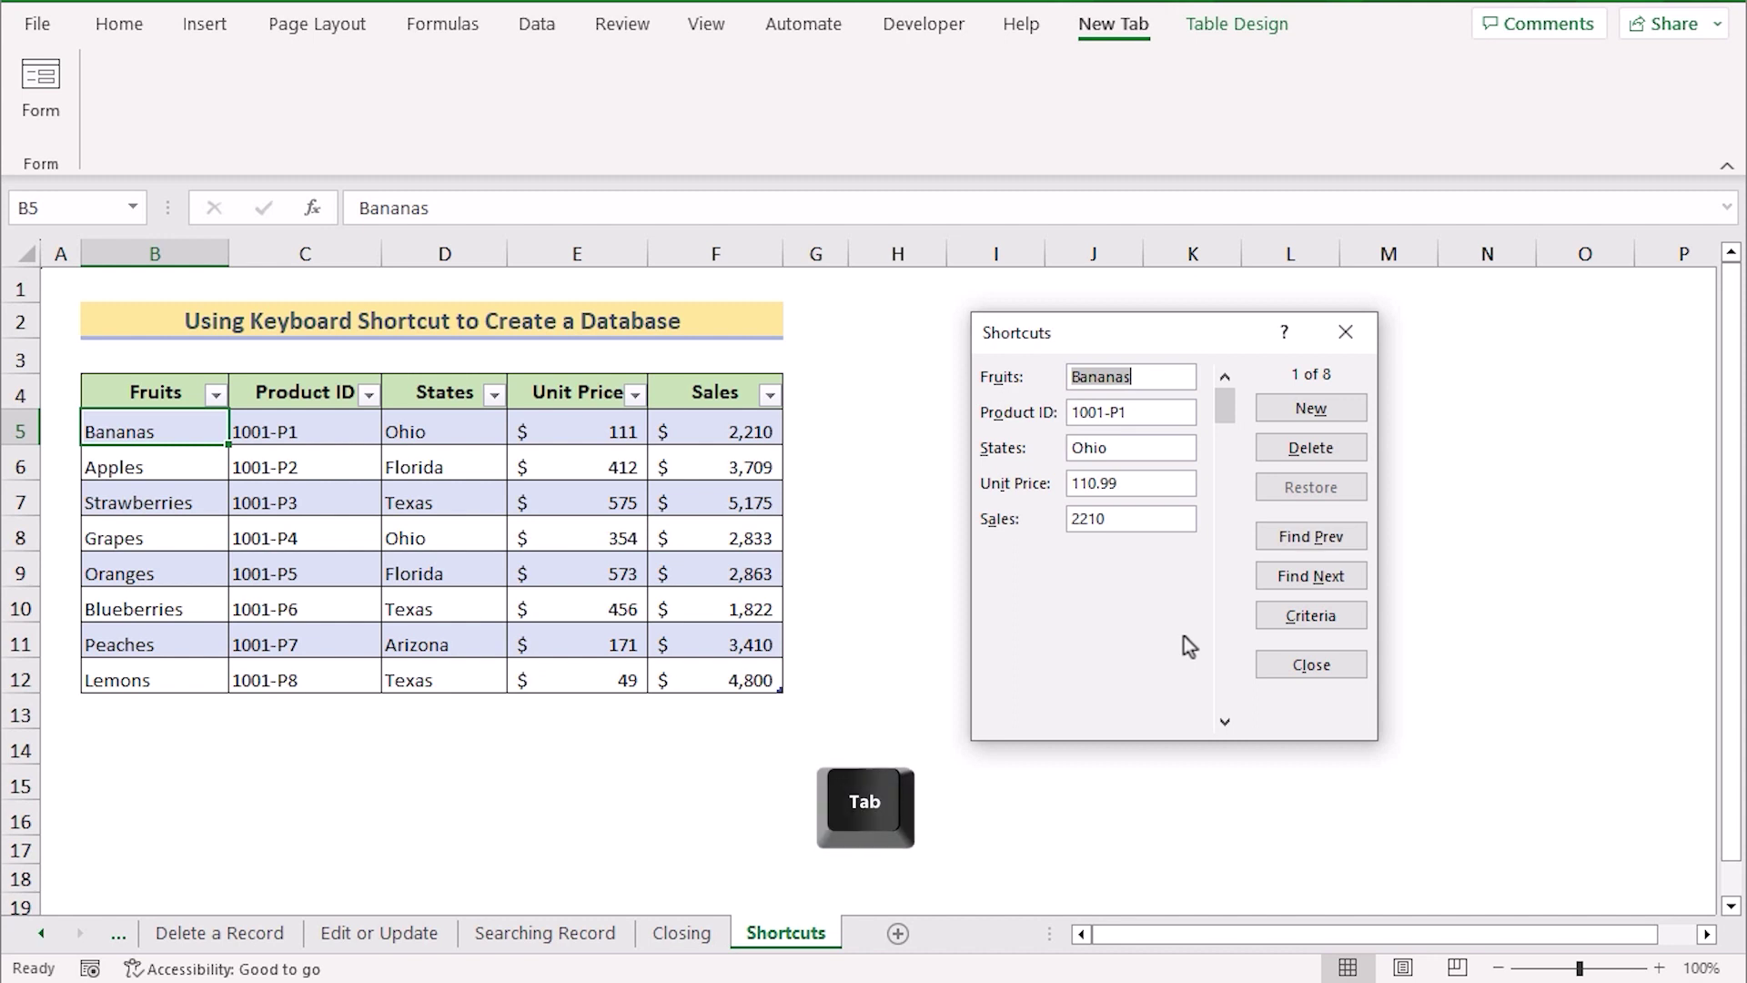
key("Tab")
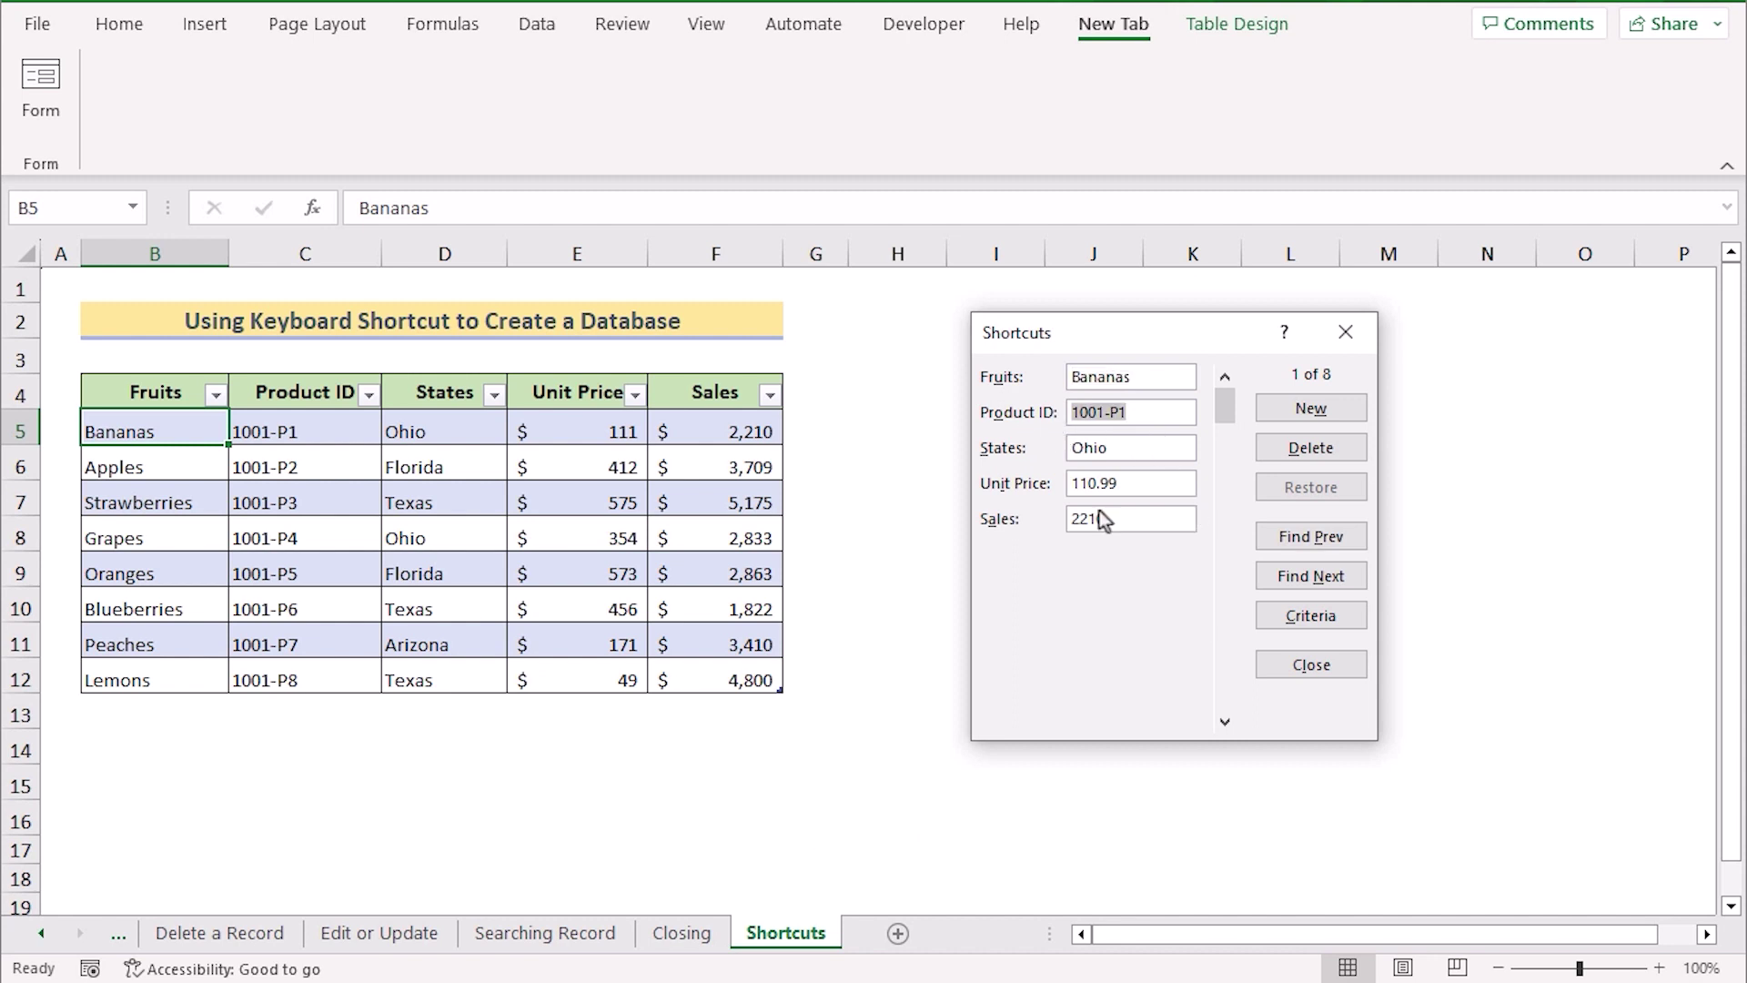
key("Tab")
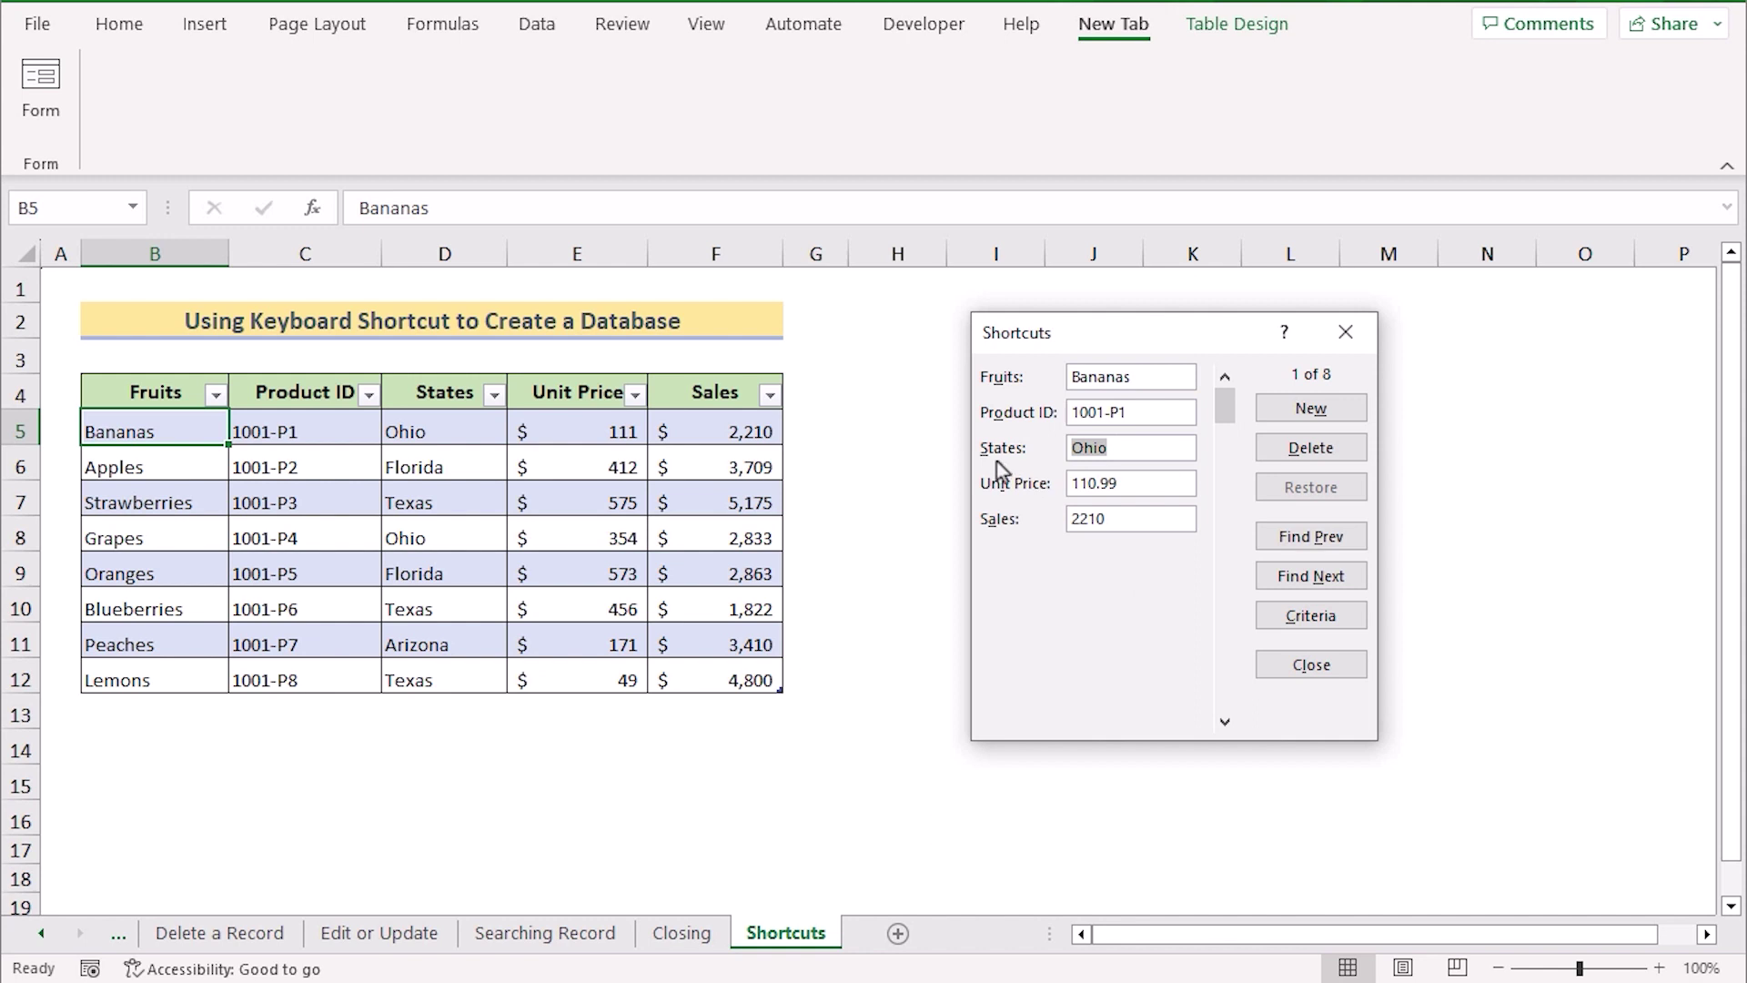
key("Tab")
key("shift+Tab")
key("shift+Tab")
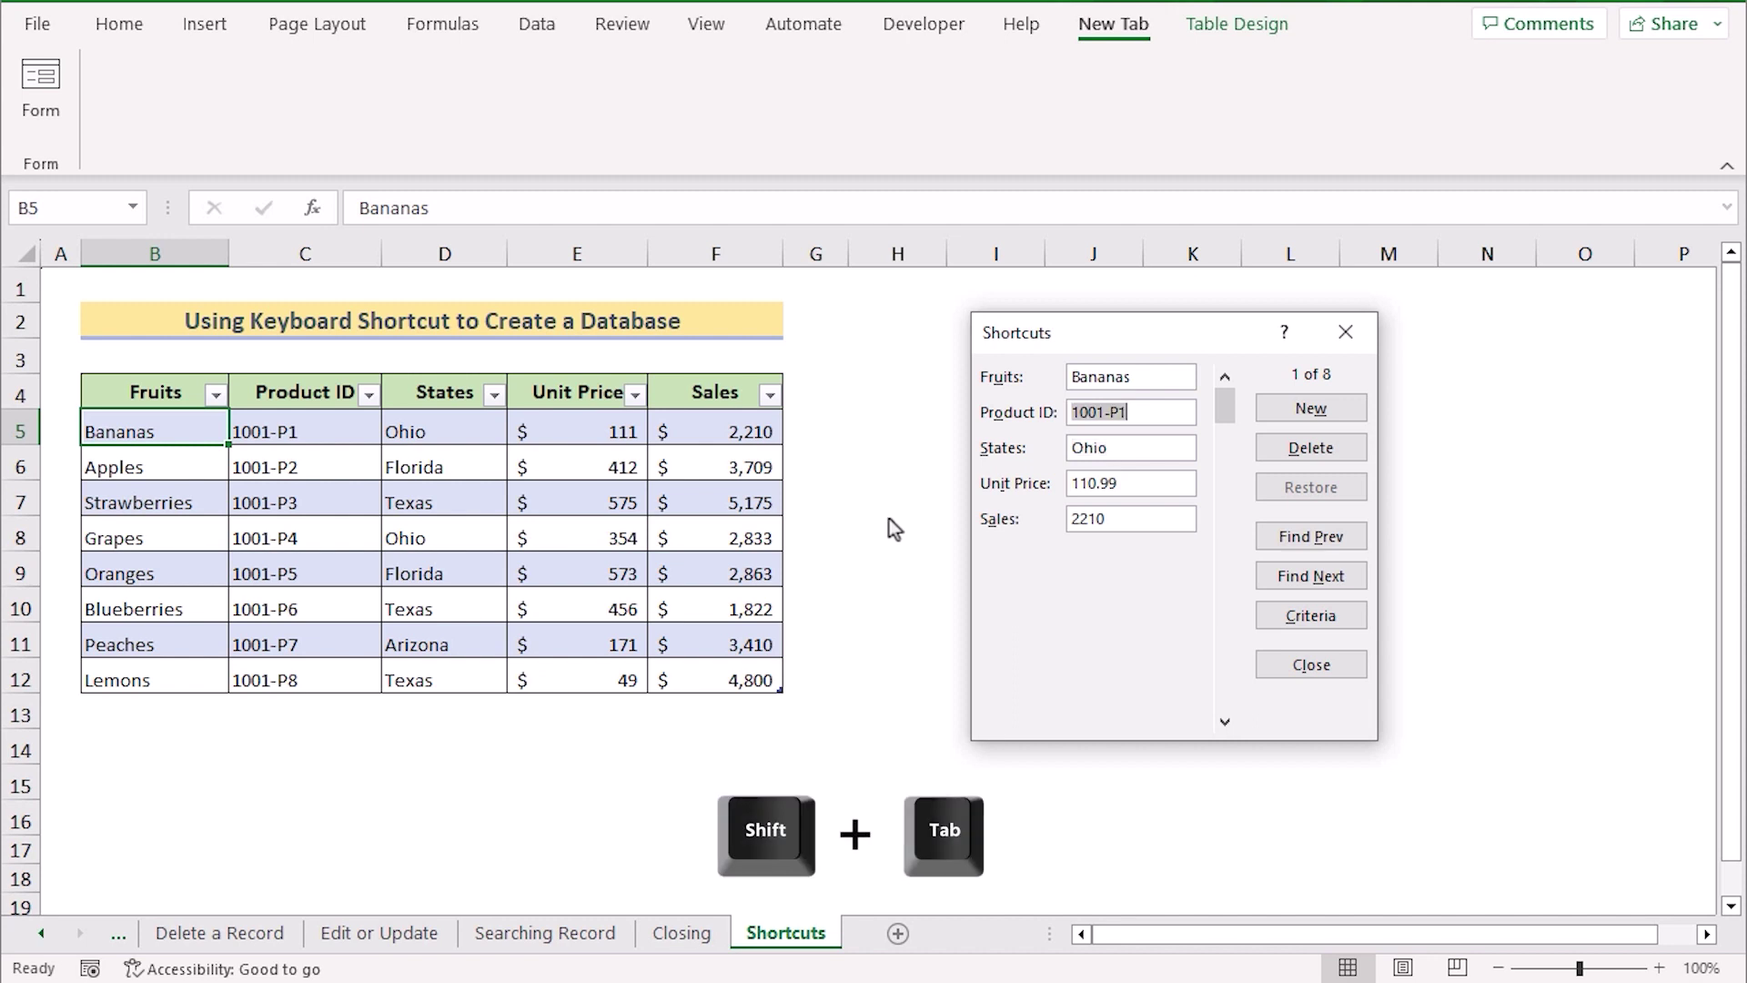